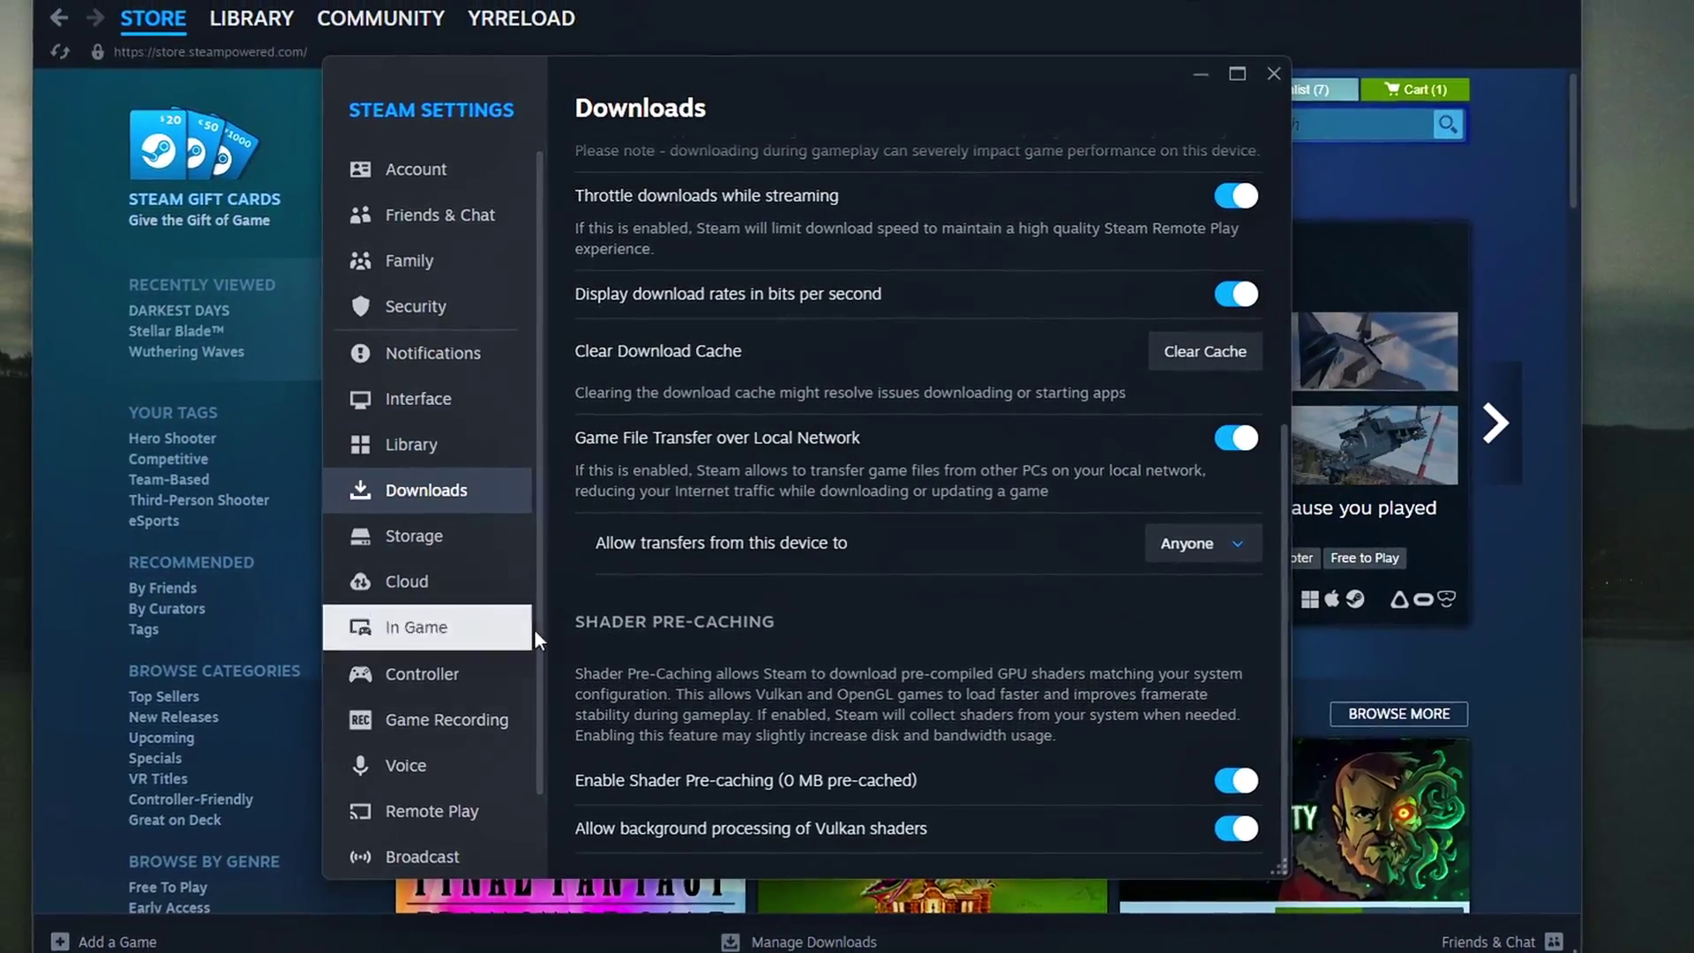
Try the shader pre-caching toggle, then view Marvel Rivals' installed files in its properties.
click(1236, 780)
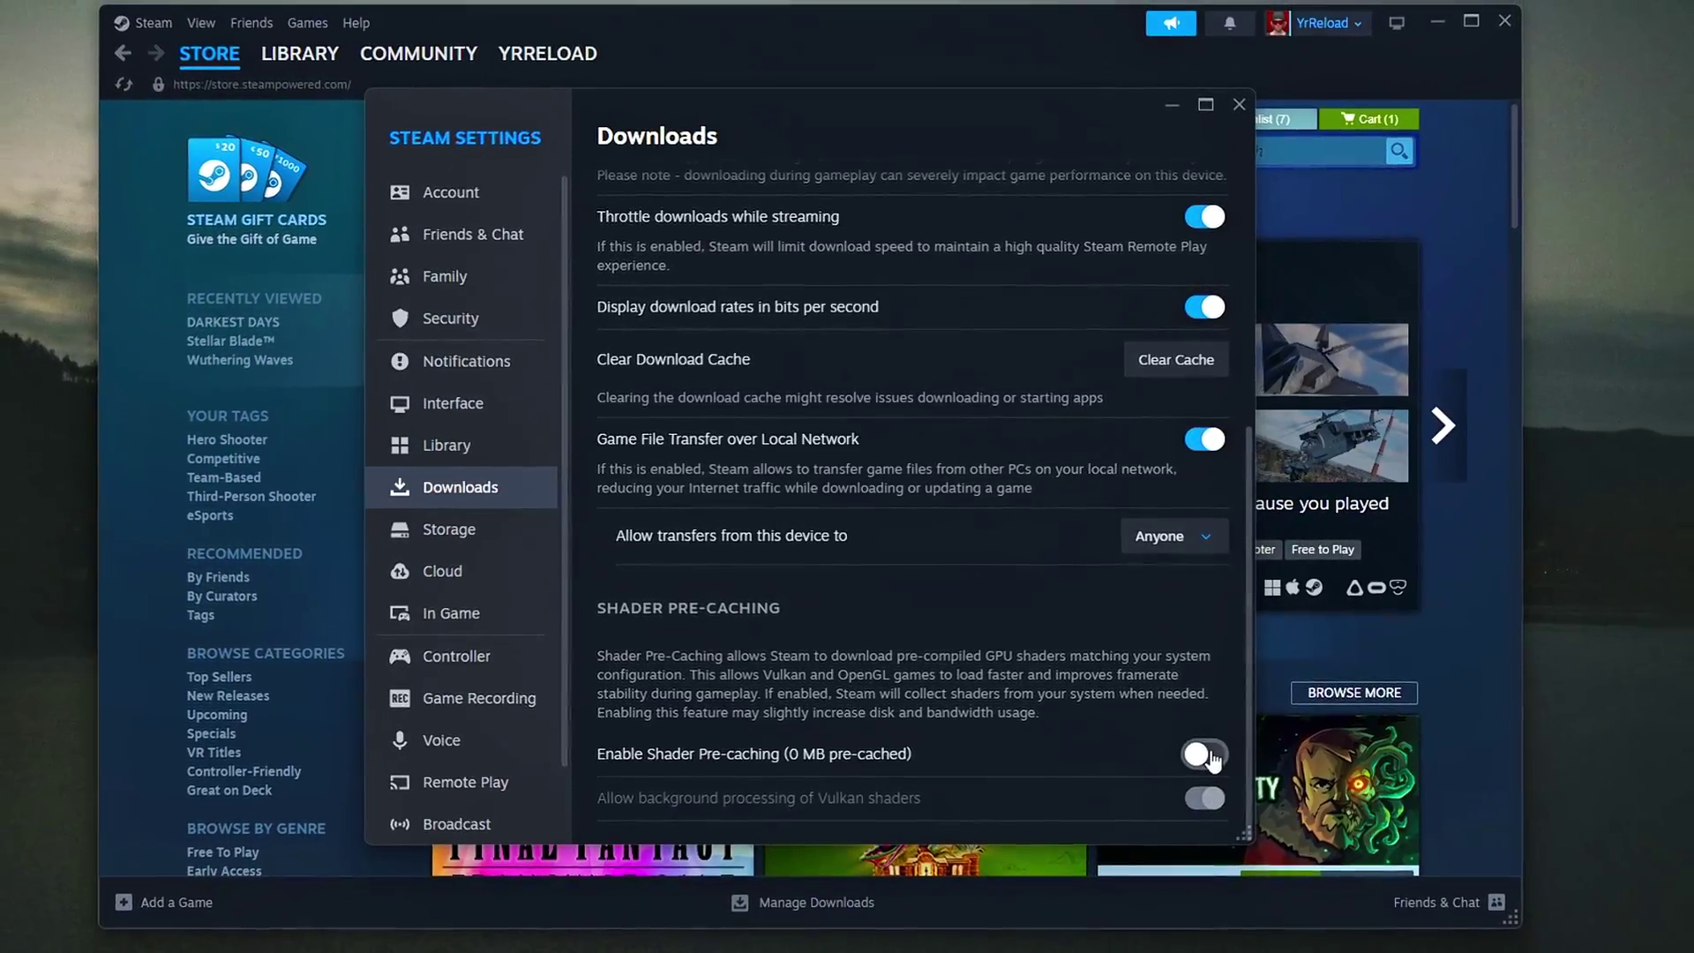
click(1211, 759)
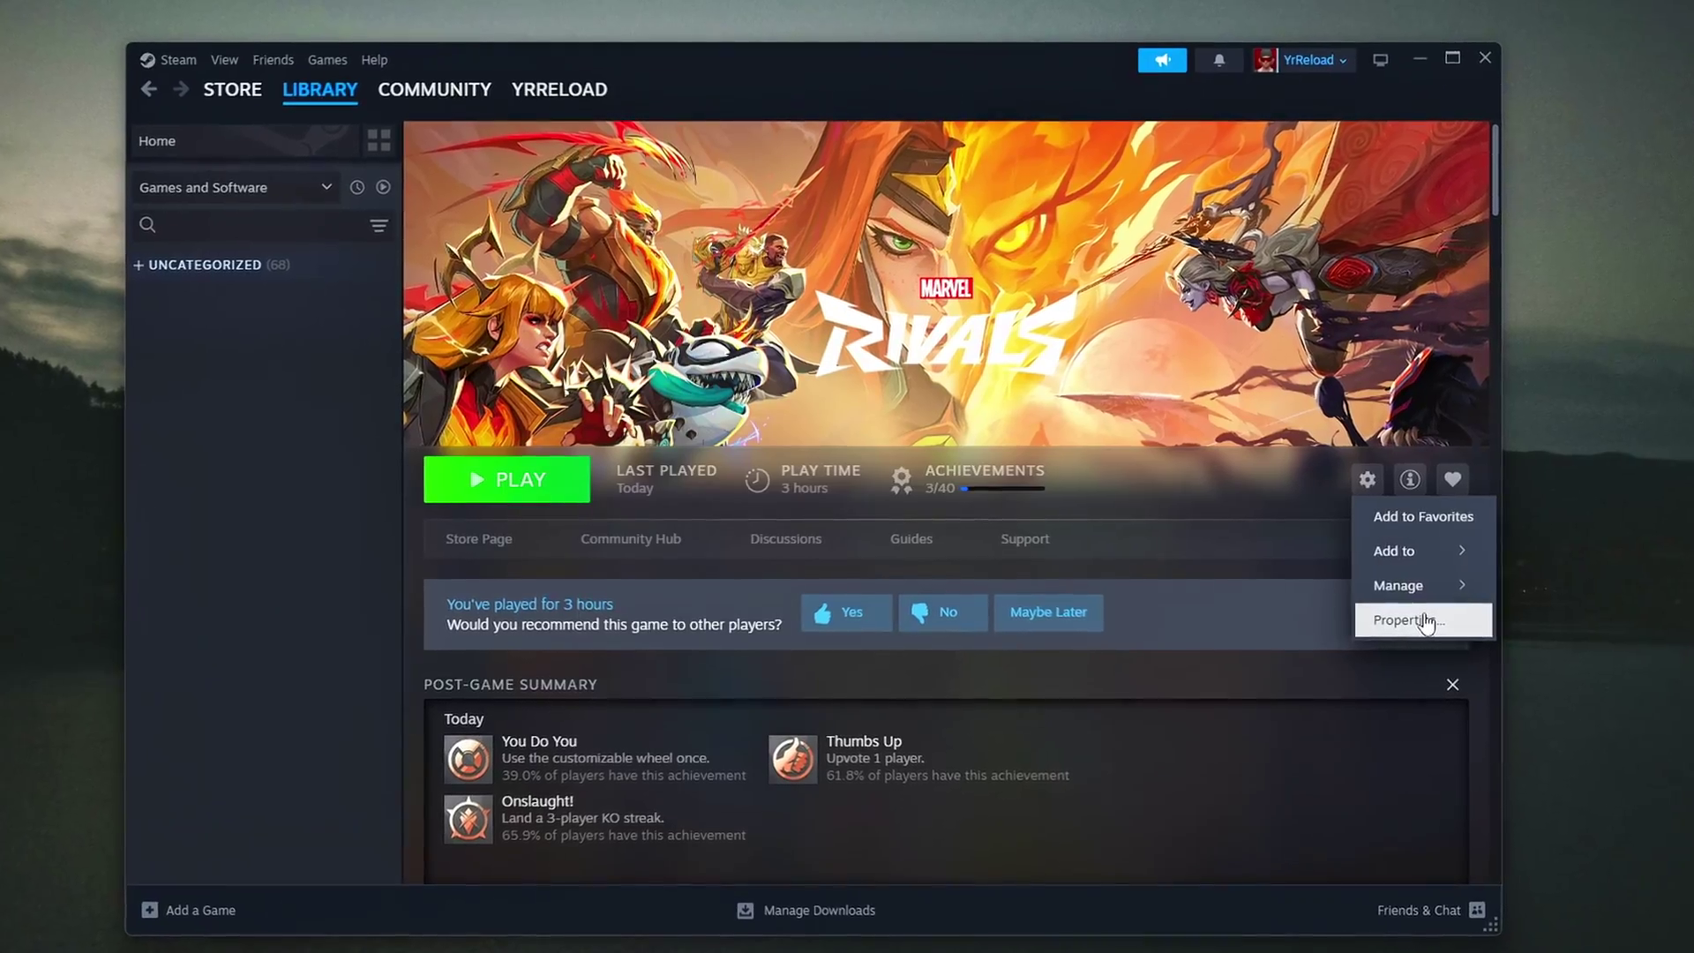
click(1438, 616)
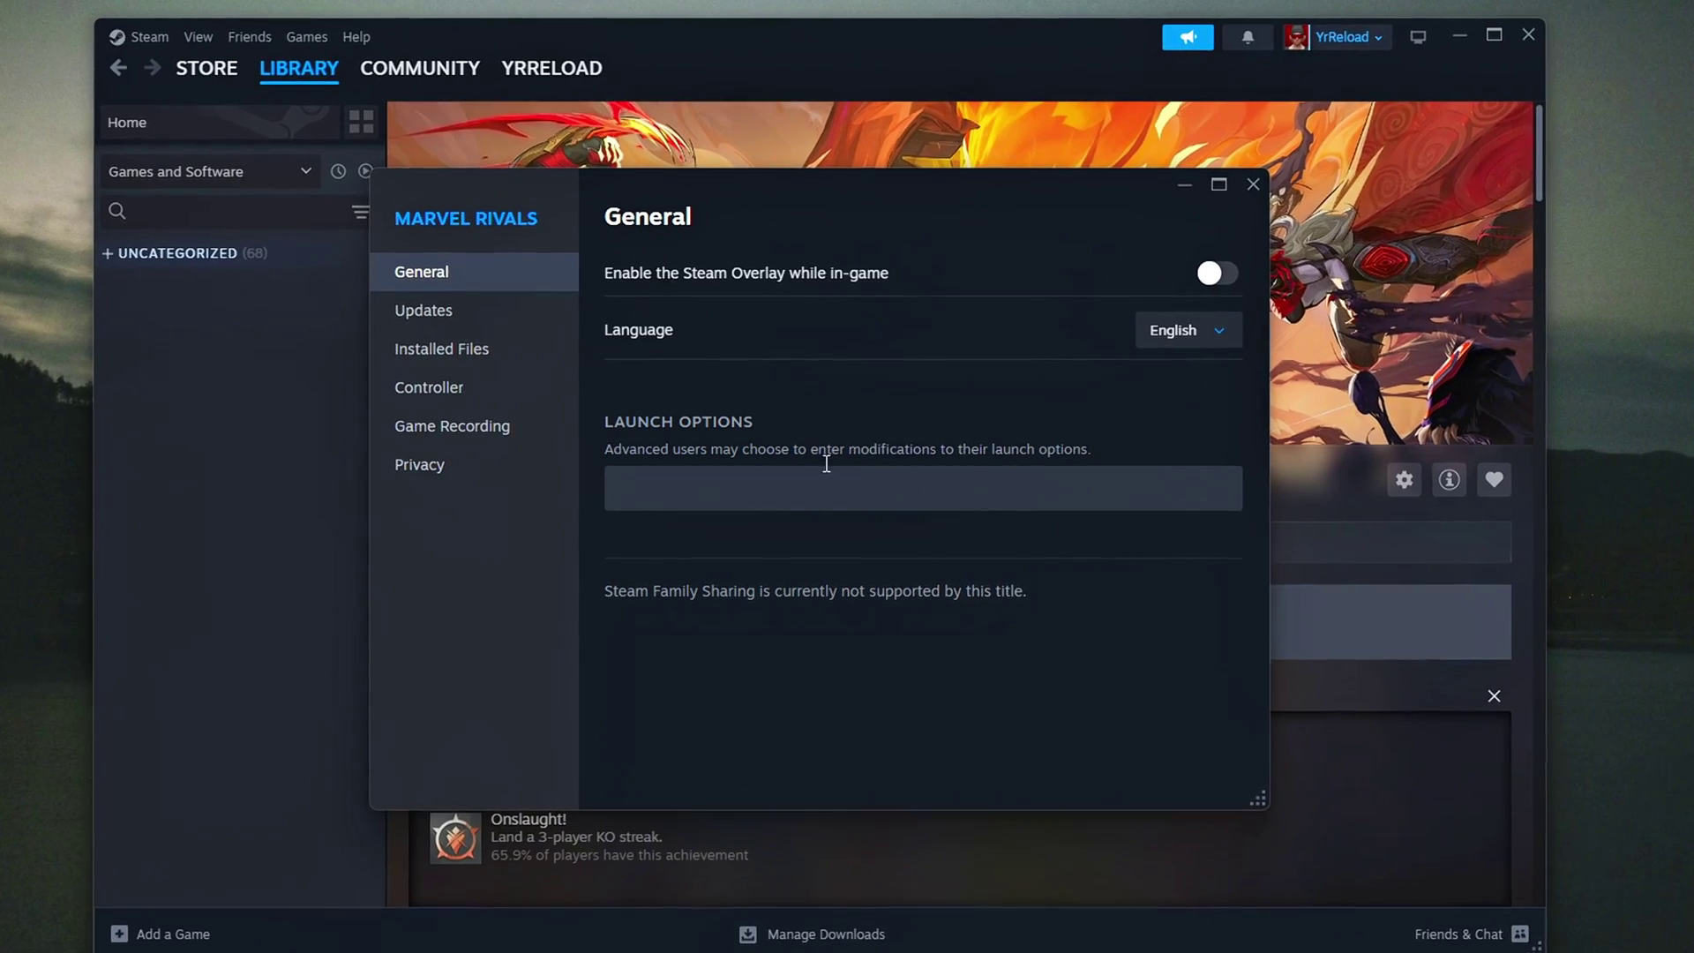
click(484, 357)
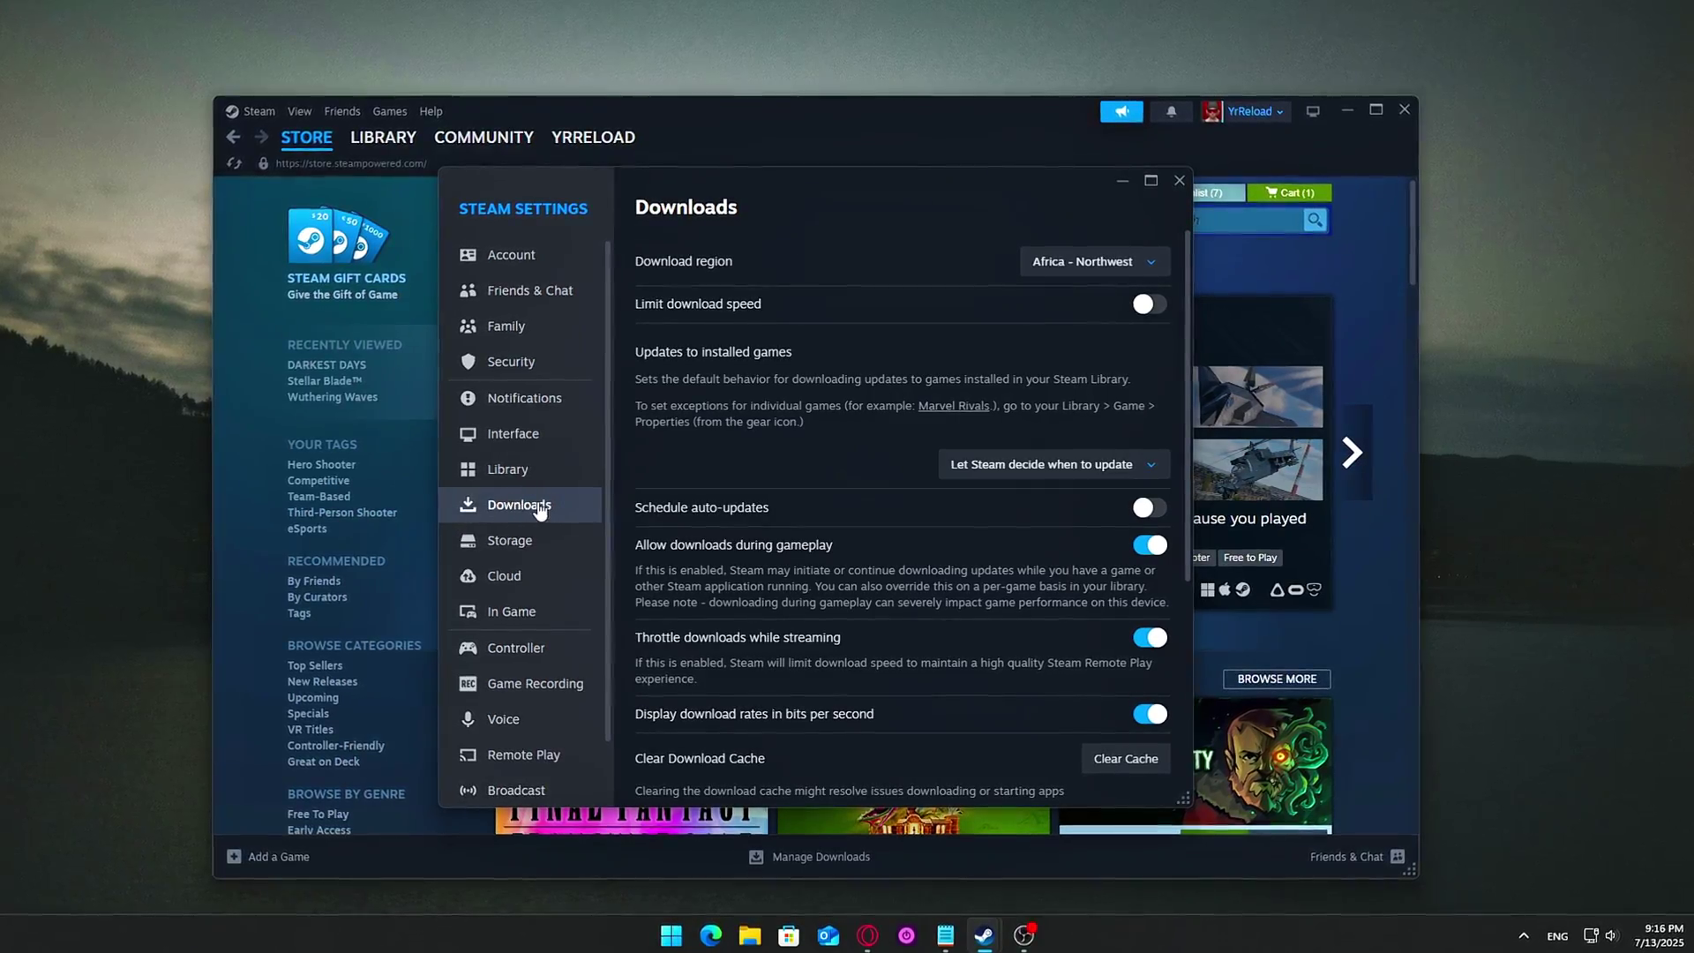
Switch Enable Shader Pre-caching off in the Downloads settings.
scroll(833, 528, down, 3)
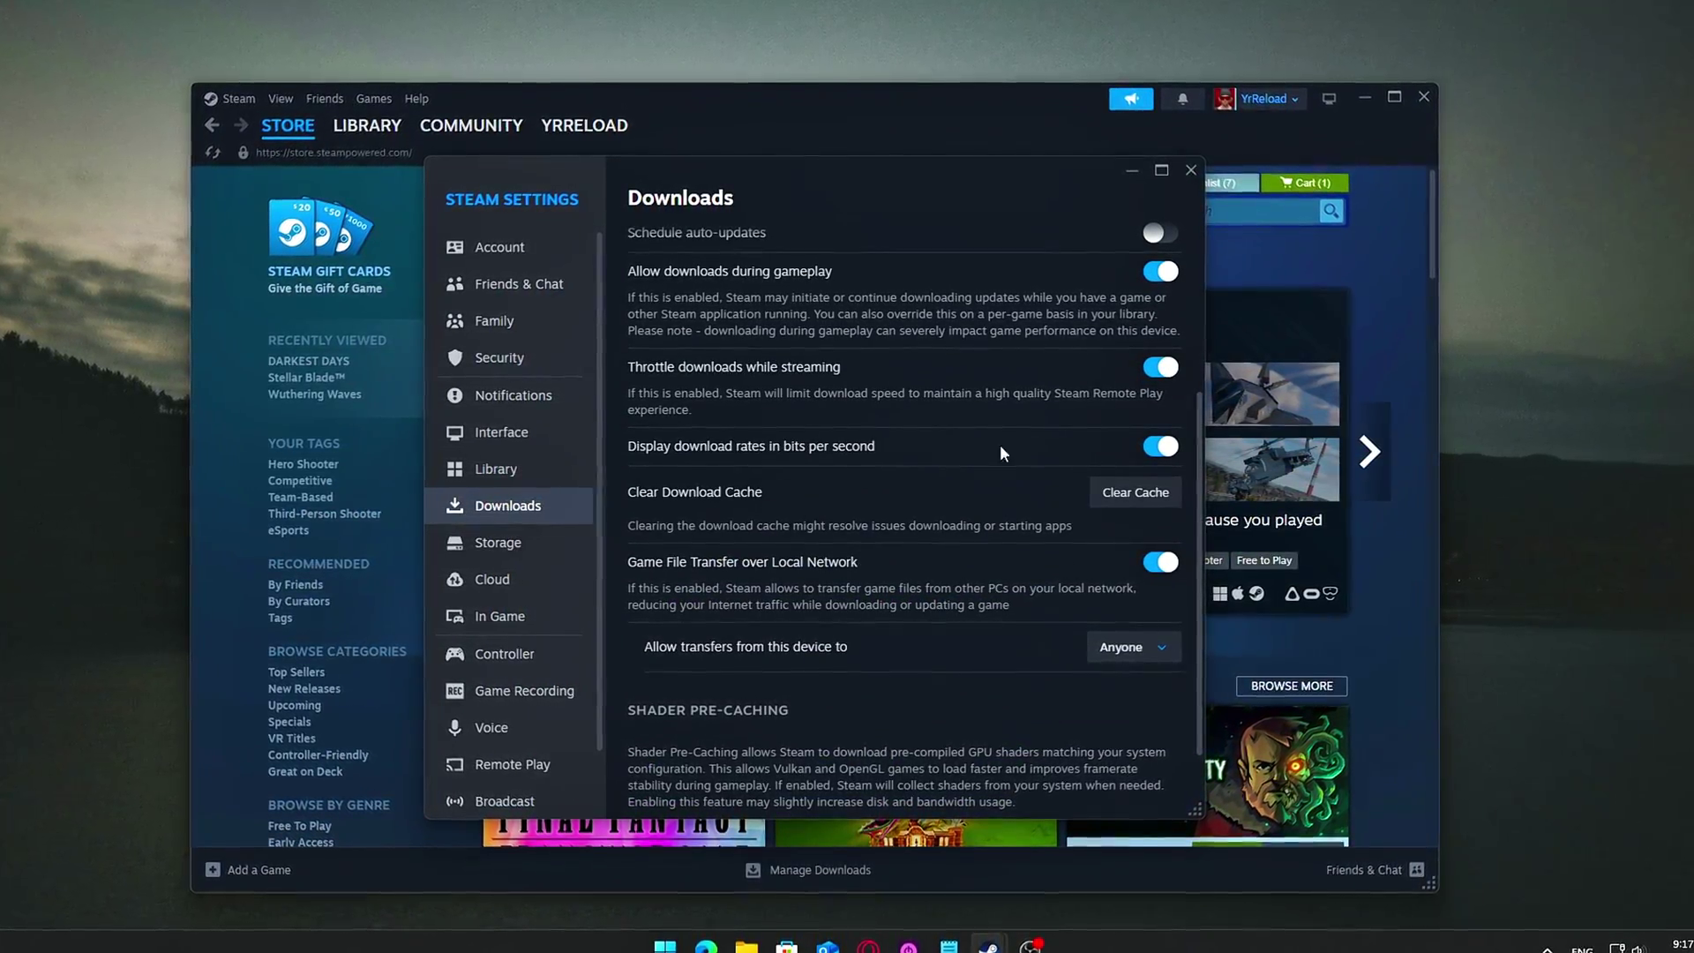
scroll(938, 464, down, 2)
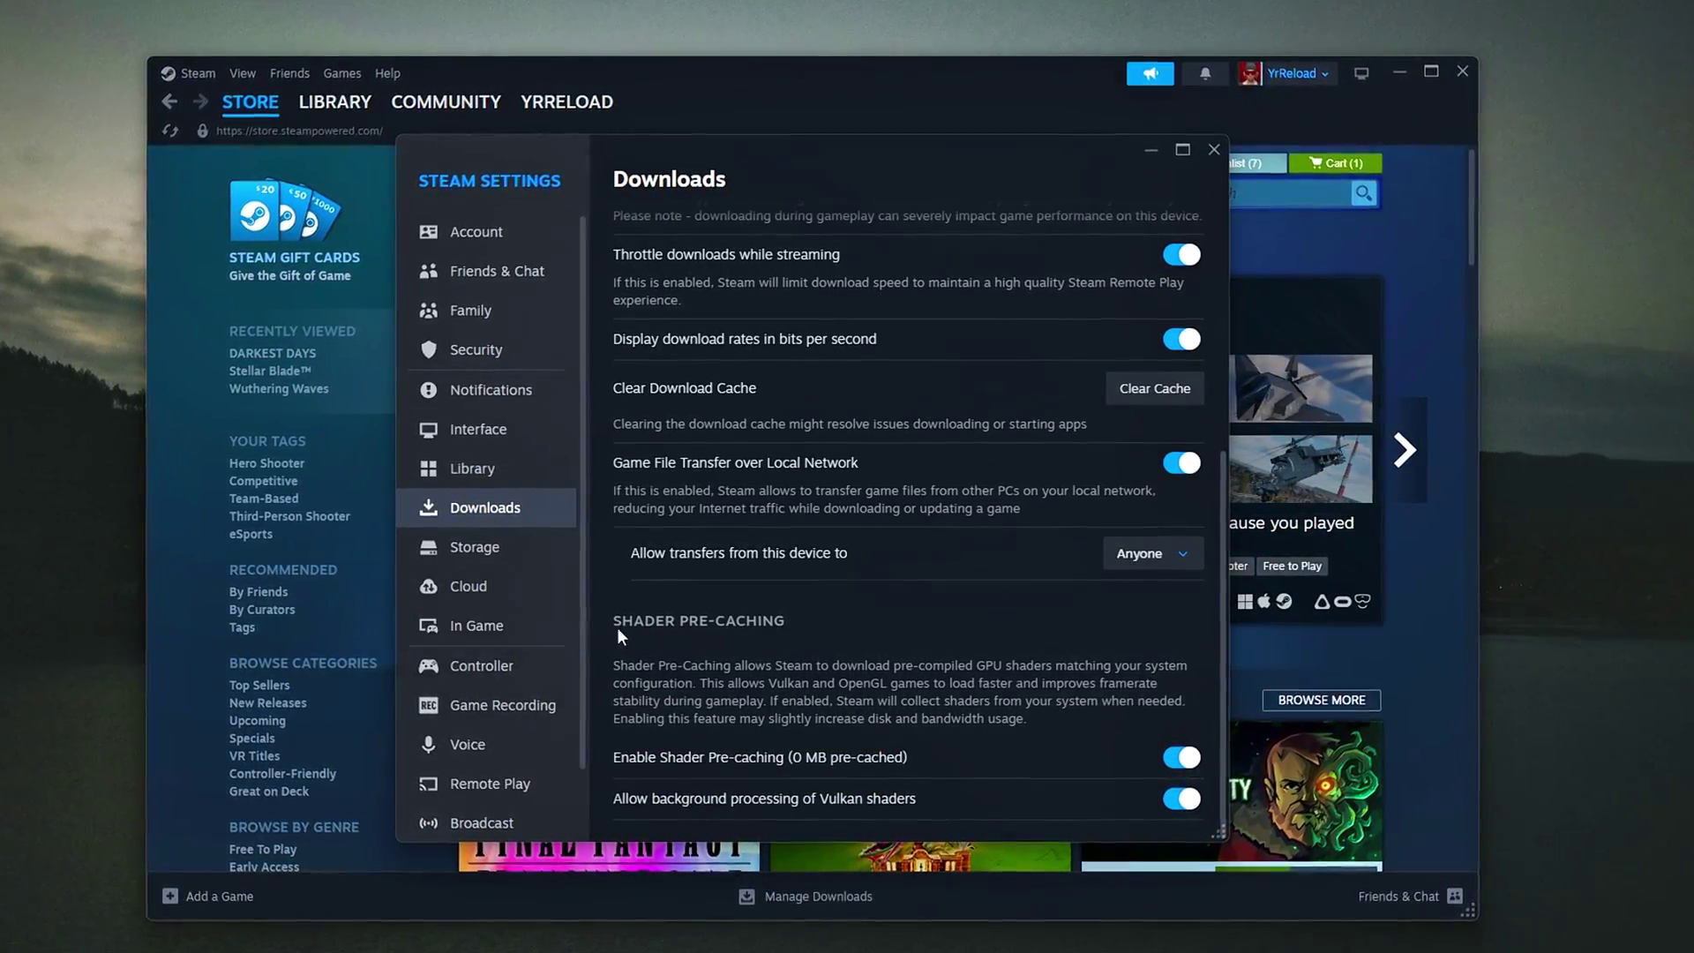
click(1187, 760)
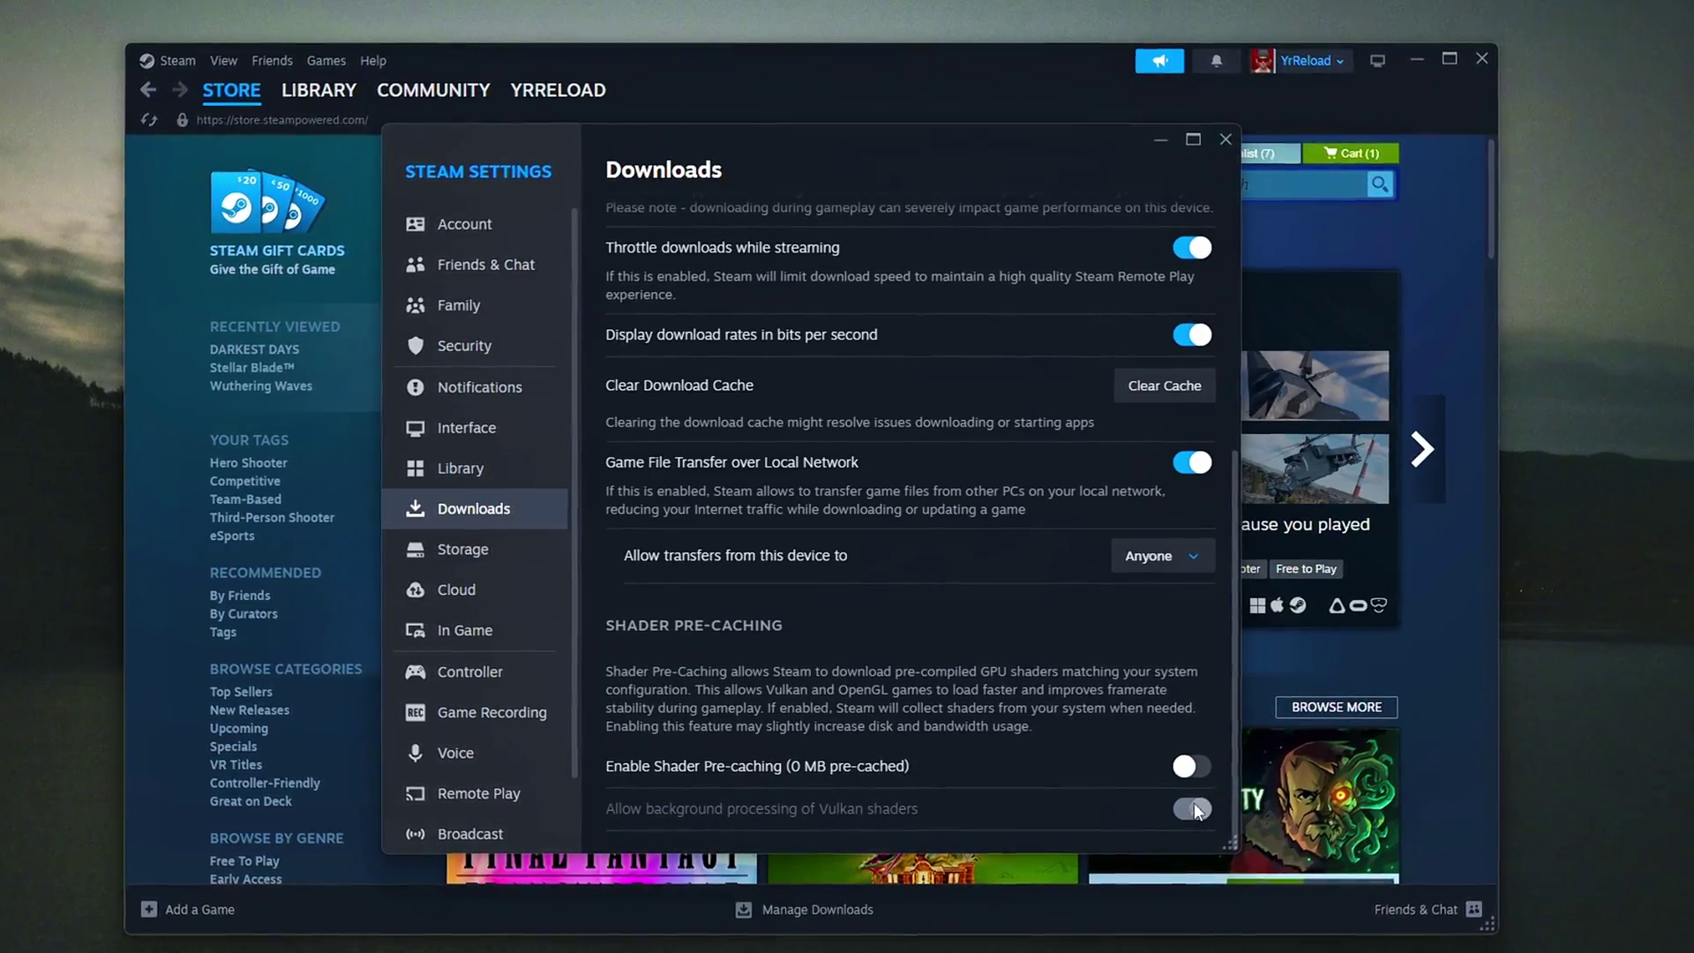
click(1200, 772)
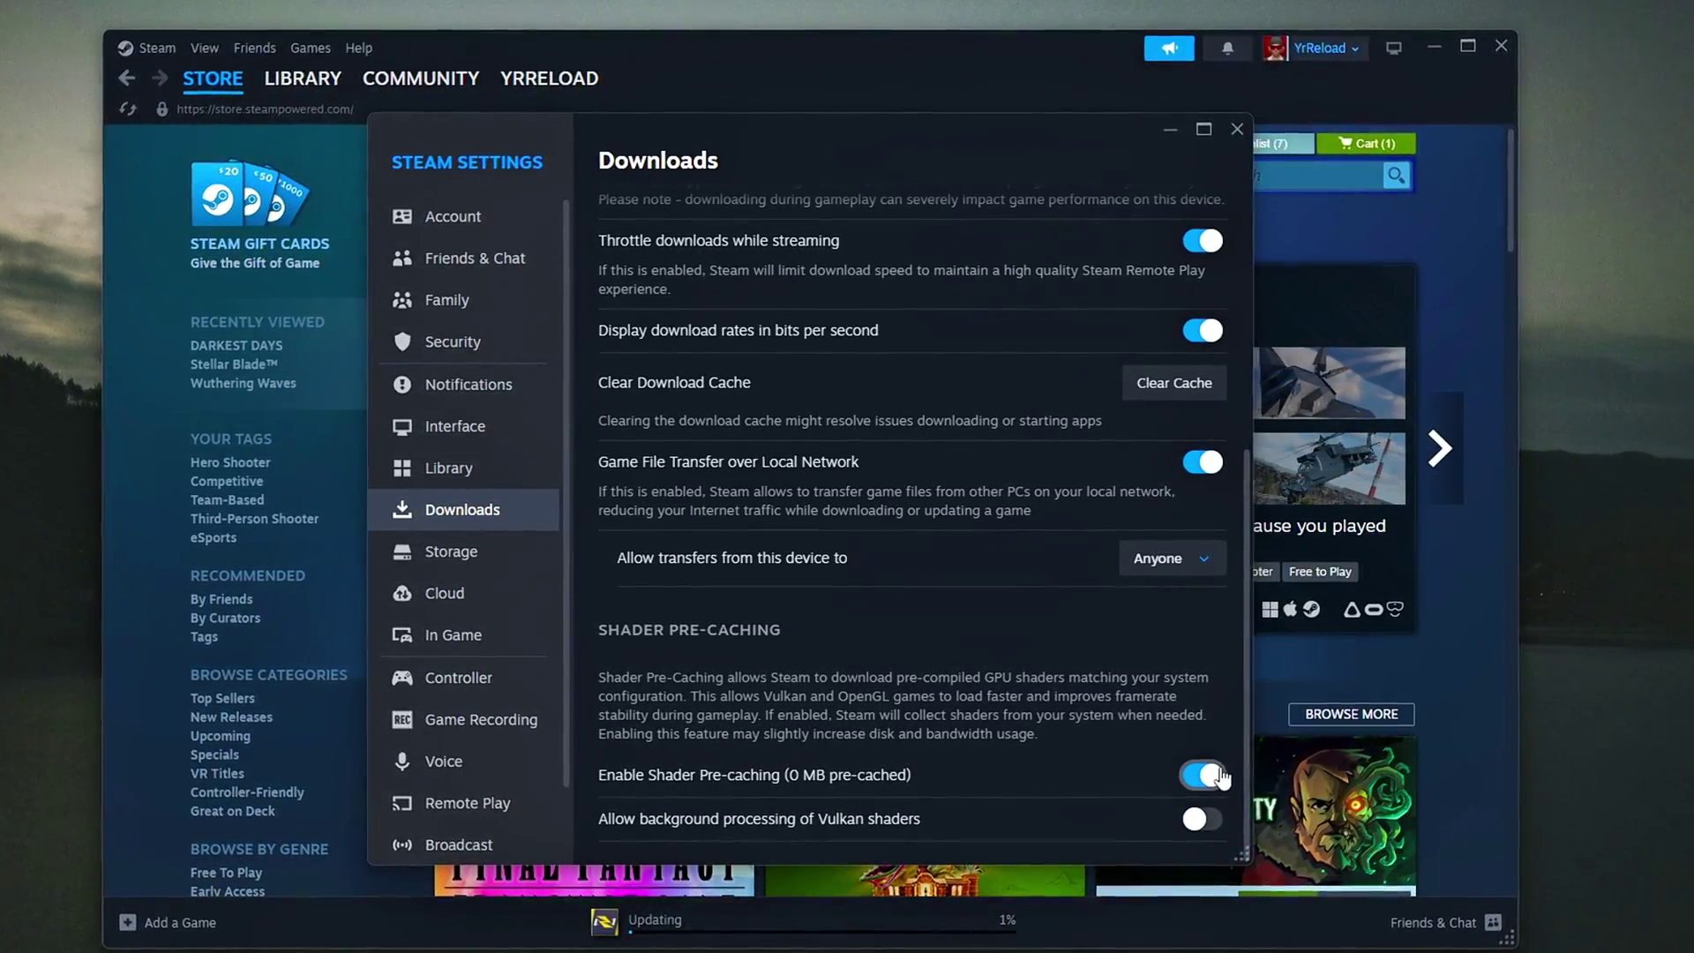
click(1192, 778)
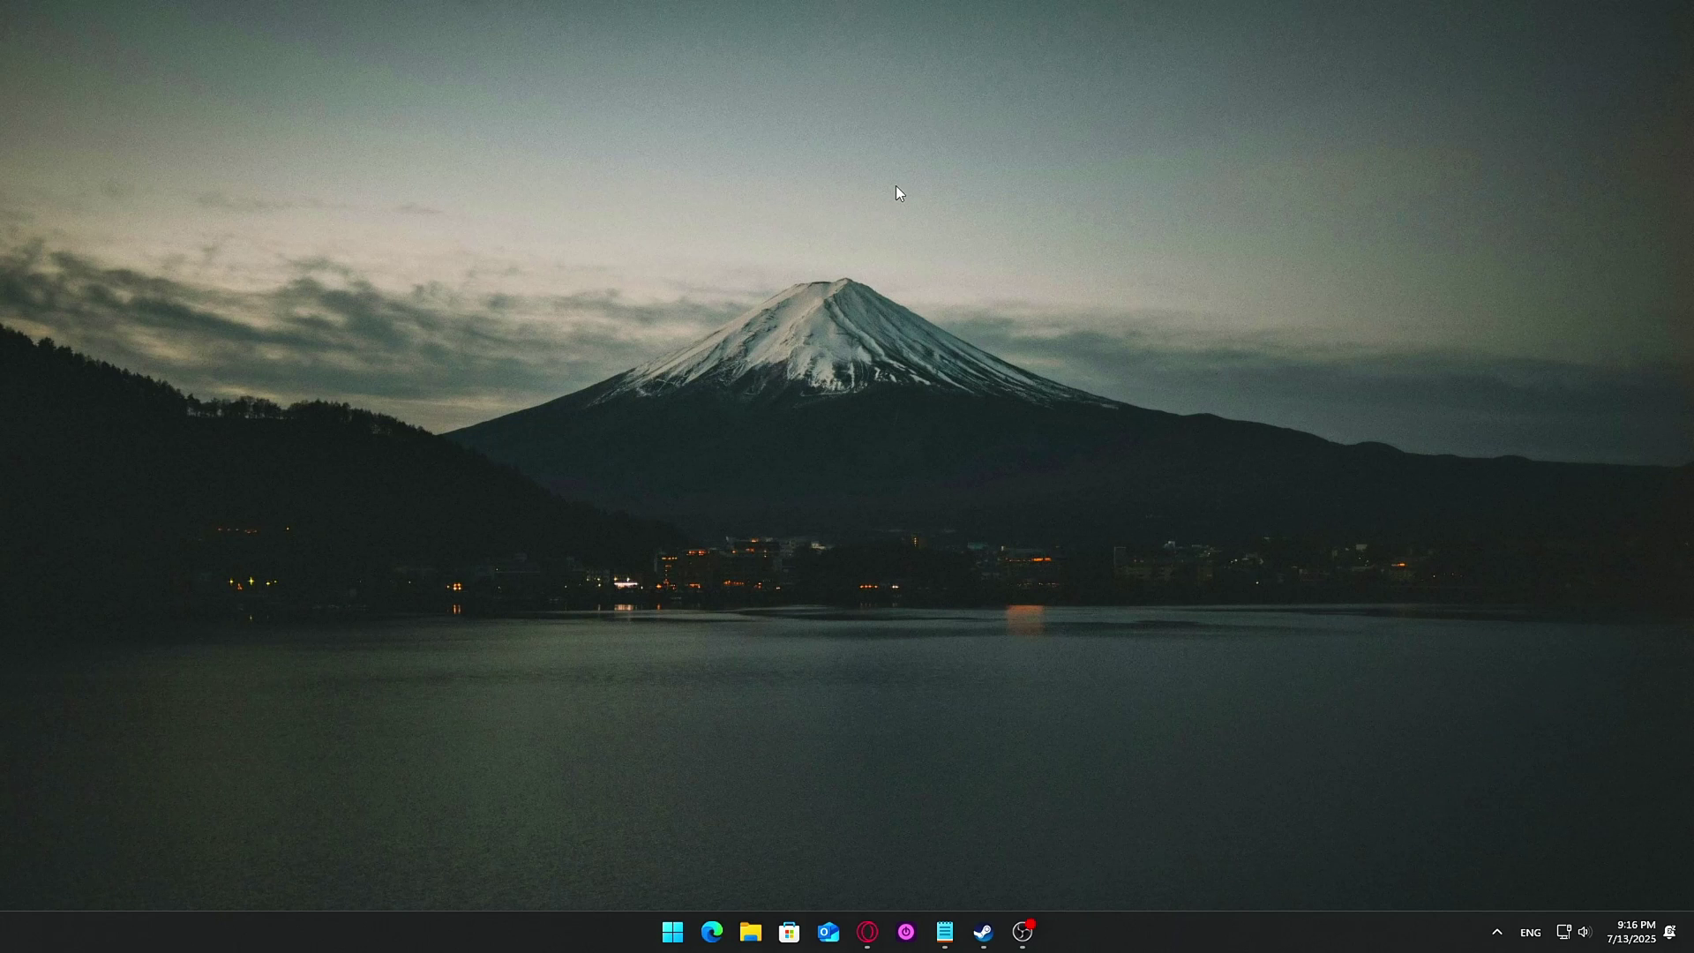
In Settings > Downloads, switch off shader pre-caching and background Vulkan shader processing.
click(985, 931)
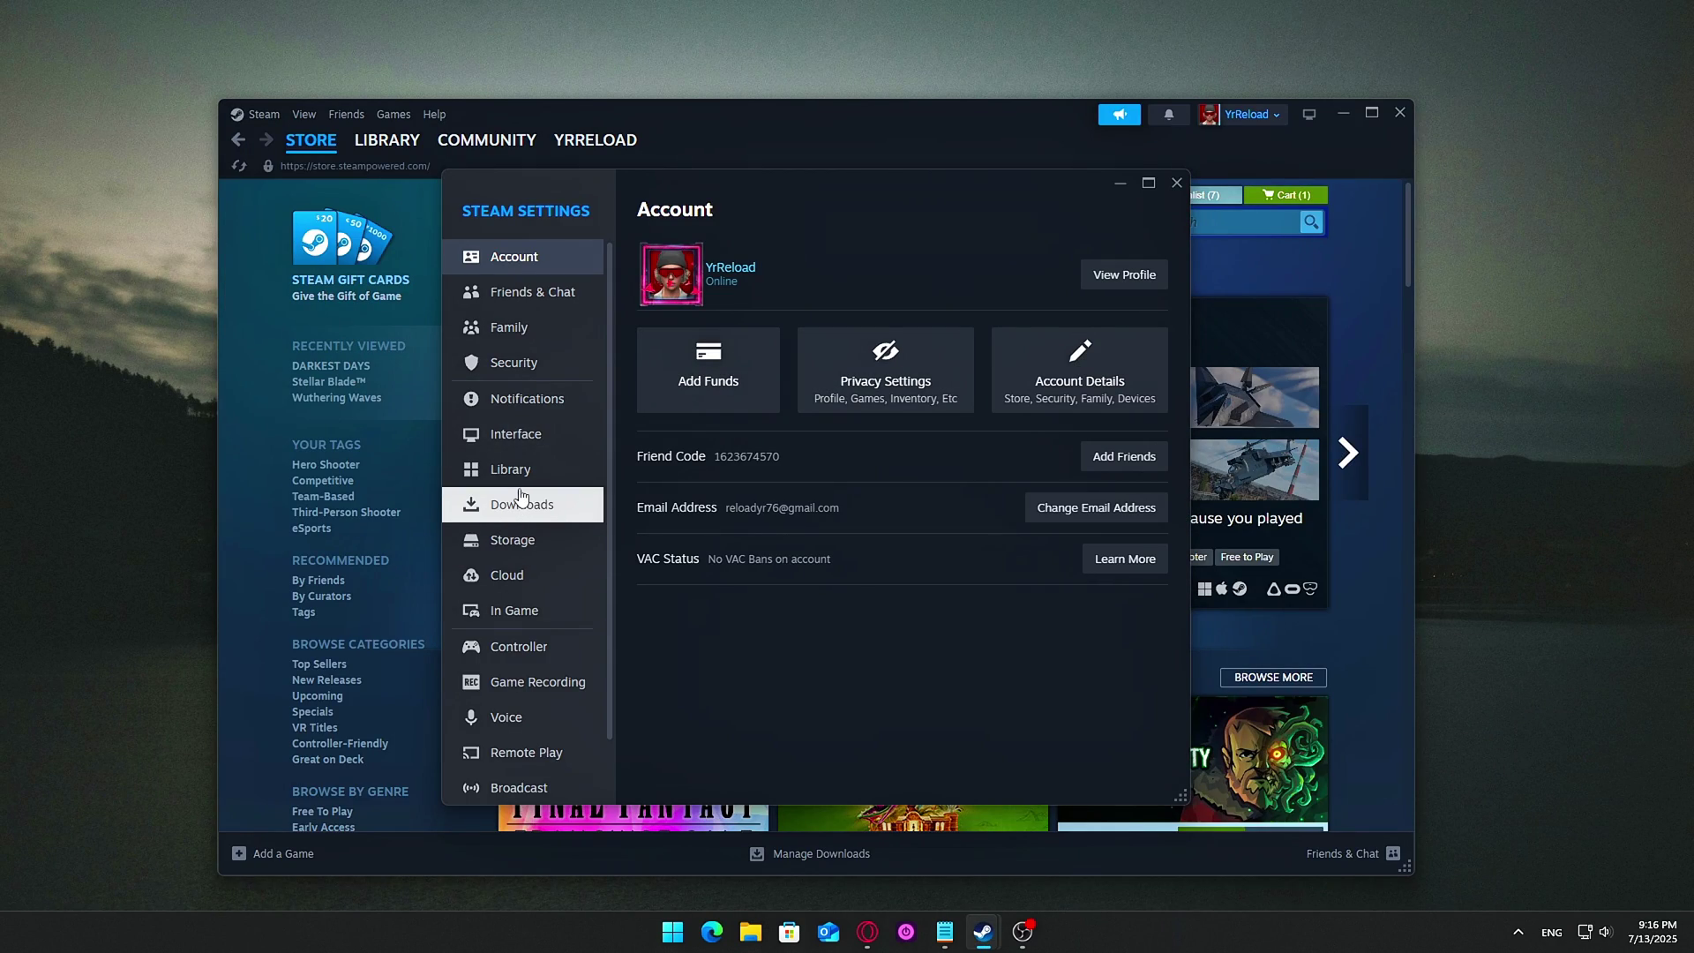
click(522, 500)
scroll(836, 486, down, 4)
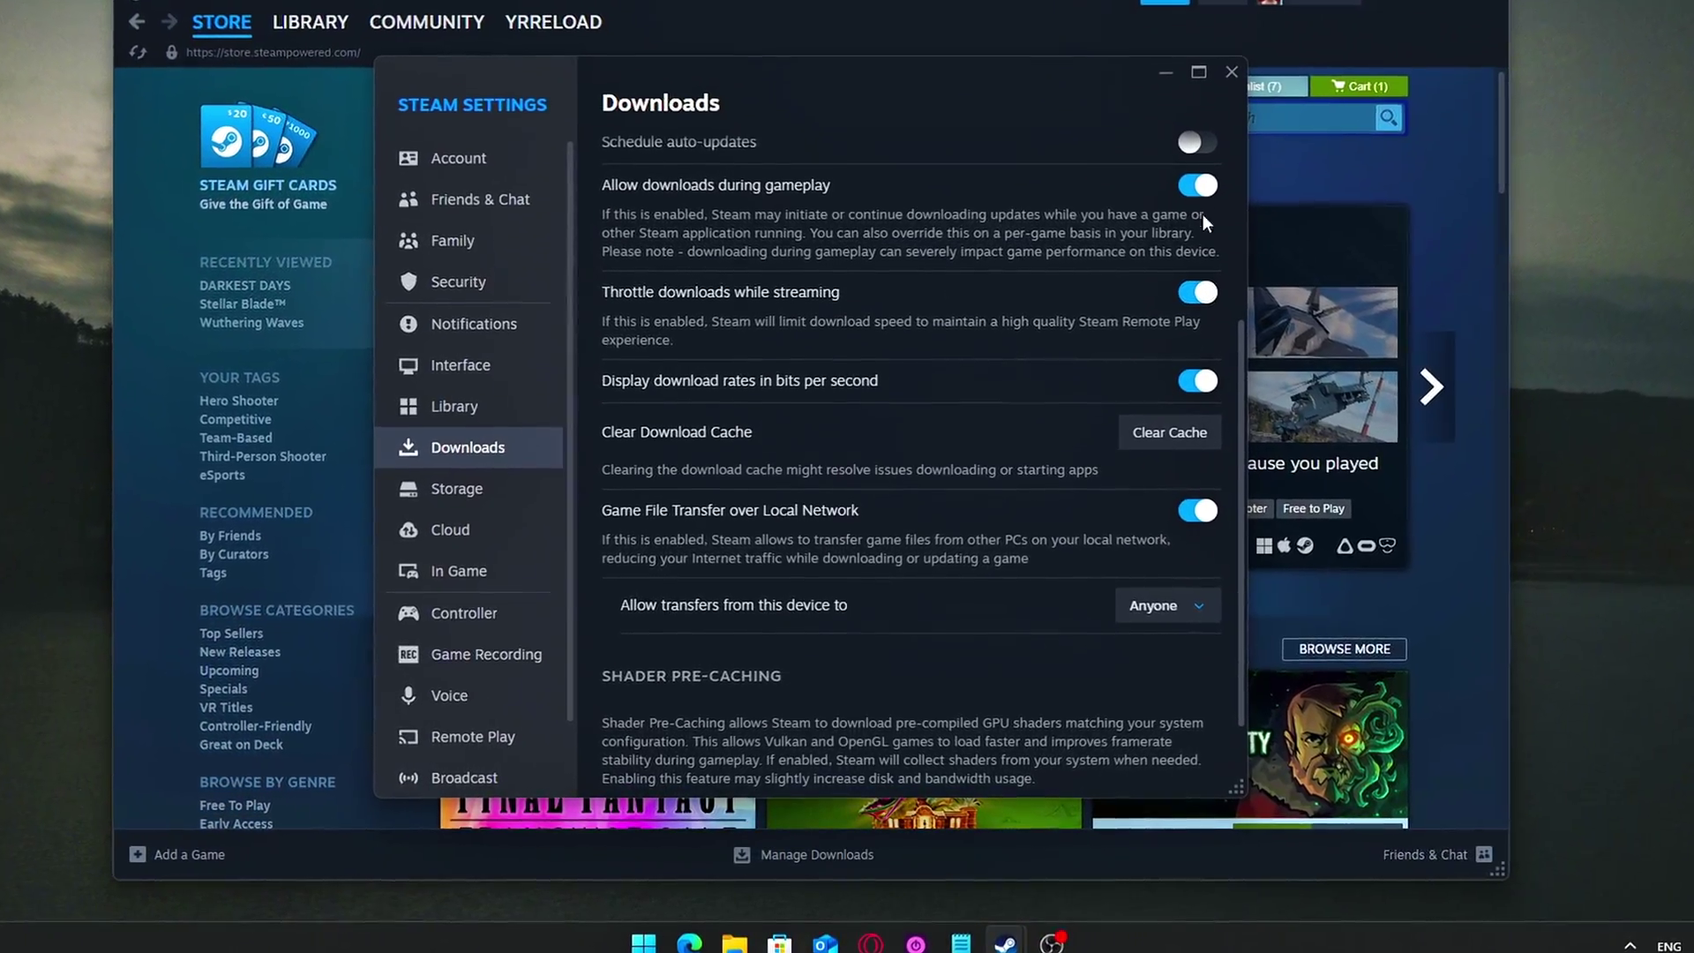
scroll(799, 535, down, 3)
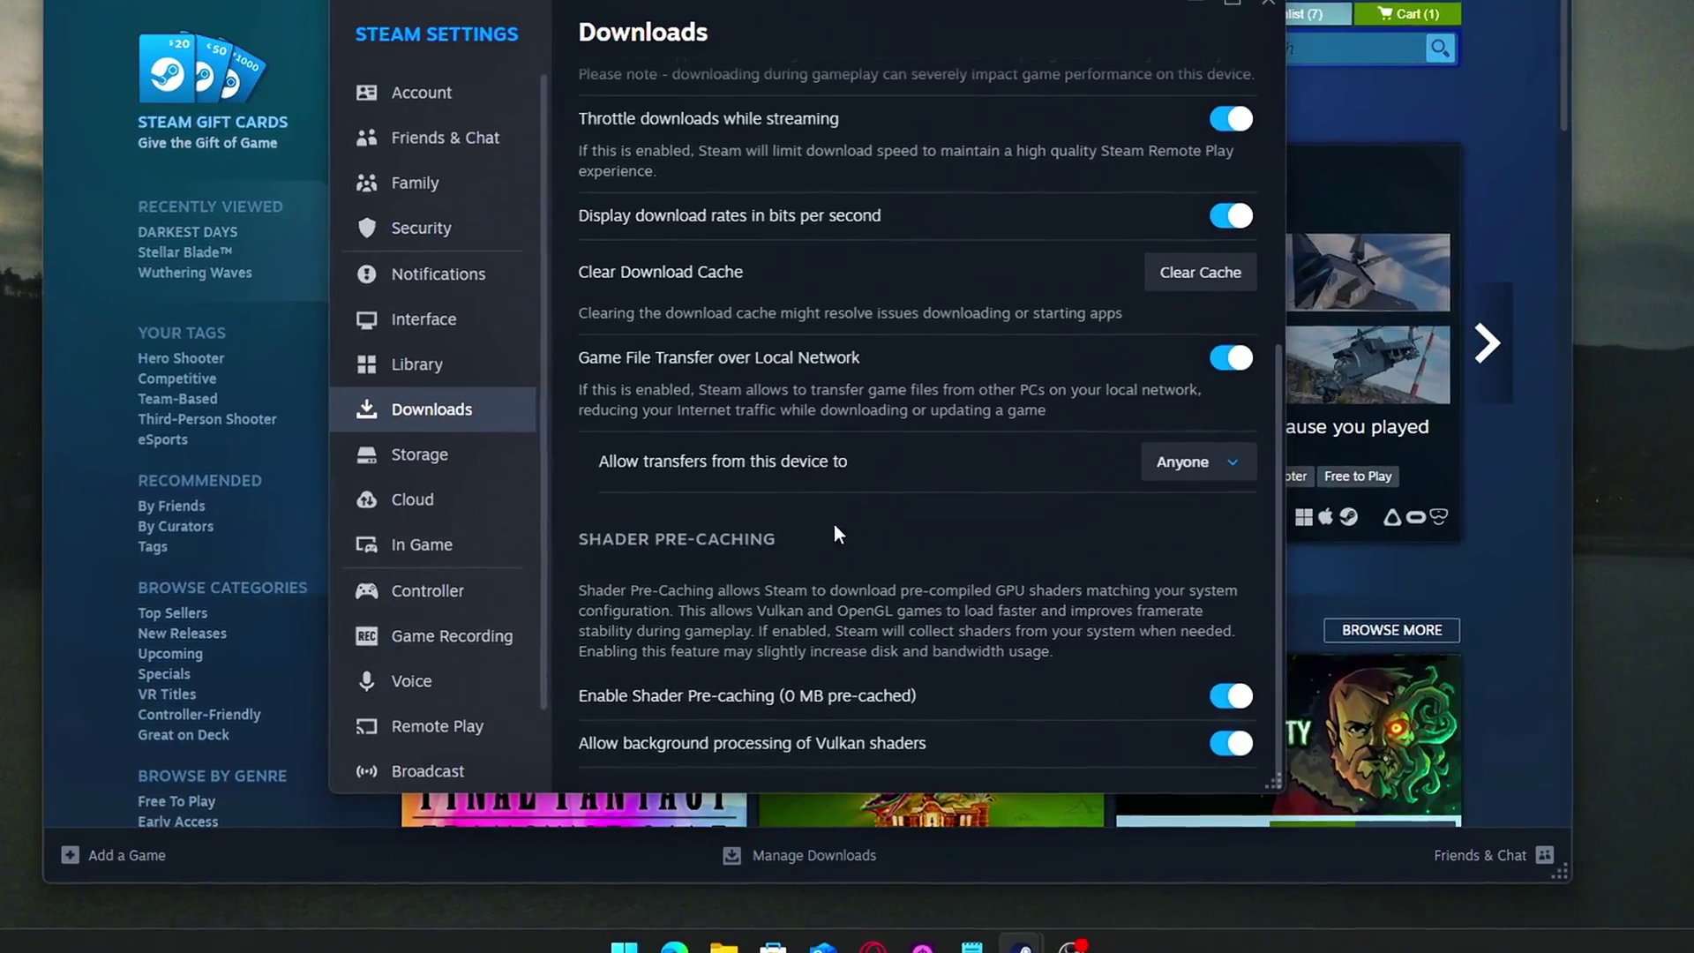
click(1248, 689)
click(1288, 725)
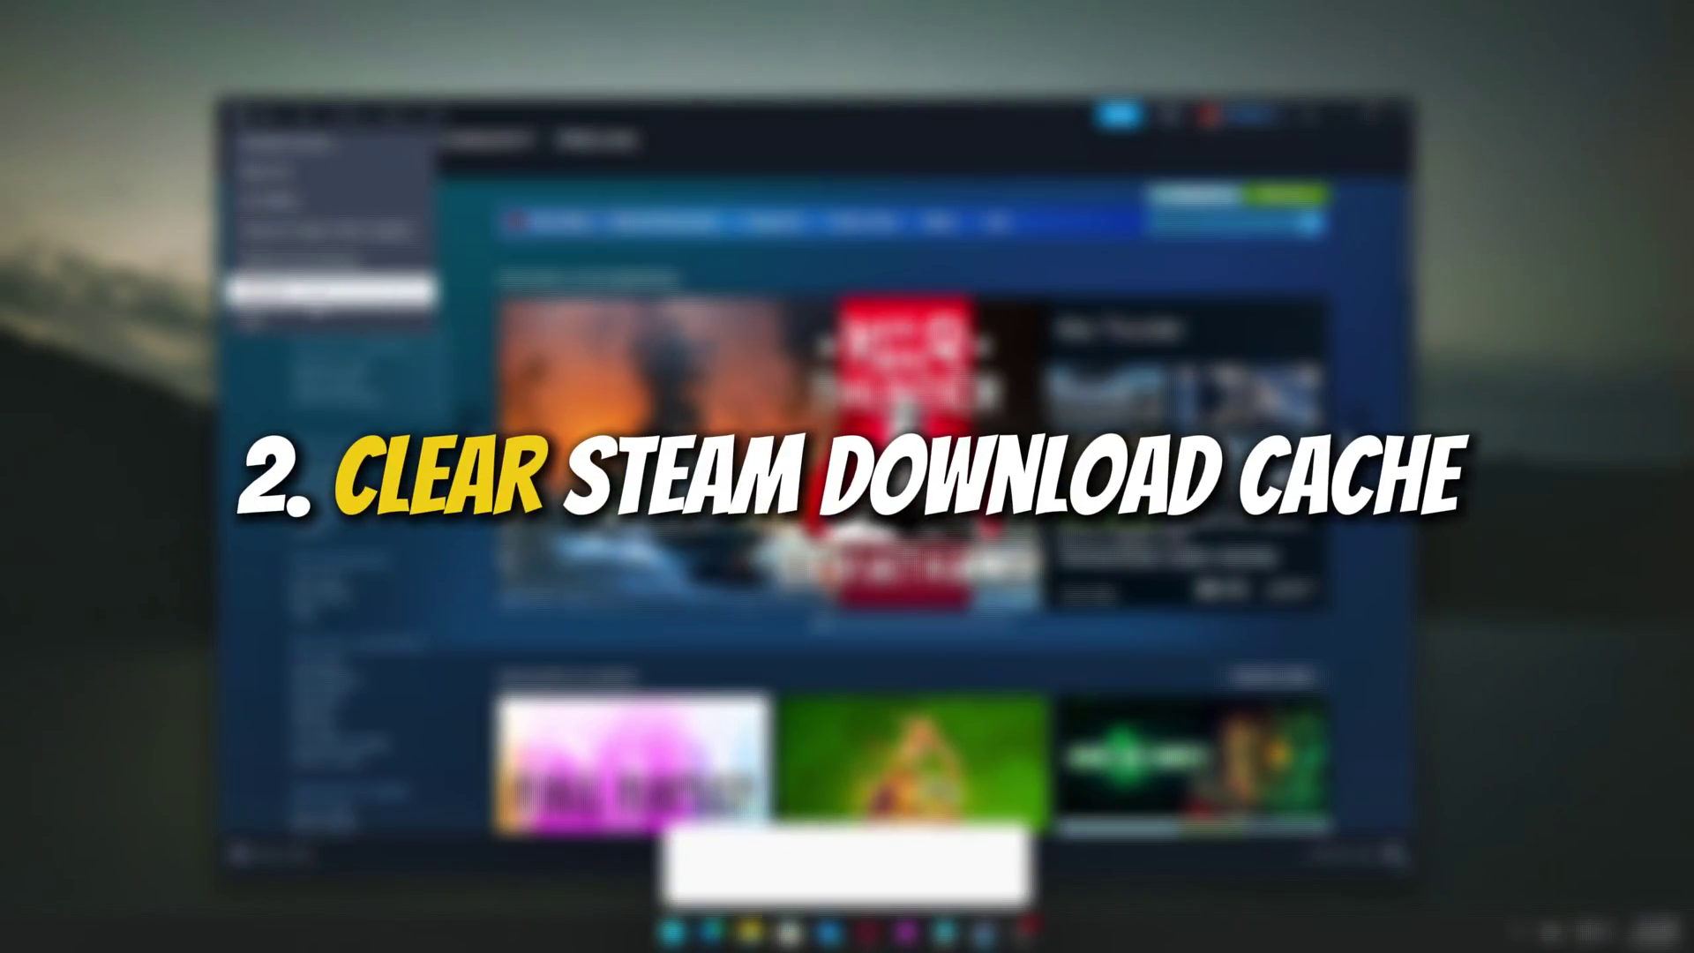
Clear the download cache from Settings > Downloads and confirm the Steam restart.
click(331, 291)
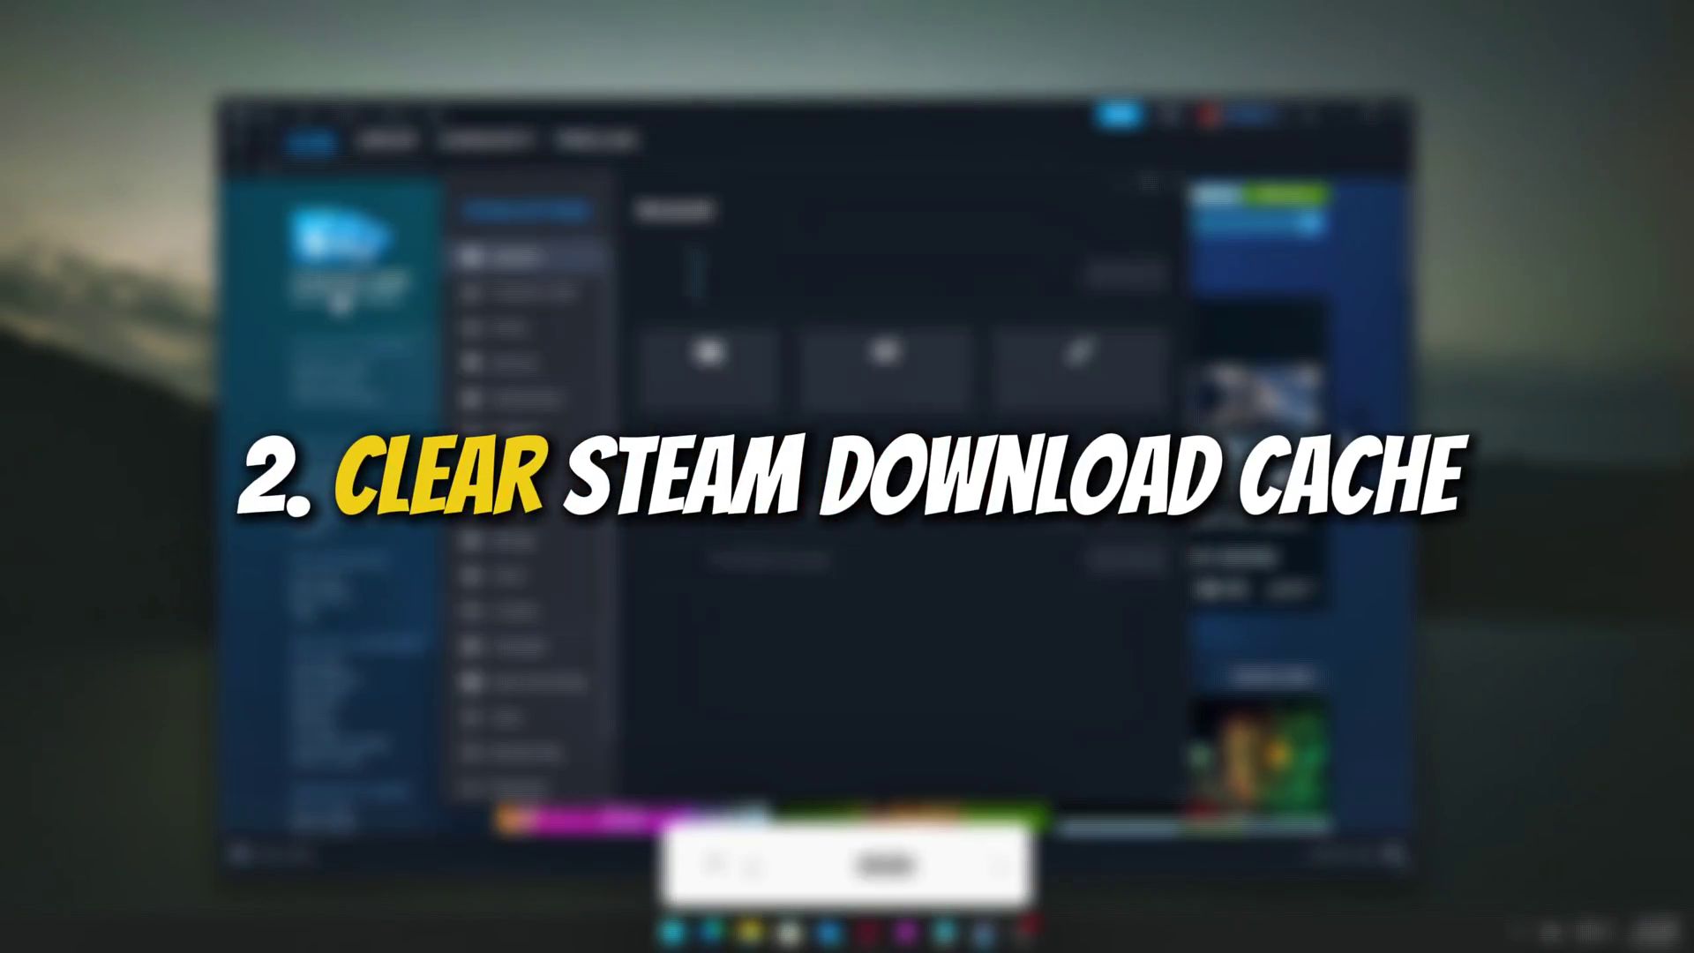
click(520, 504)
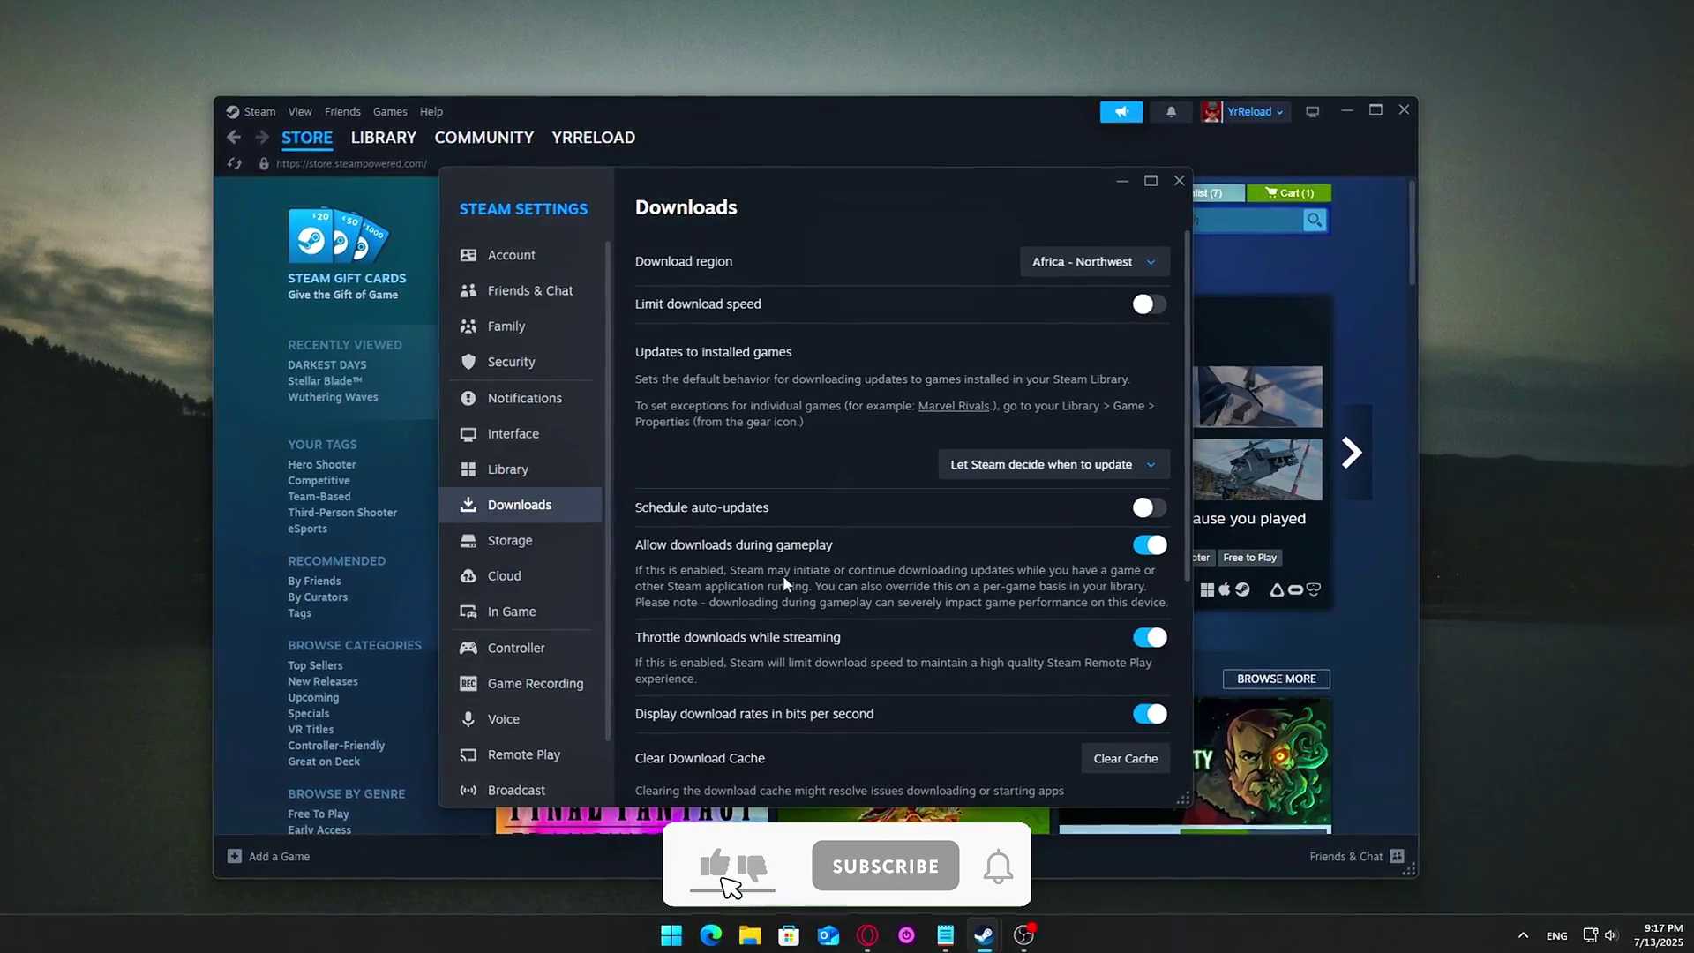
scroll(834, 326, down, 3)
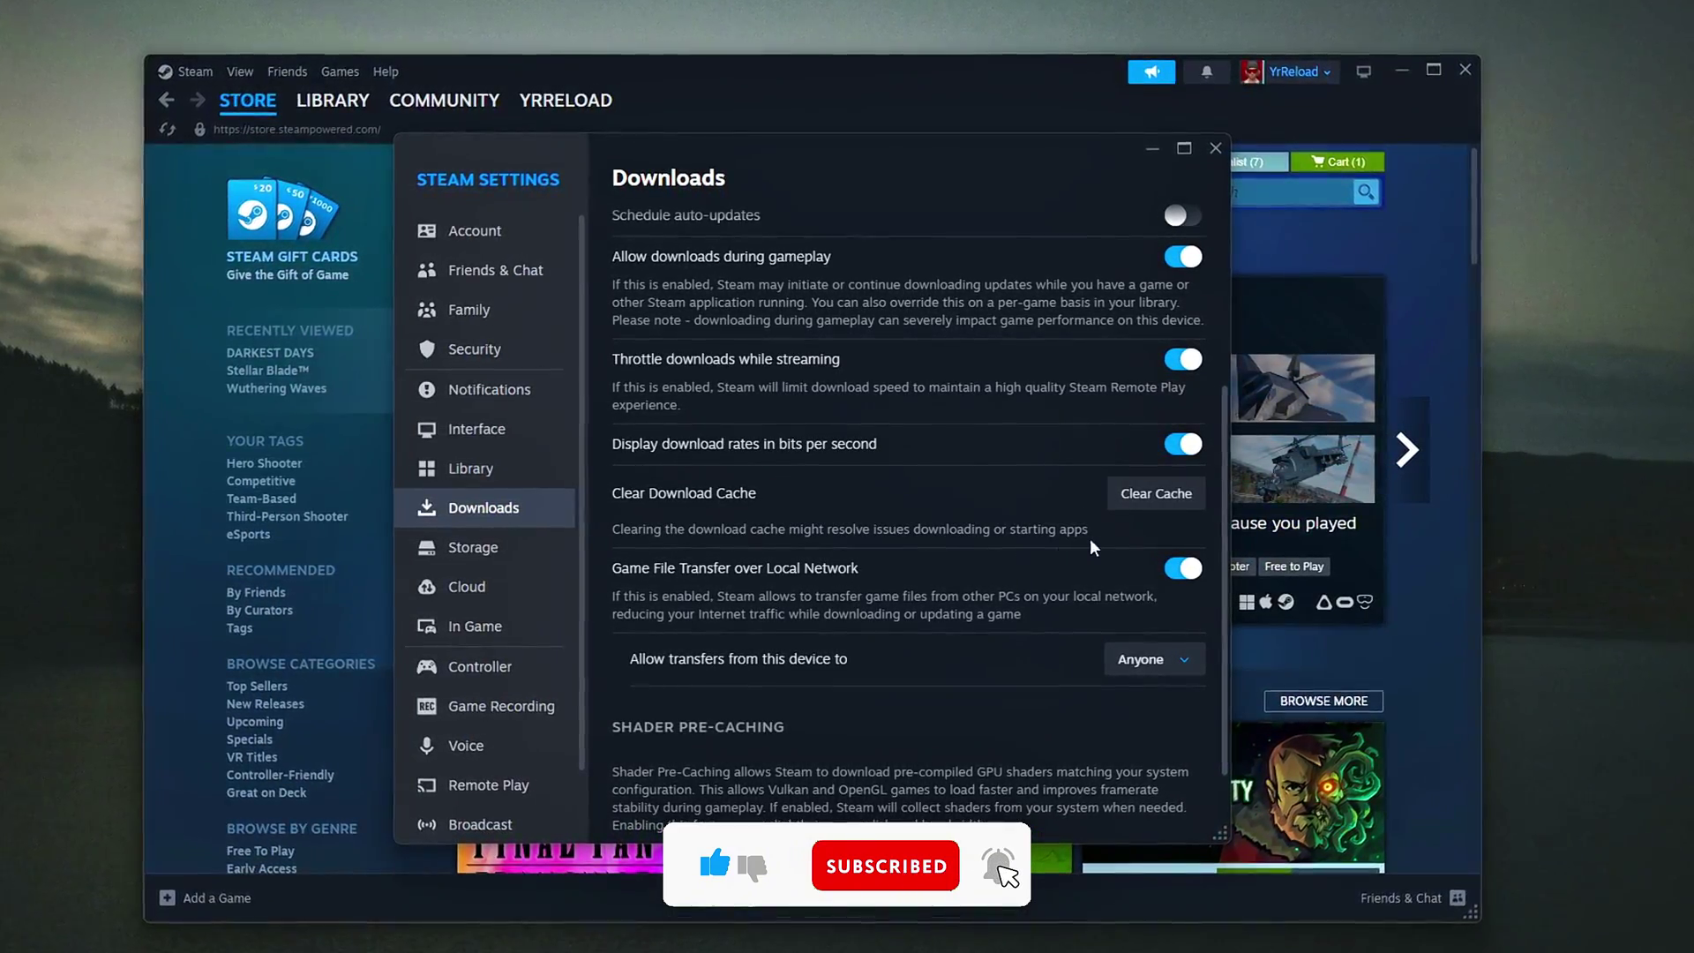
click(1174, 499)
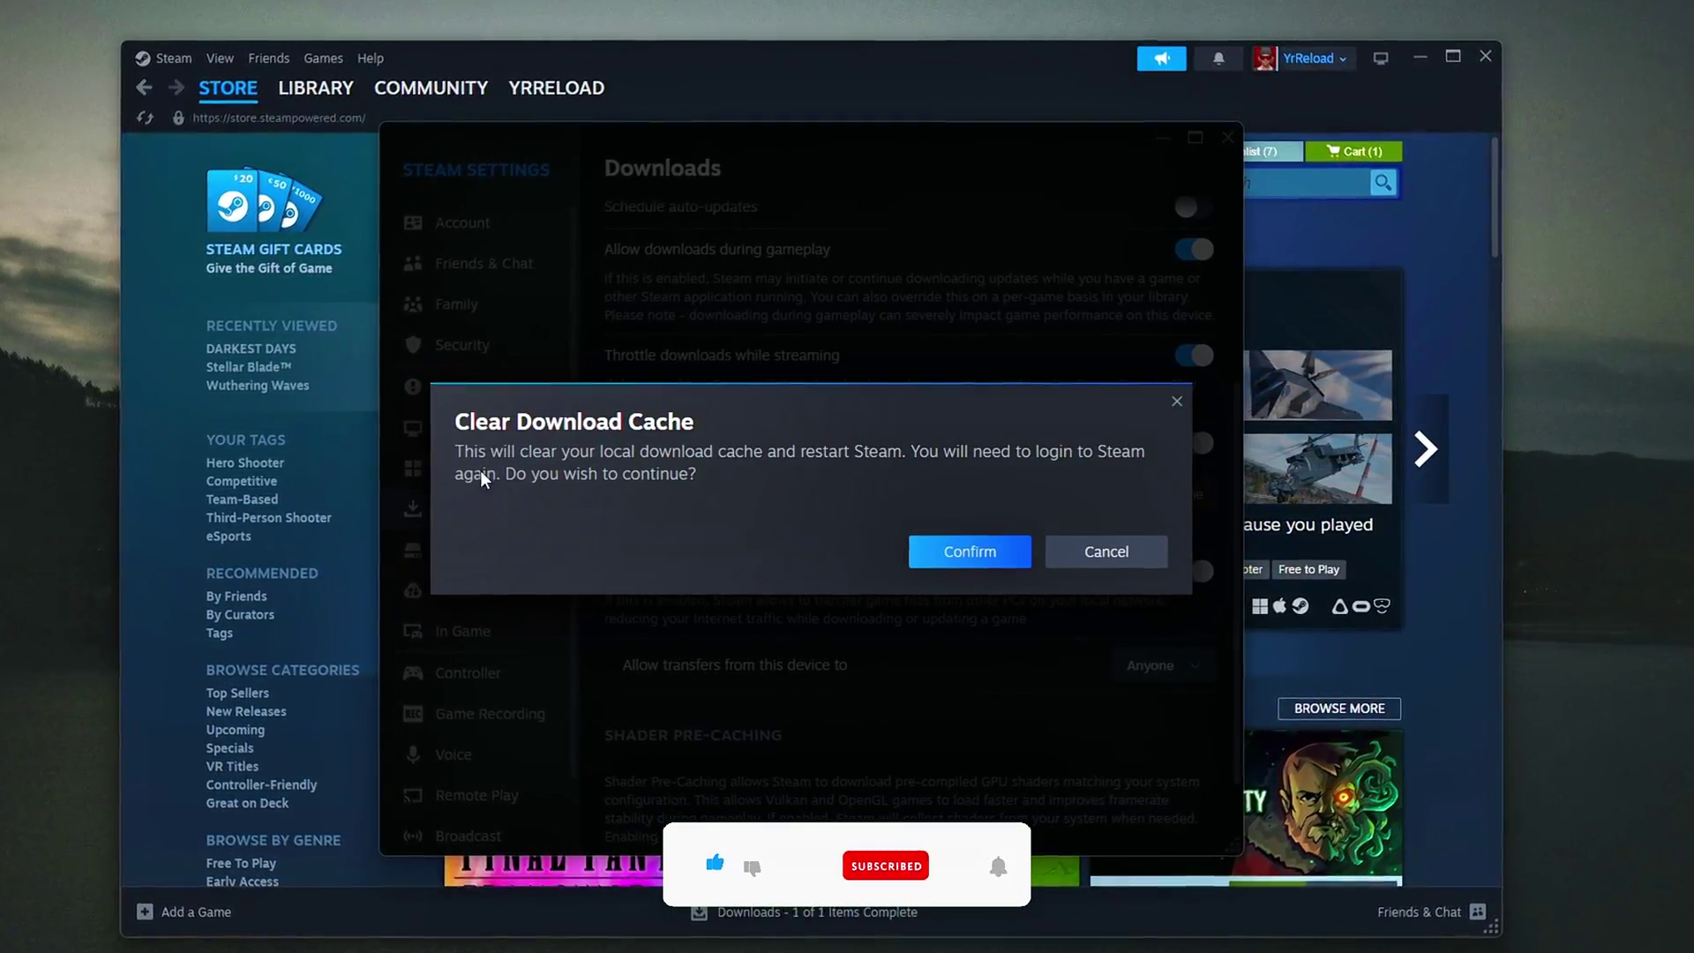
click(970, 554)
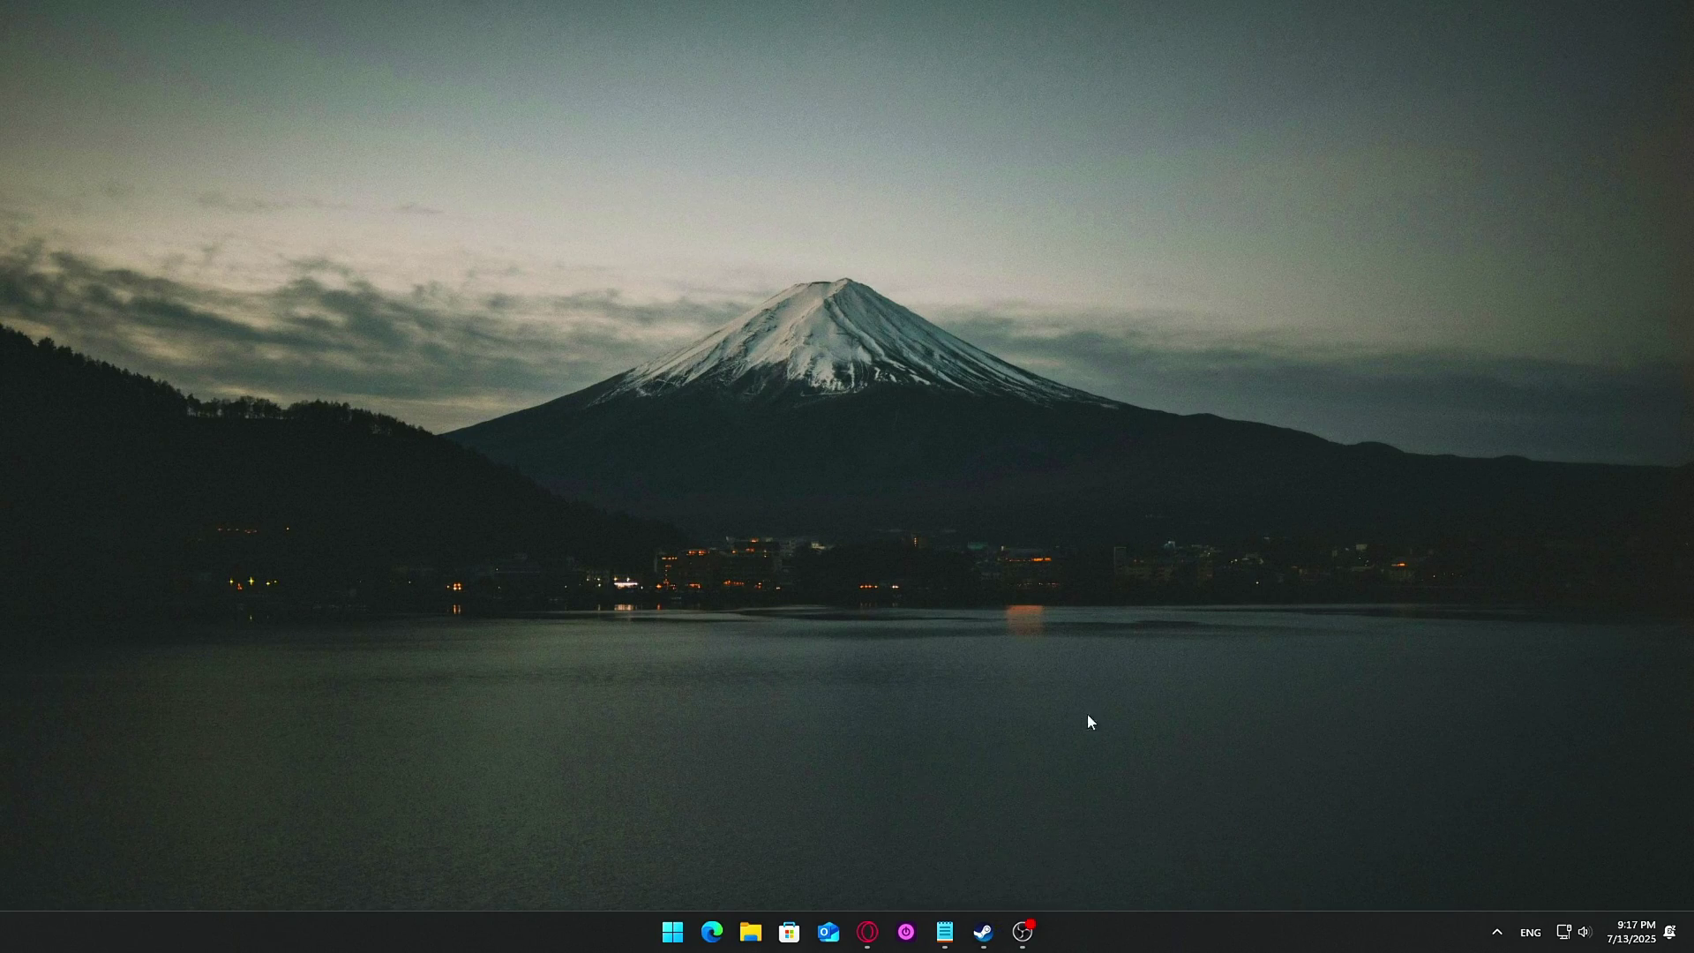
Reopen Steam and clear the download cache again from Downloads, confirming it.
click(997, 931)
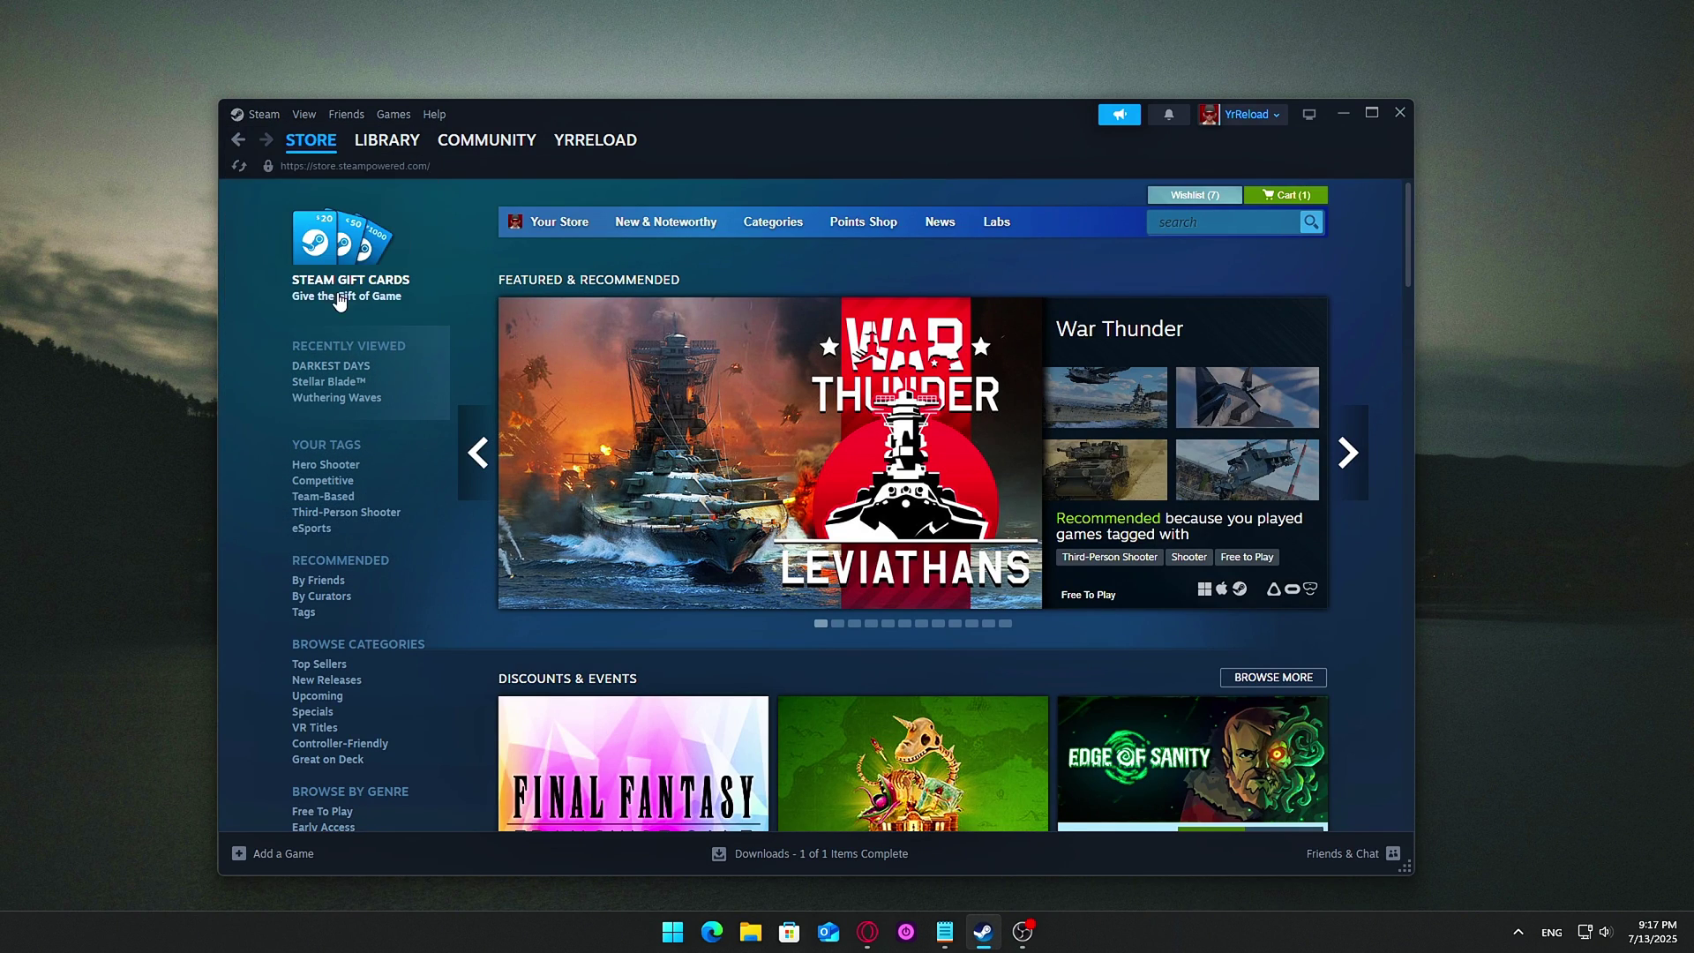
click(547, 515)
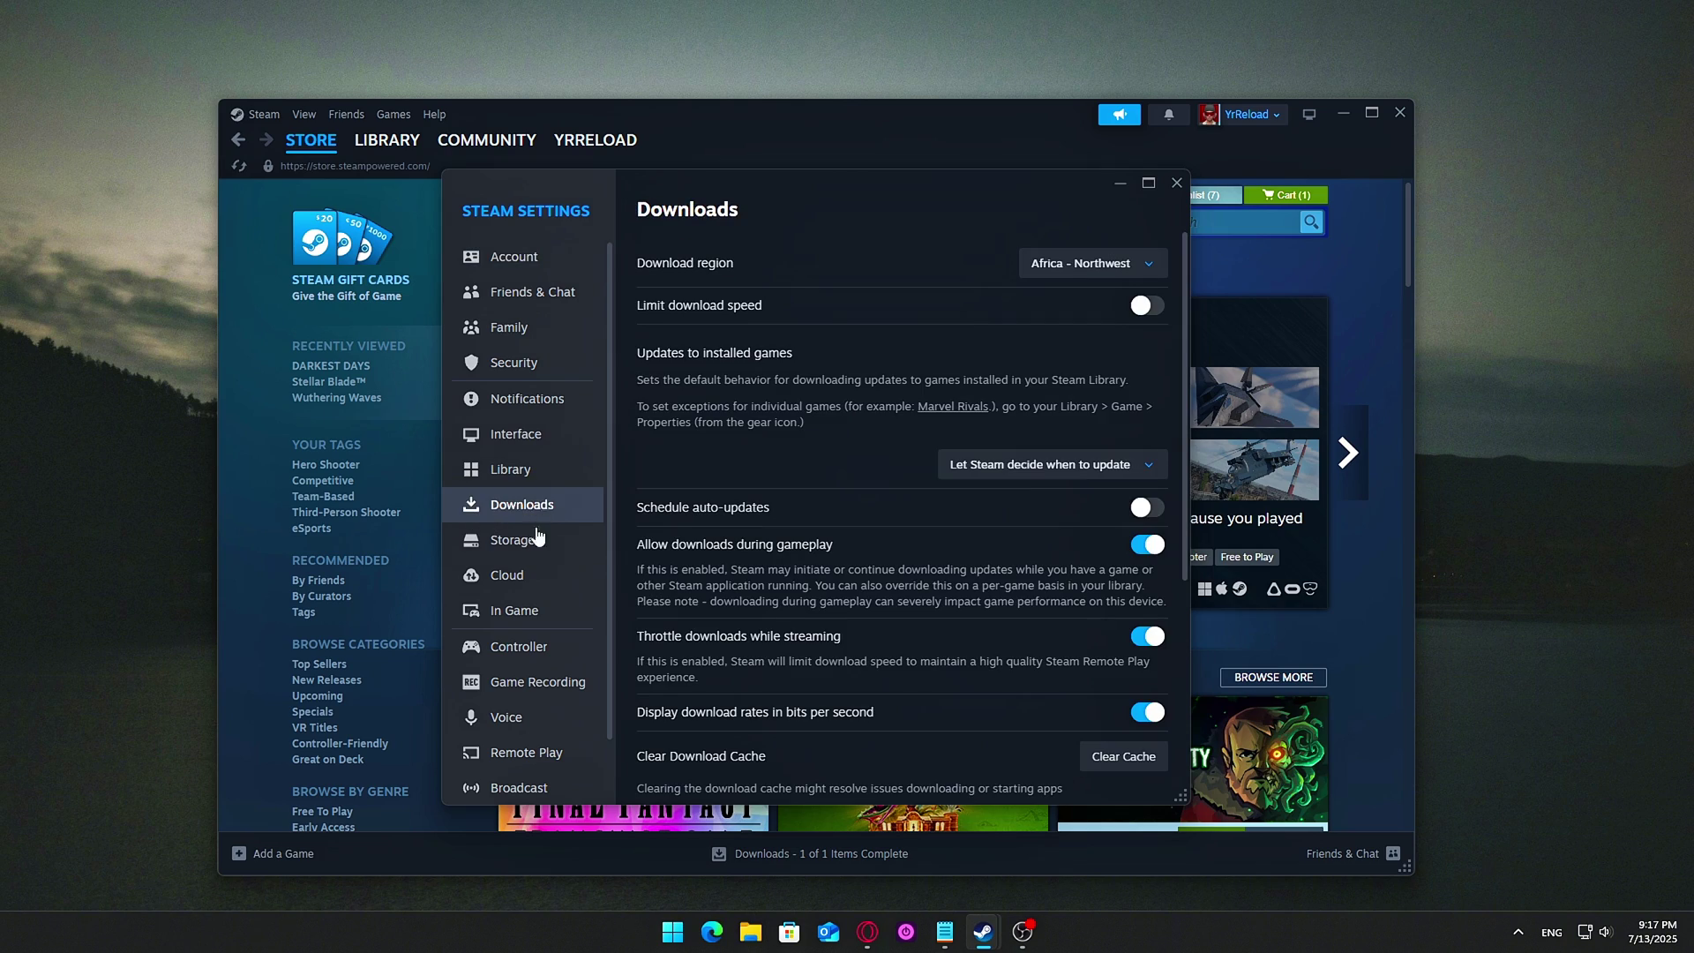
scroll(833, 329, down, 3)
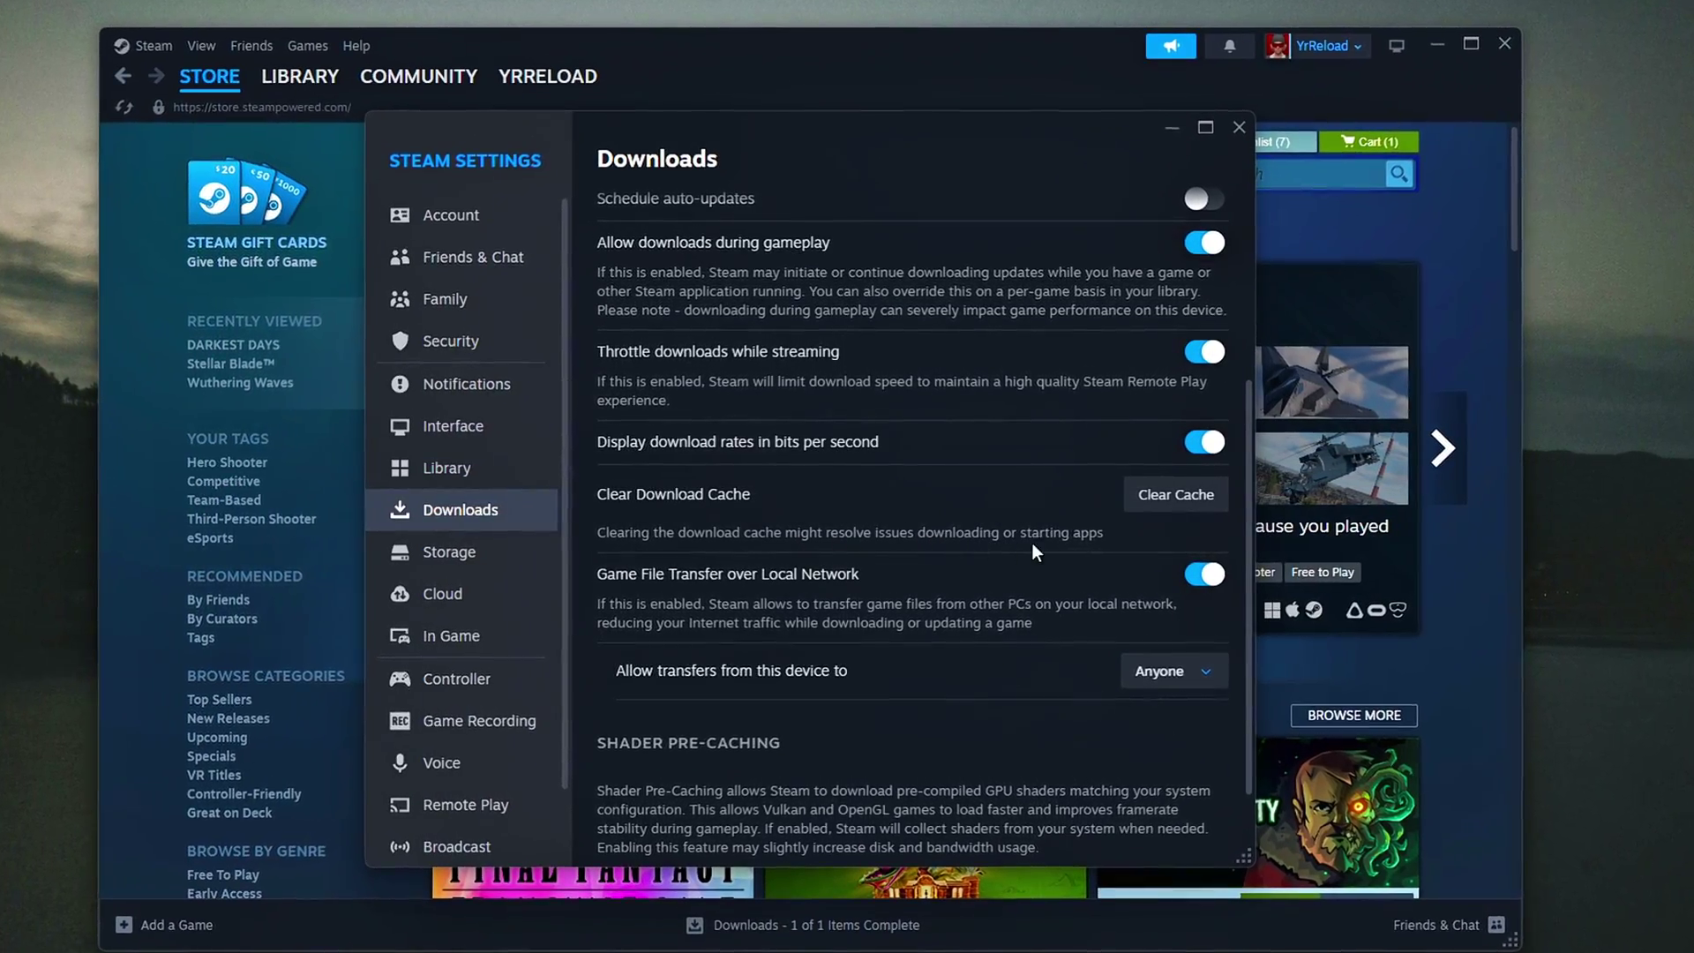
click(1191, 497)
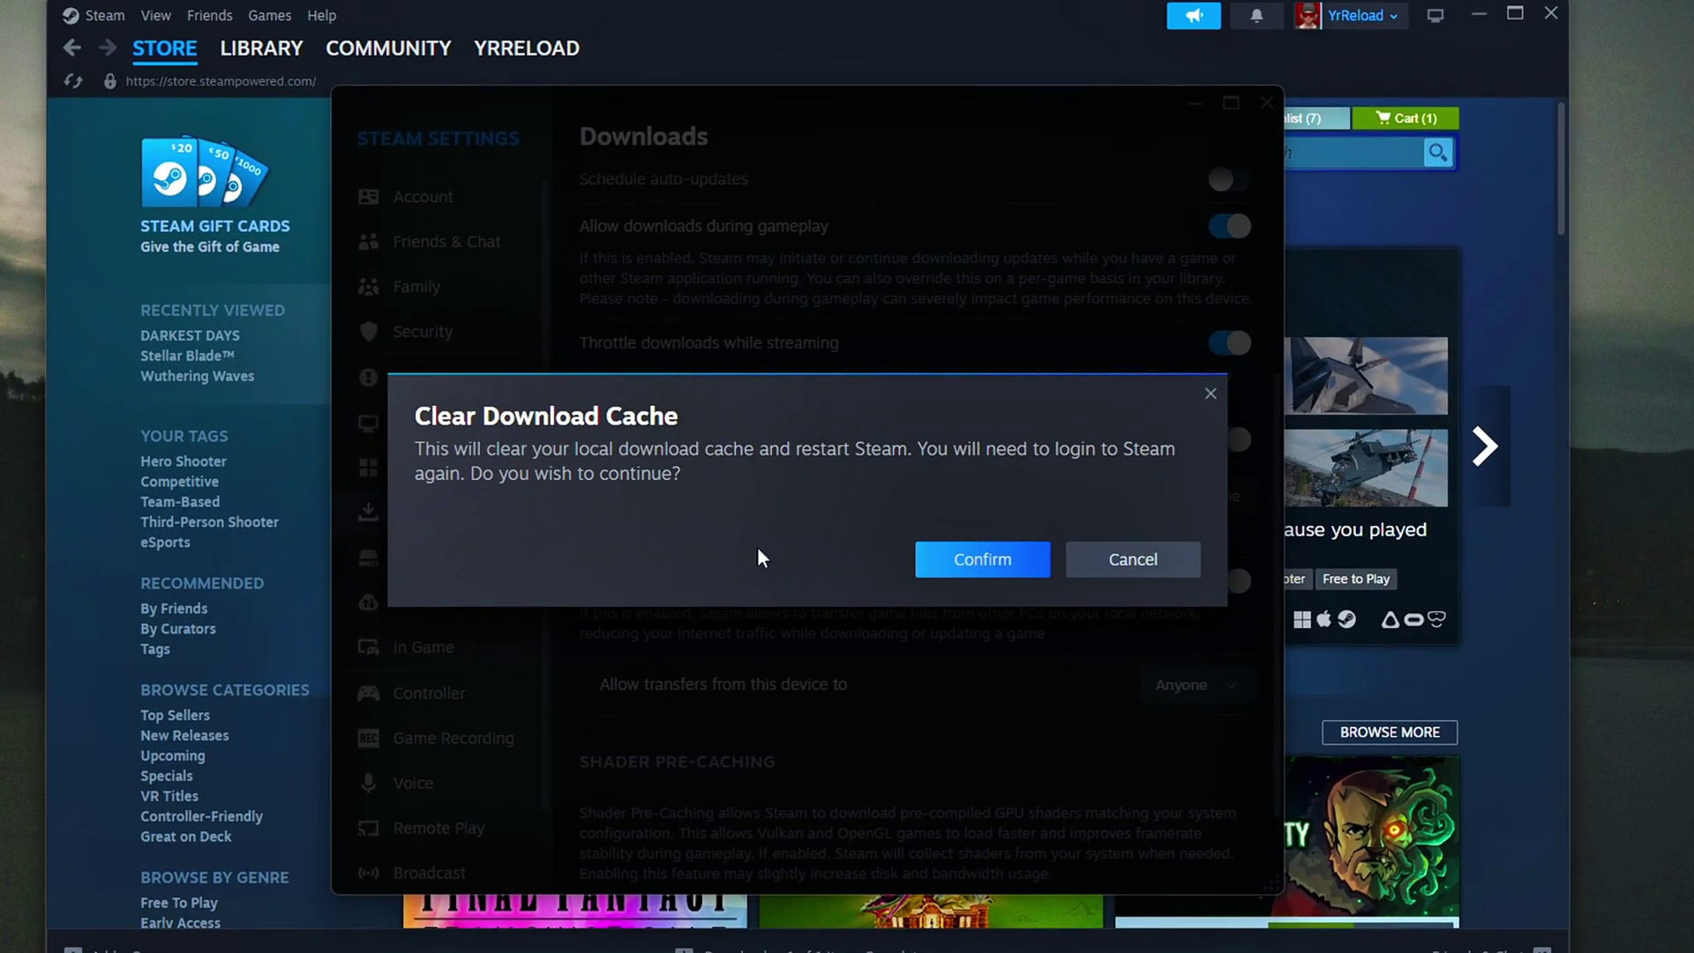
click(920, 570)
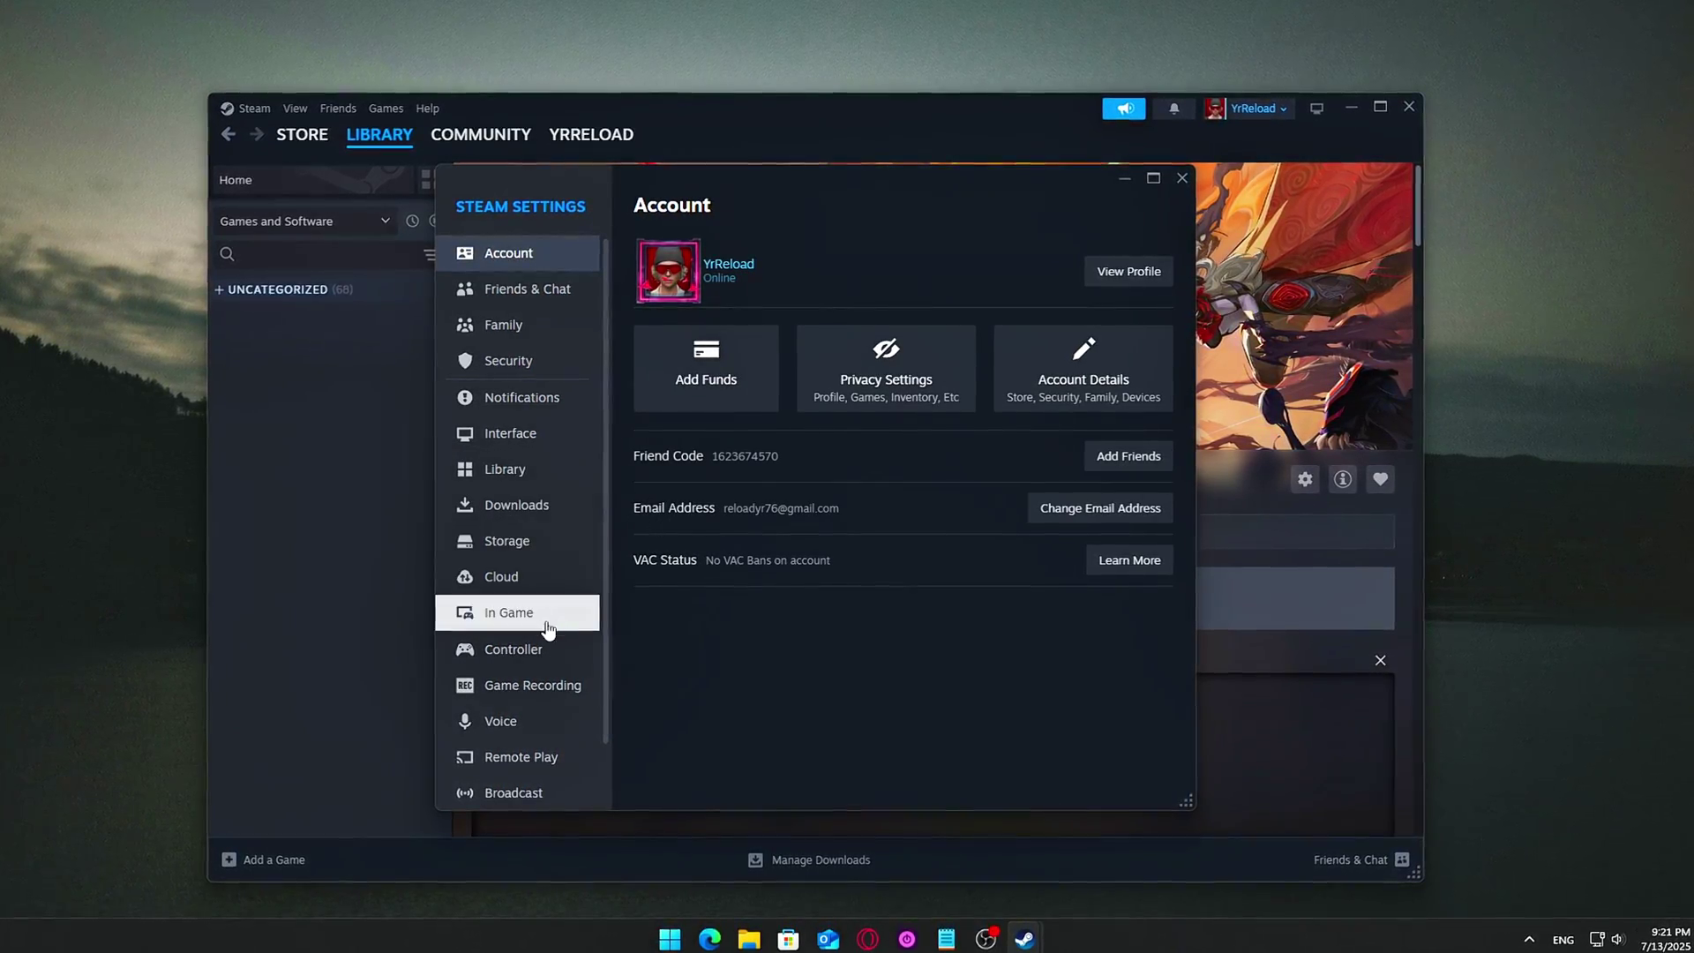
Toggle the global in-game overlay off and back on, then close Settings.
click(545, 630)
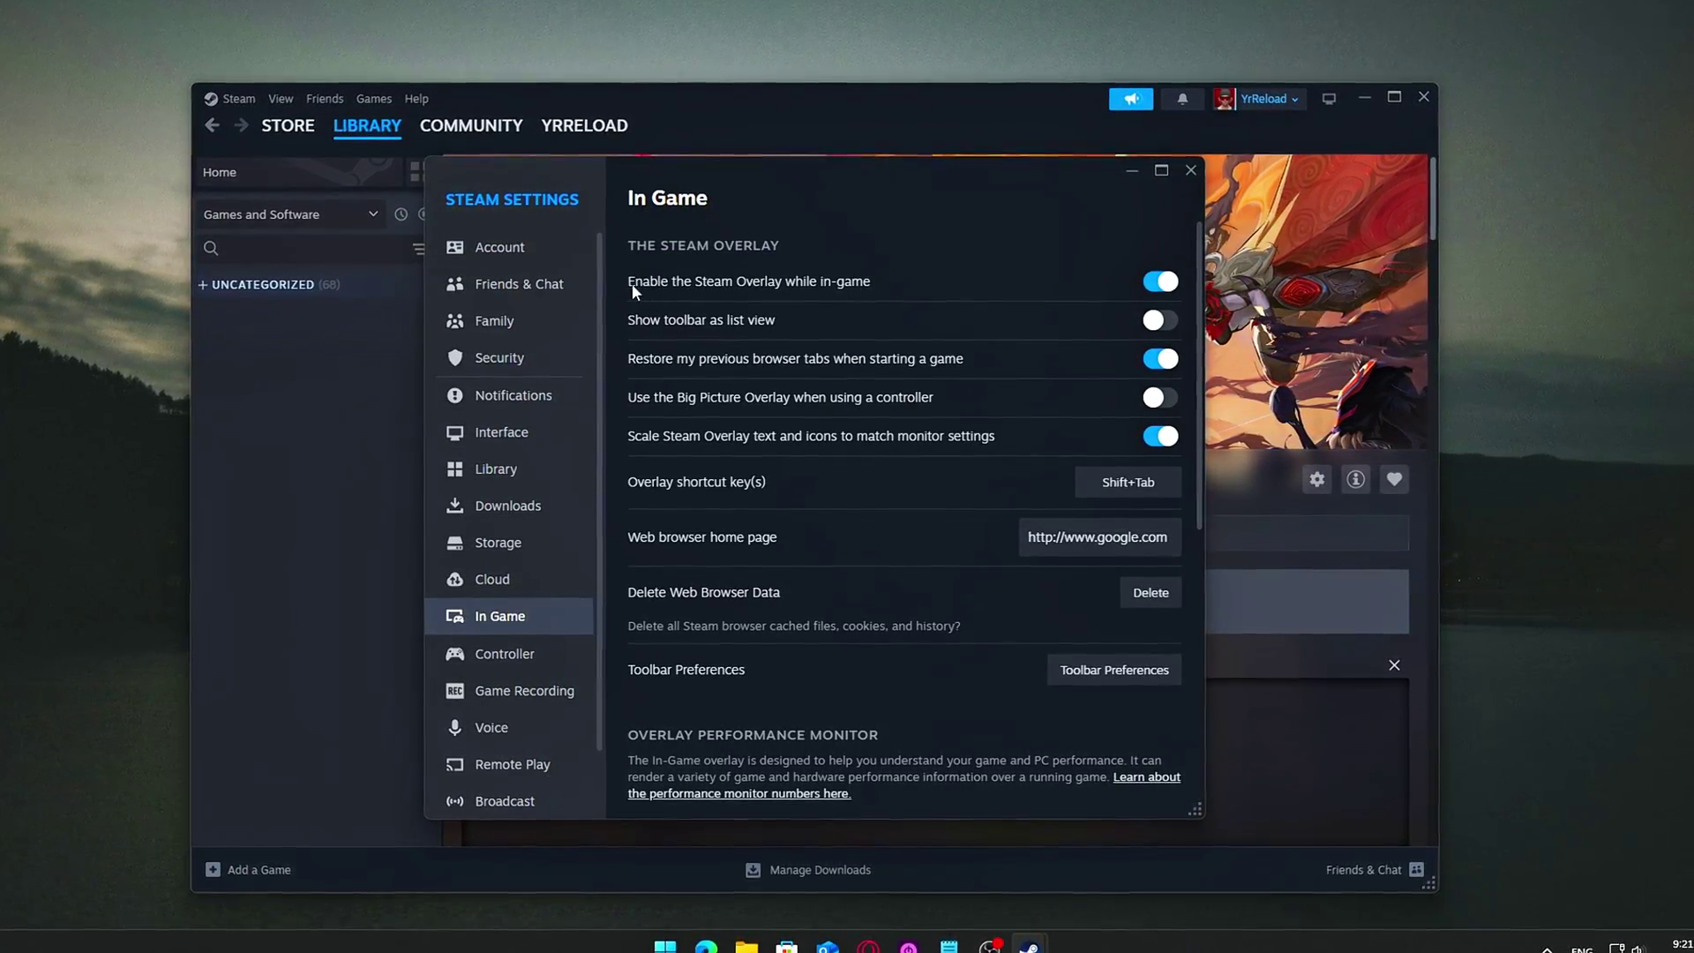
click(1159, 281)
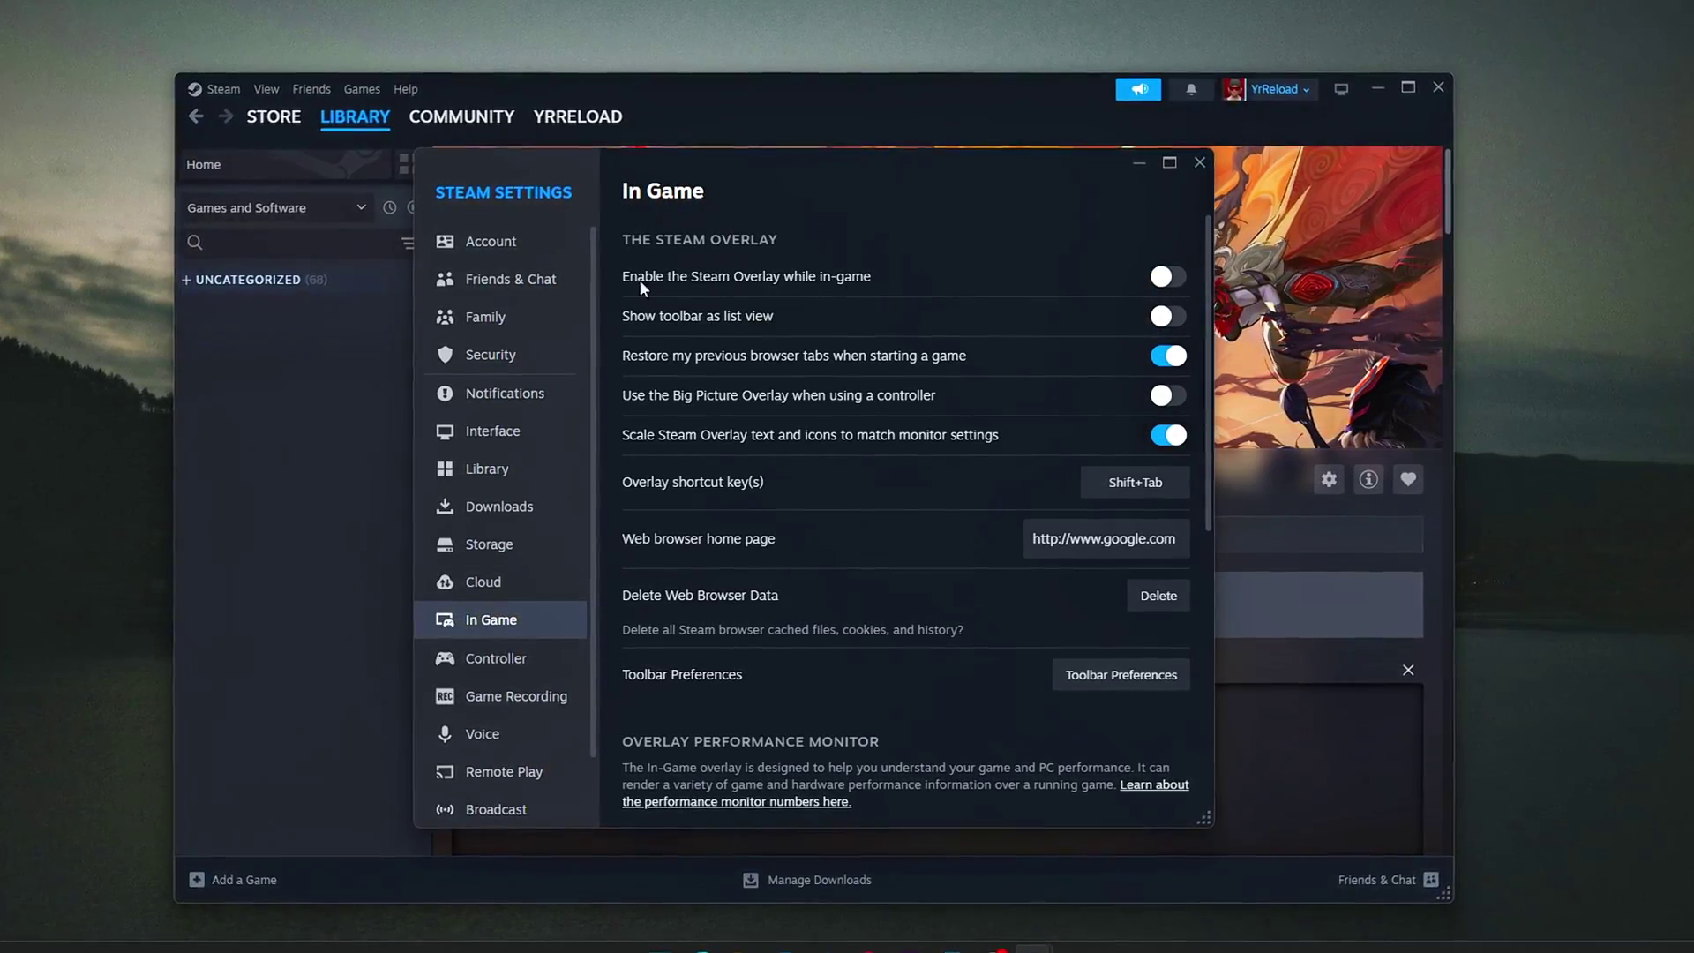
click(1164, 277)
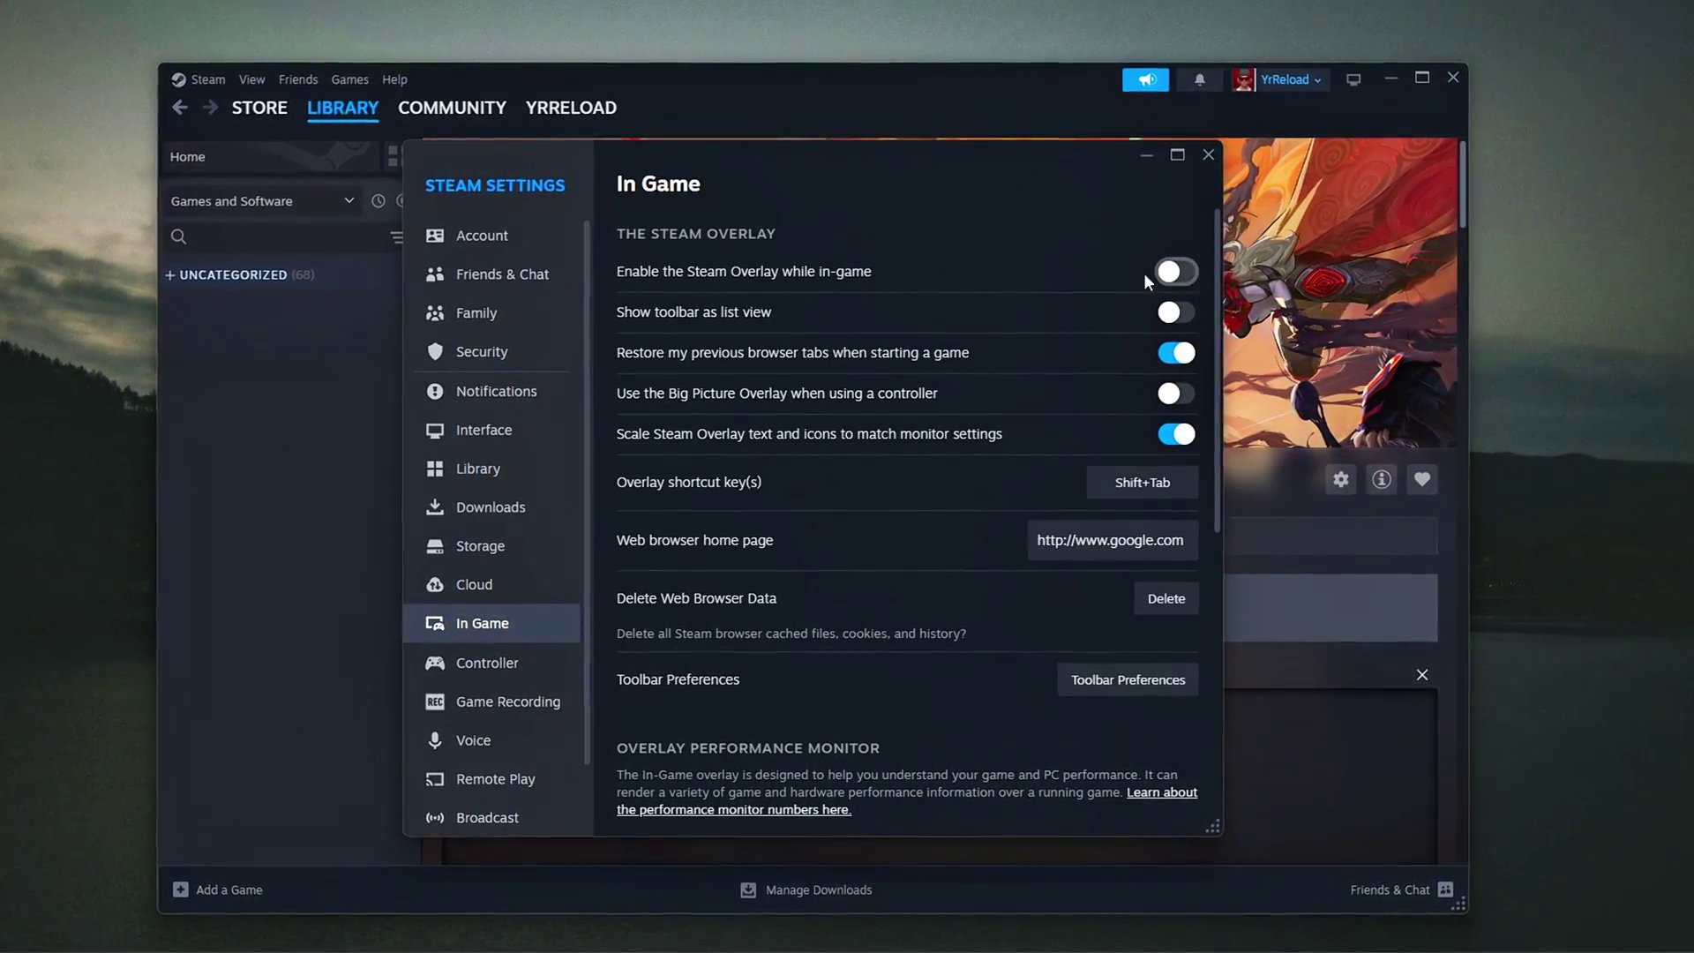
click(1220, 144)
Disable Enable the Steam Overlay in Marvel Rivals' properties.
click(1356, 480)
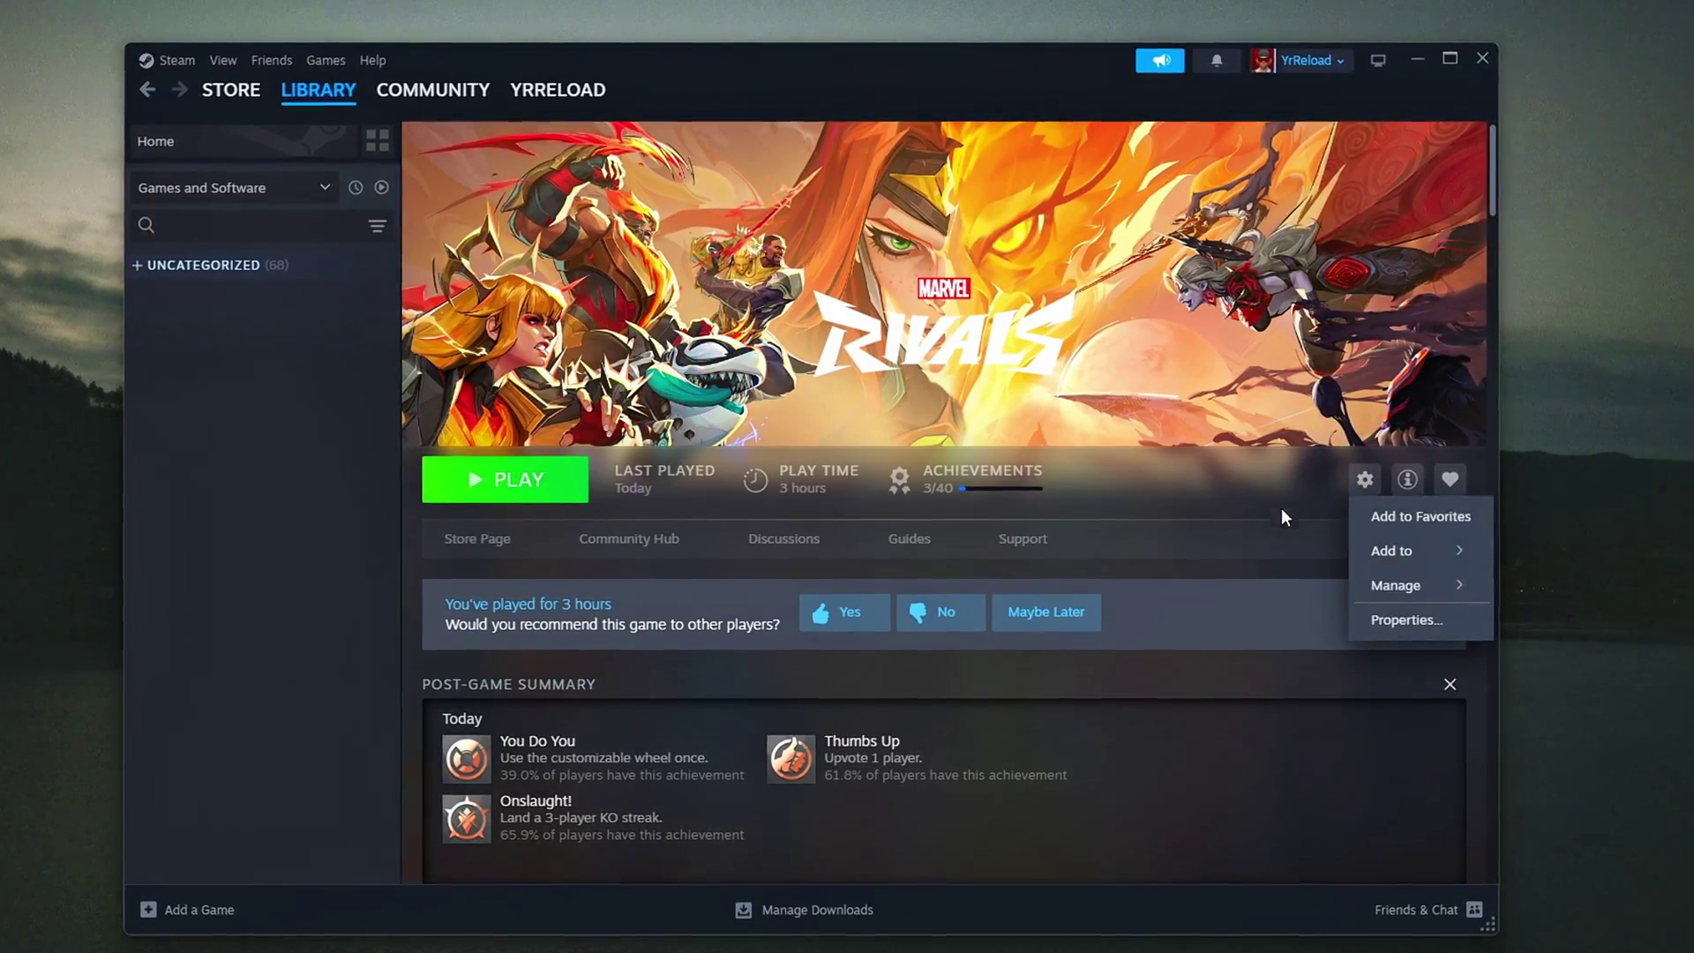
click(1384, 621)
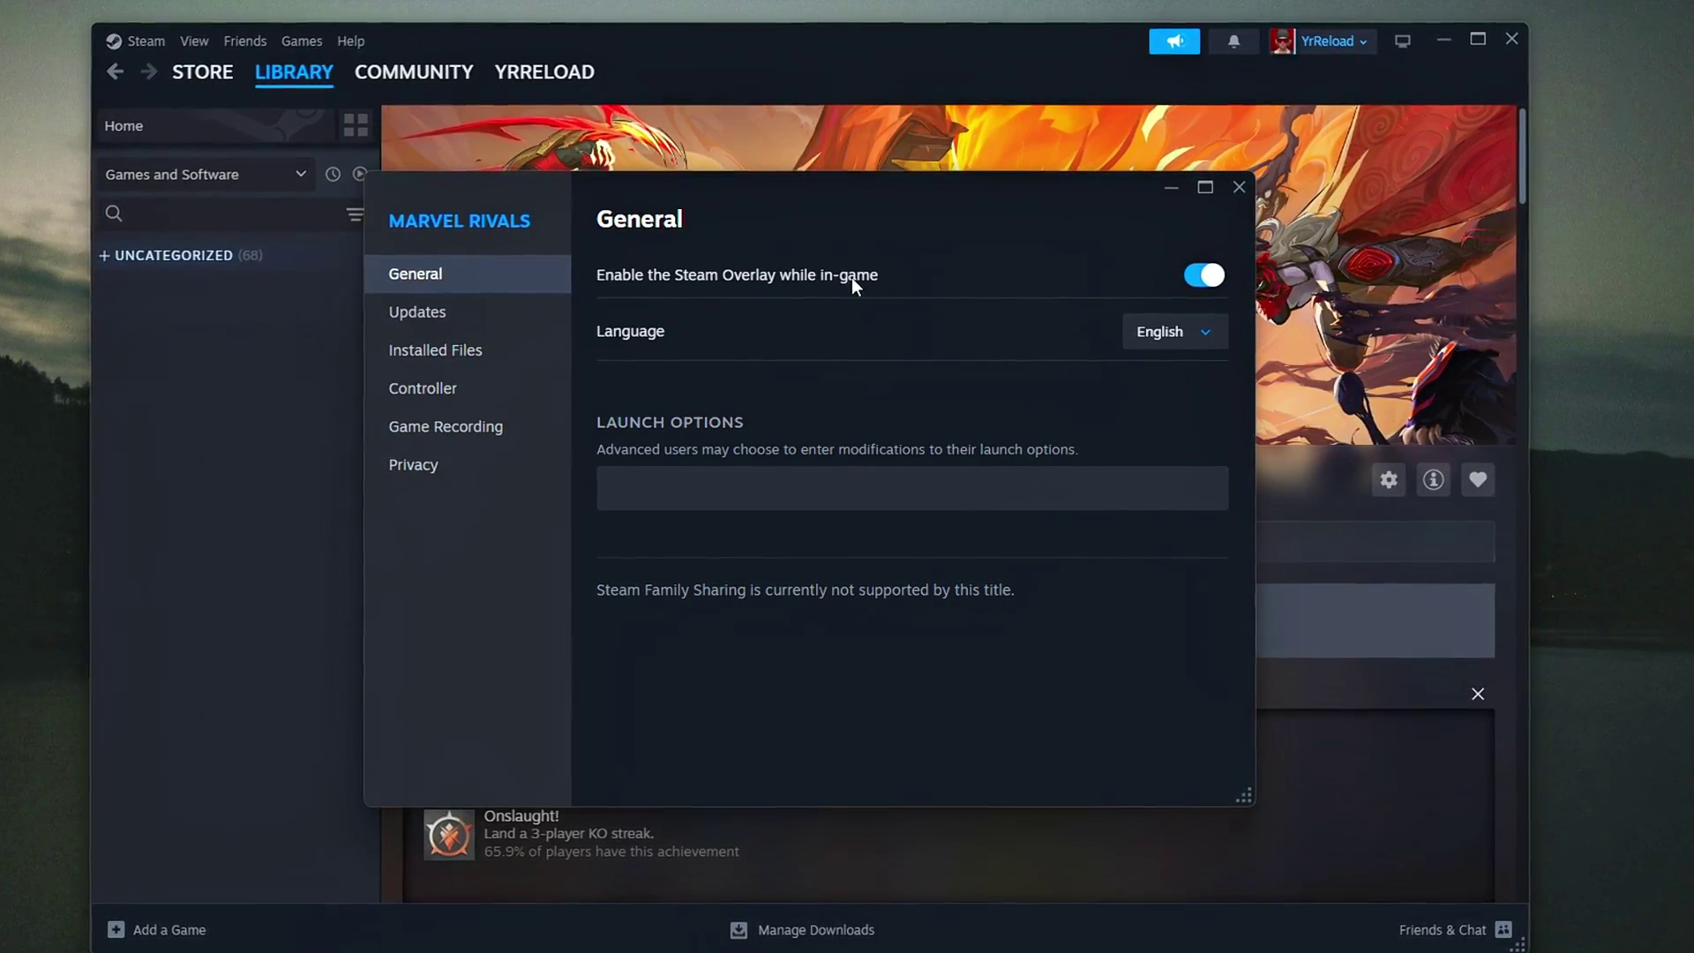
click(1217, 277)
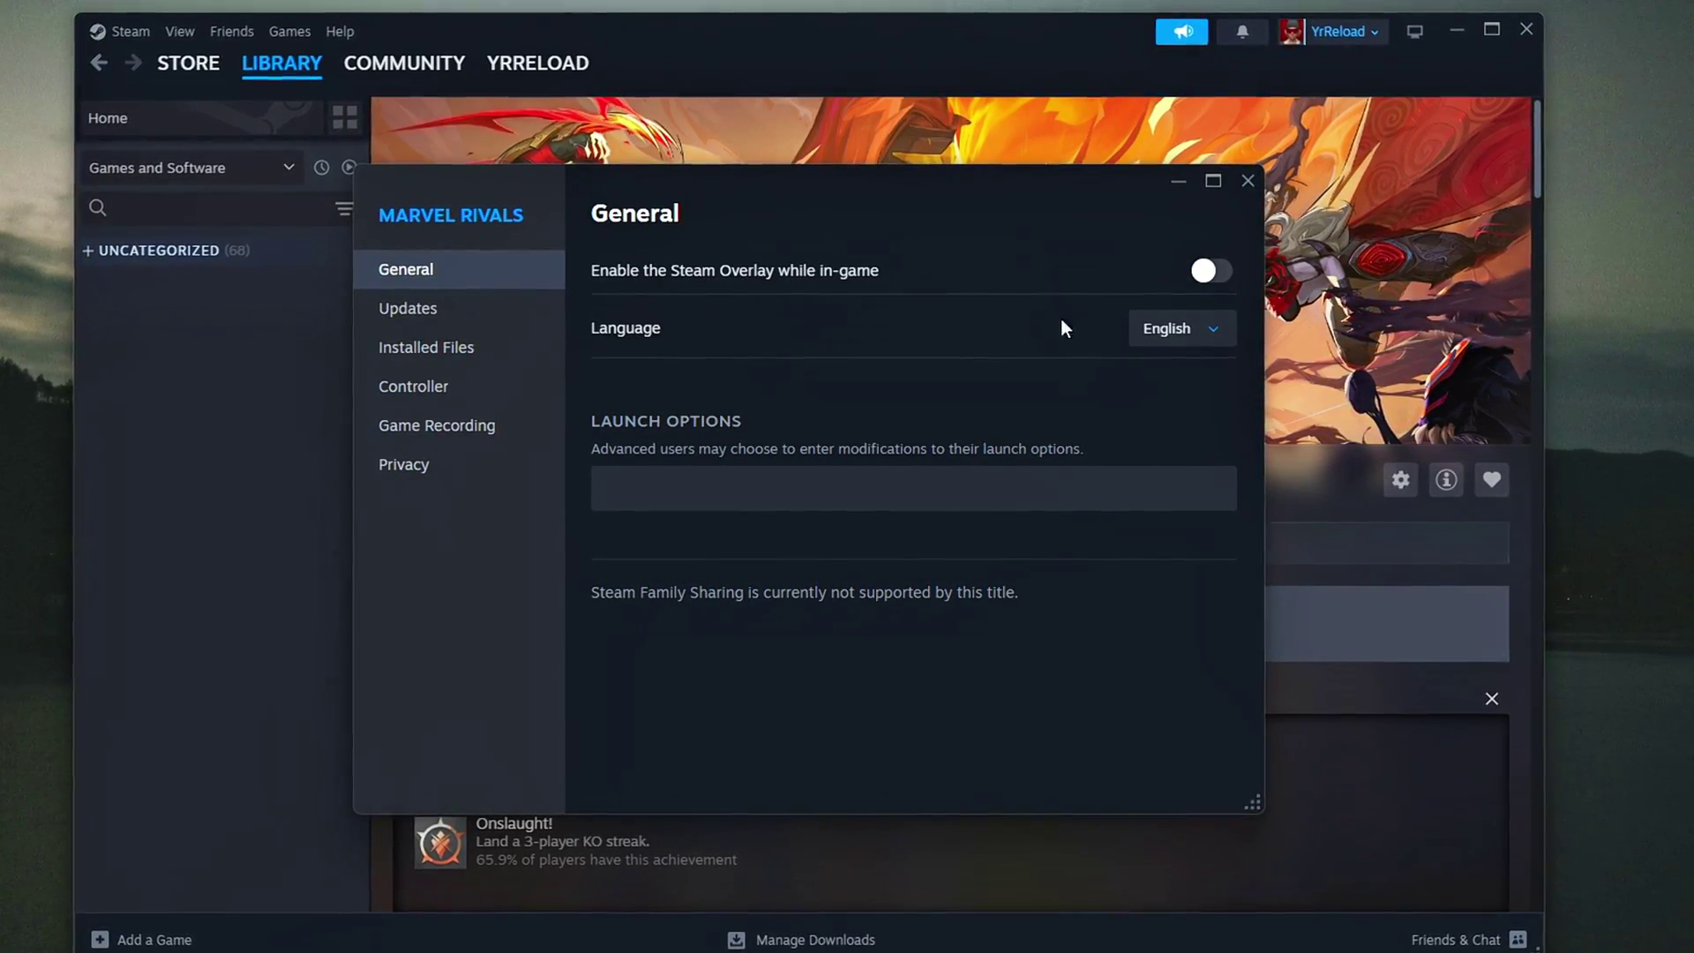
click(1250, 180)
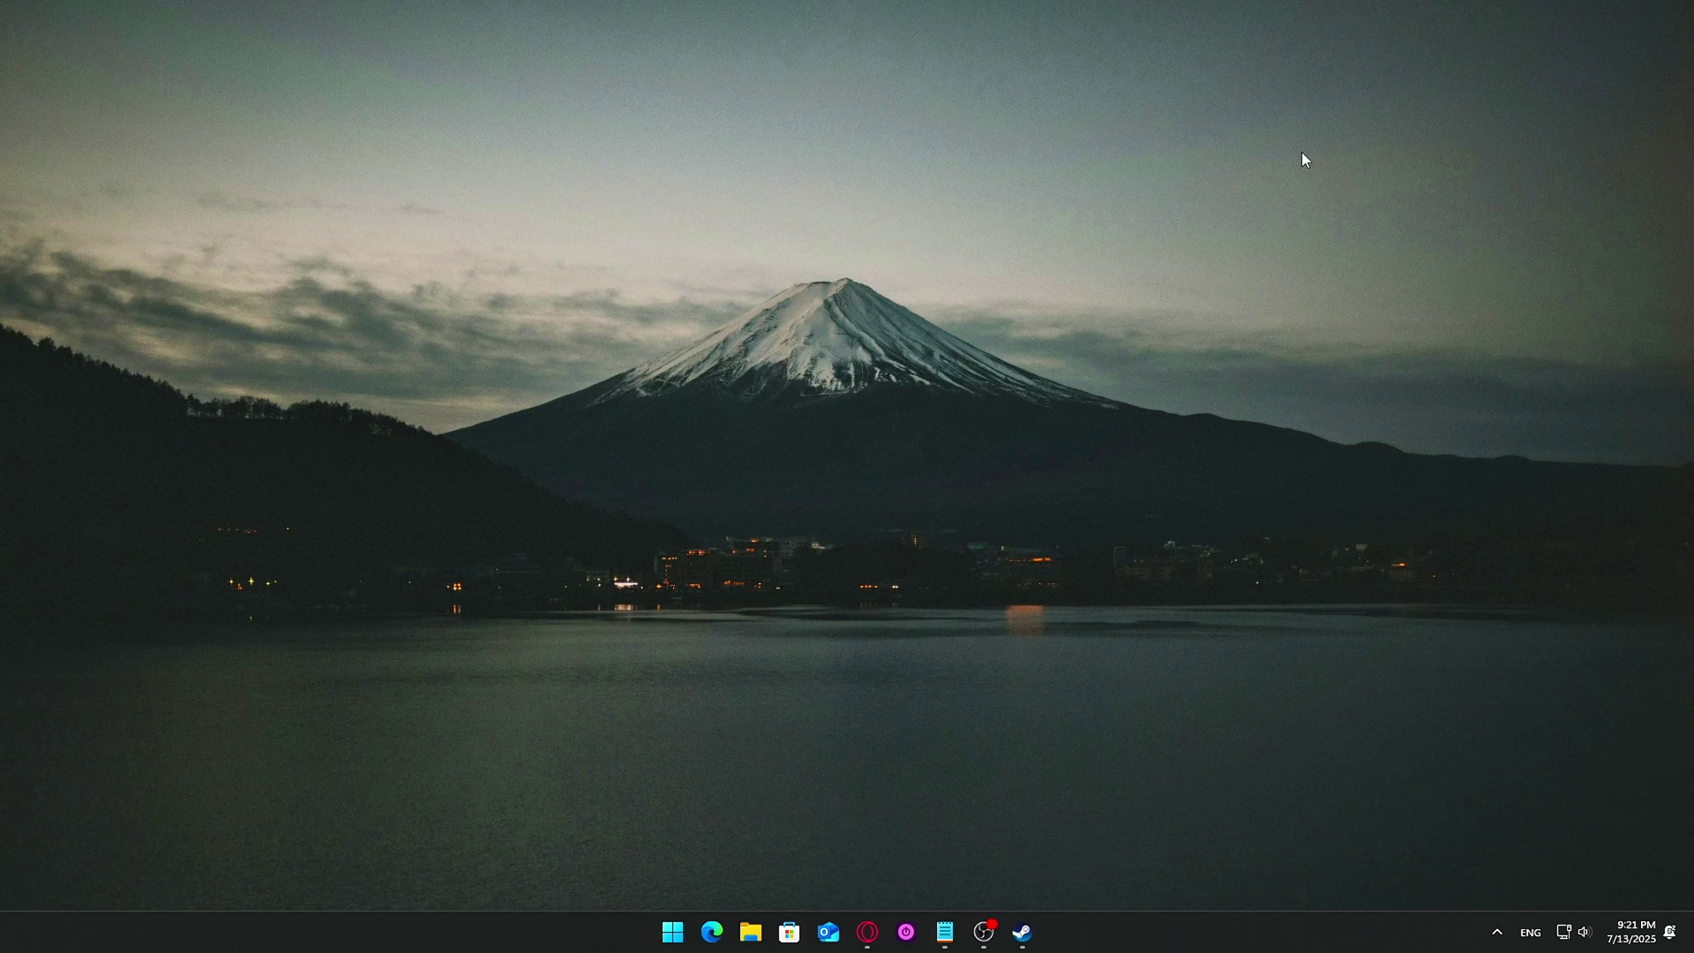
Restore Steam, check the global overlay toggle under Settings > In Game, then close Settings.
click(1021, 932)
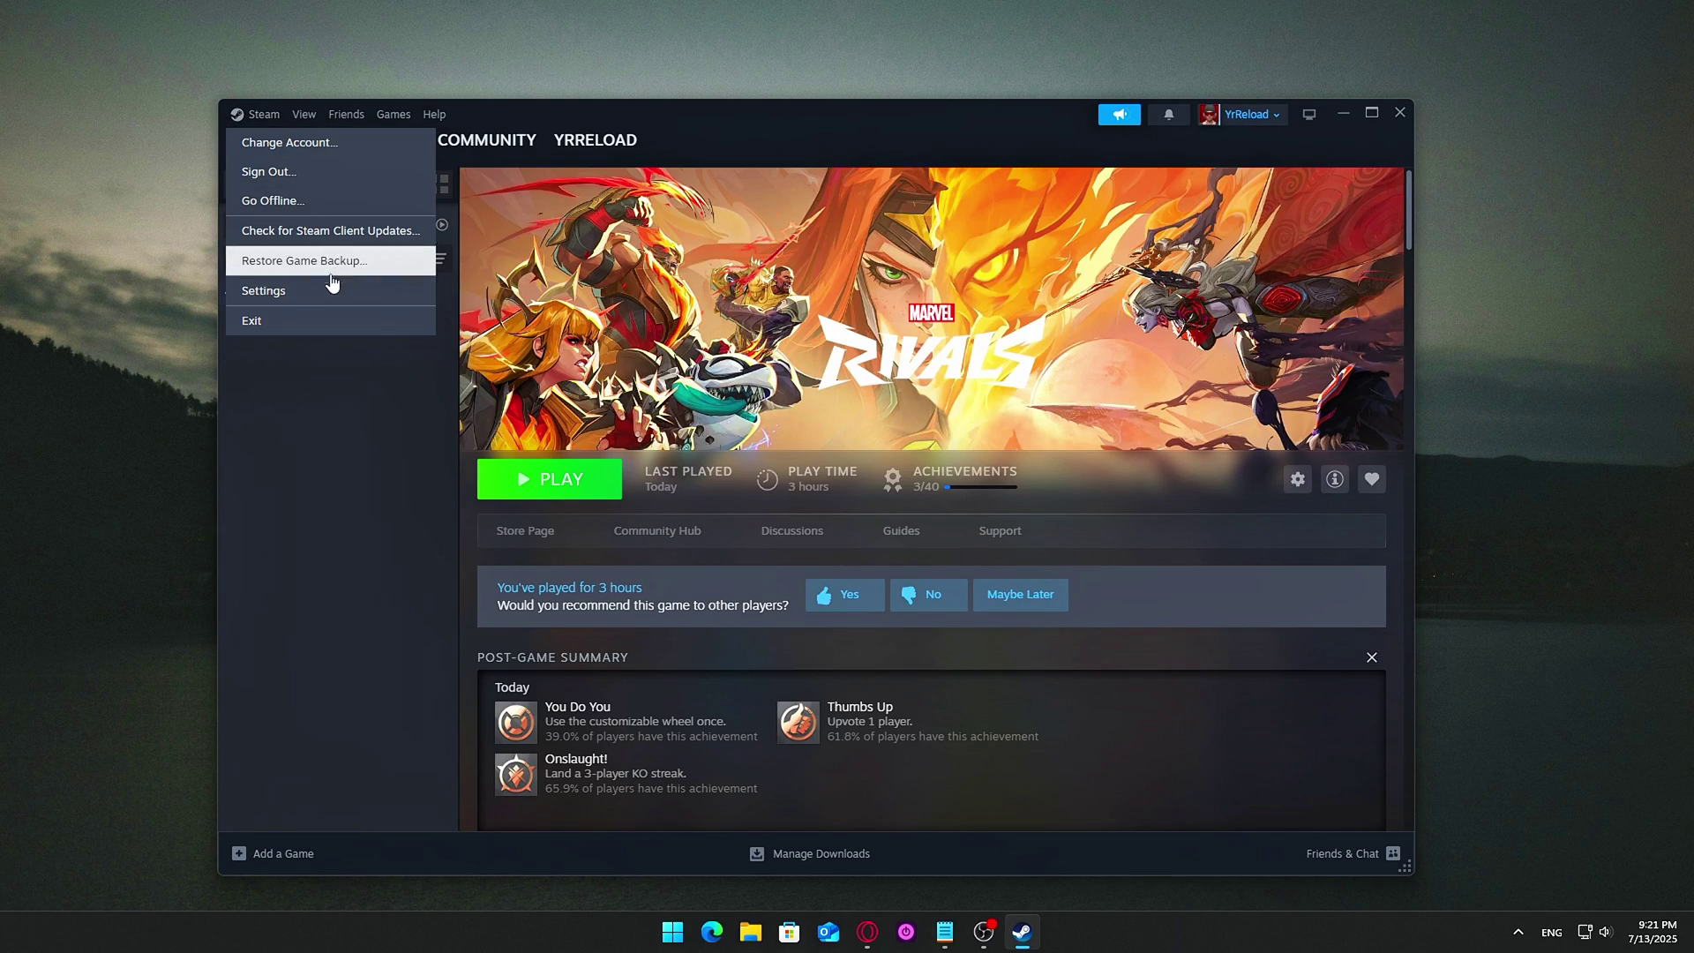
click(323, 300)
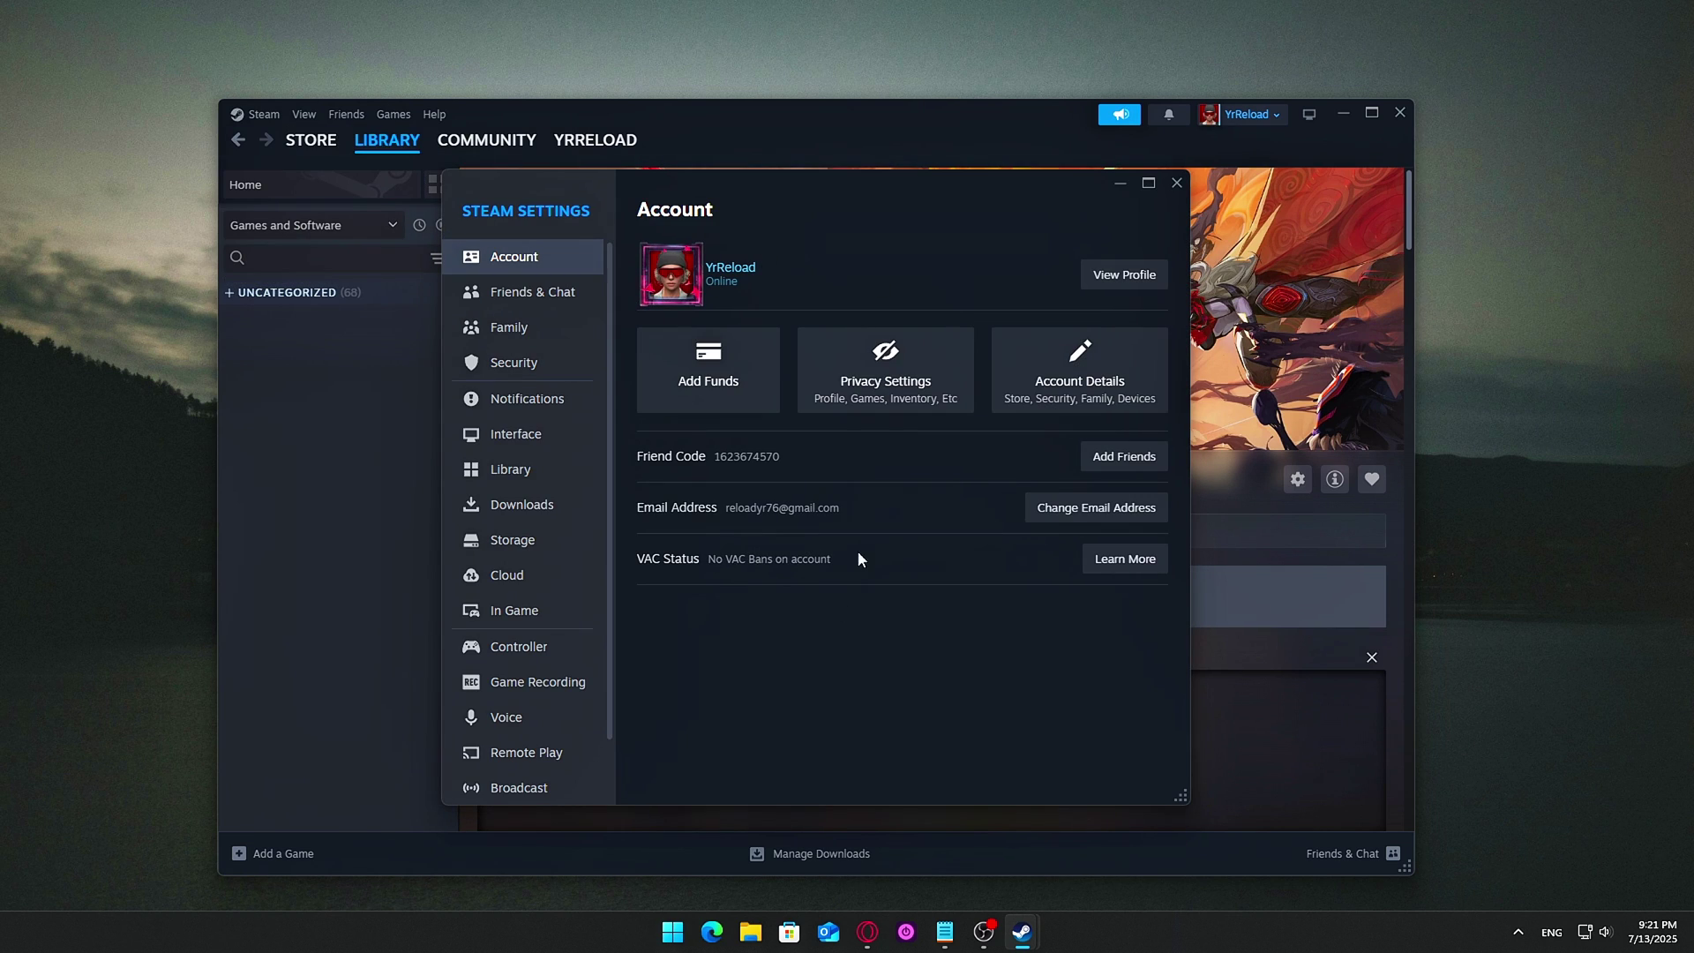
click(533, 623)
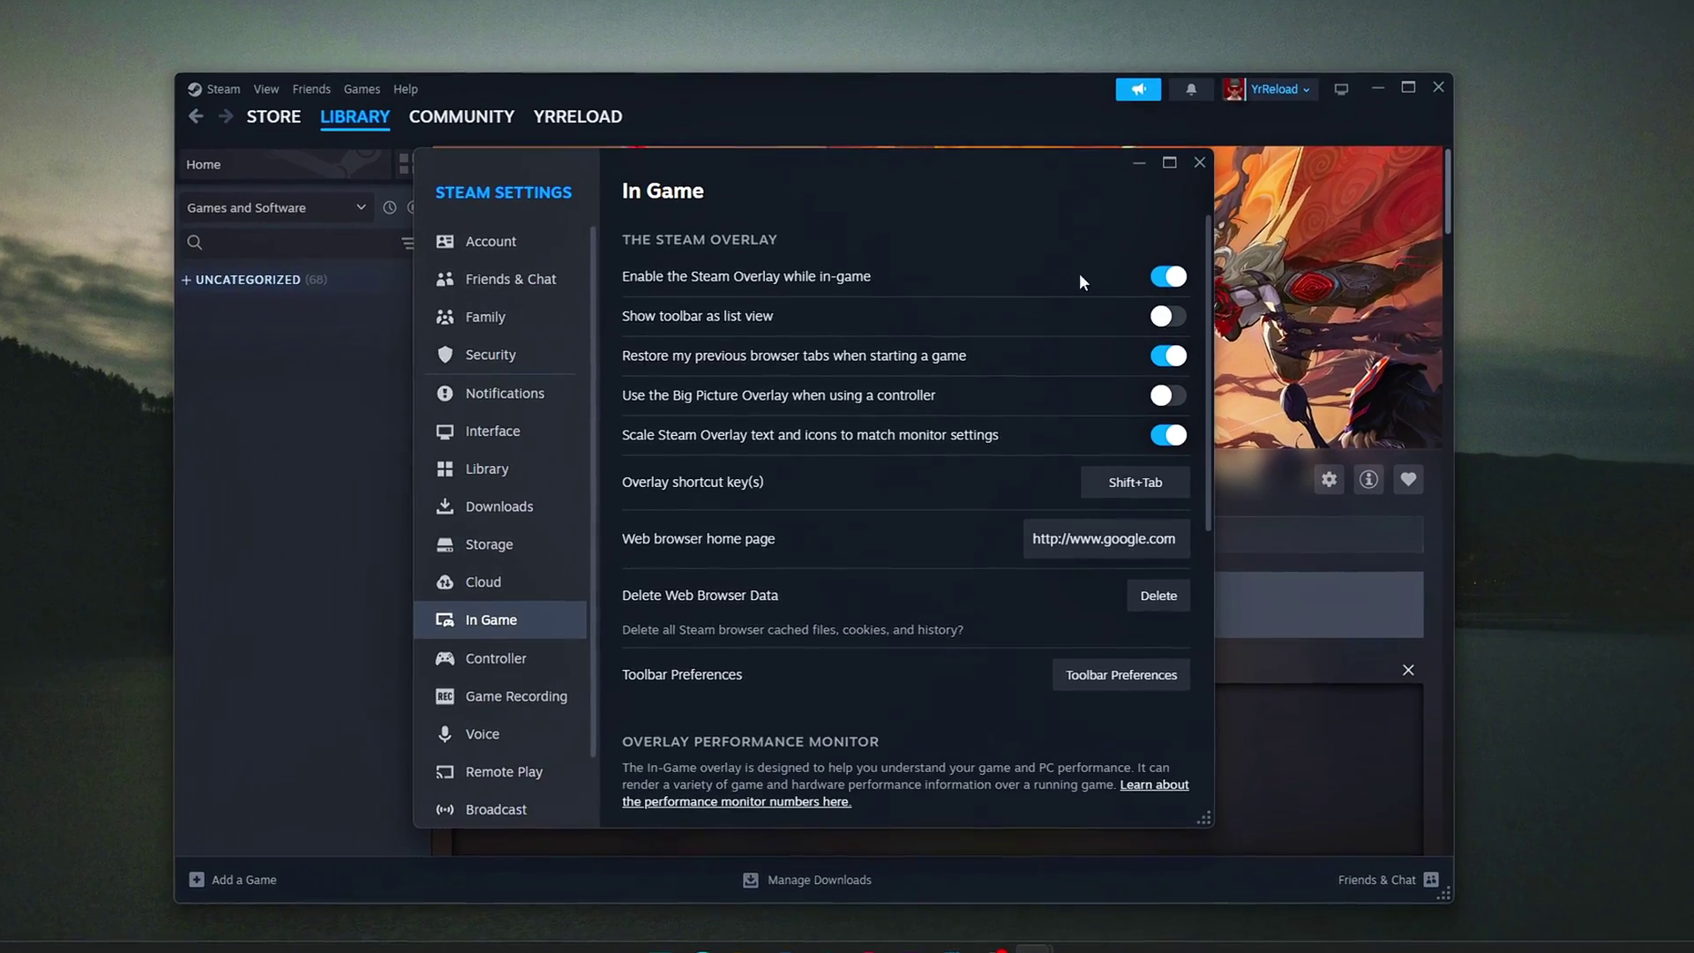
click(1169, 276)
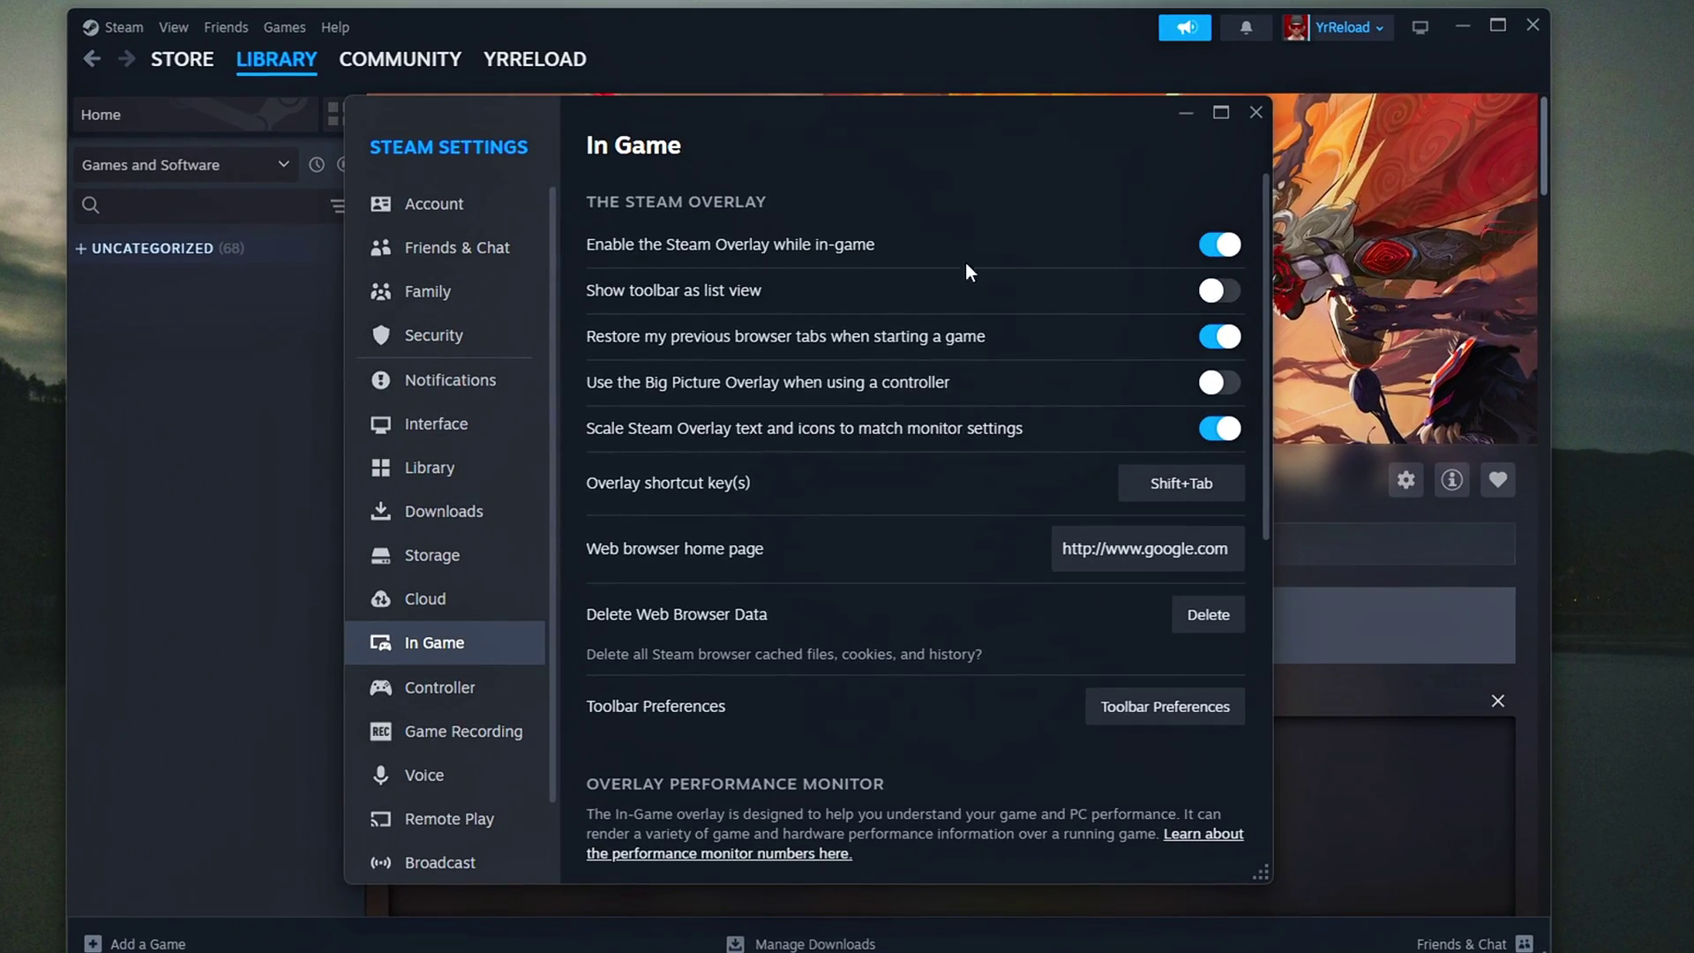
click(1256, 112)
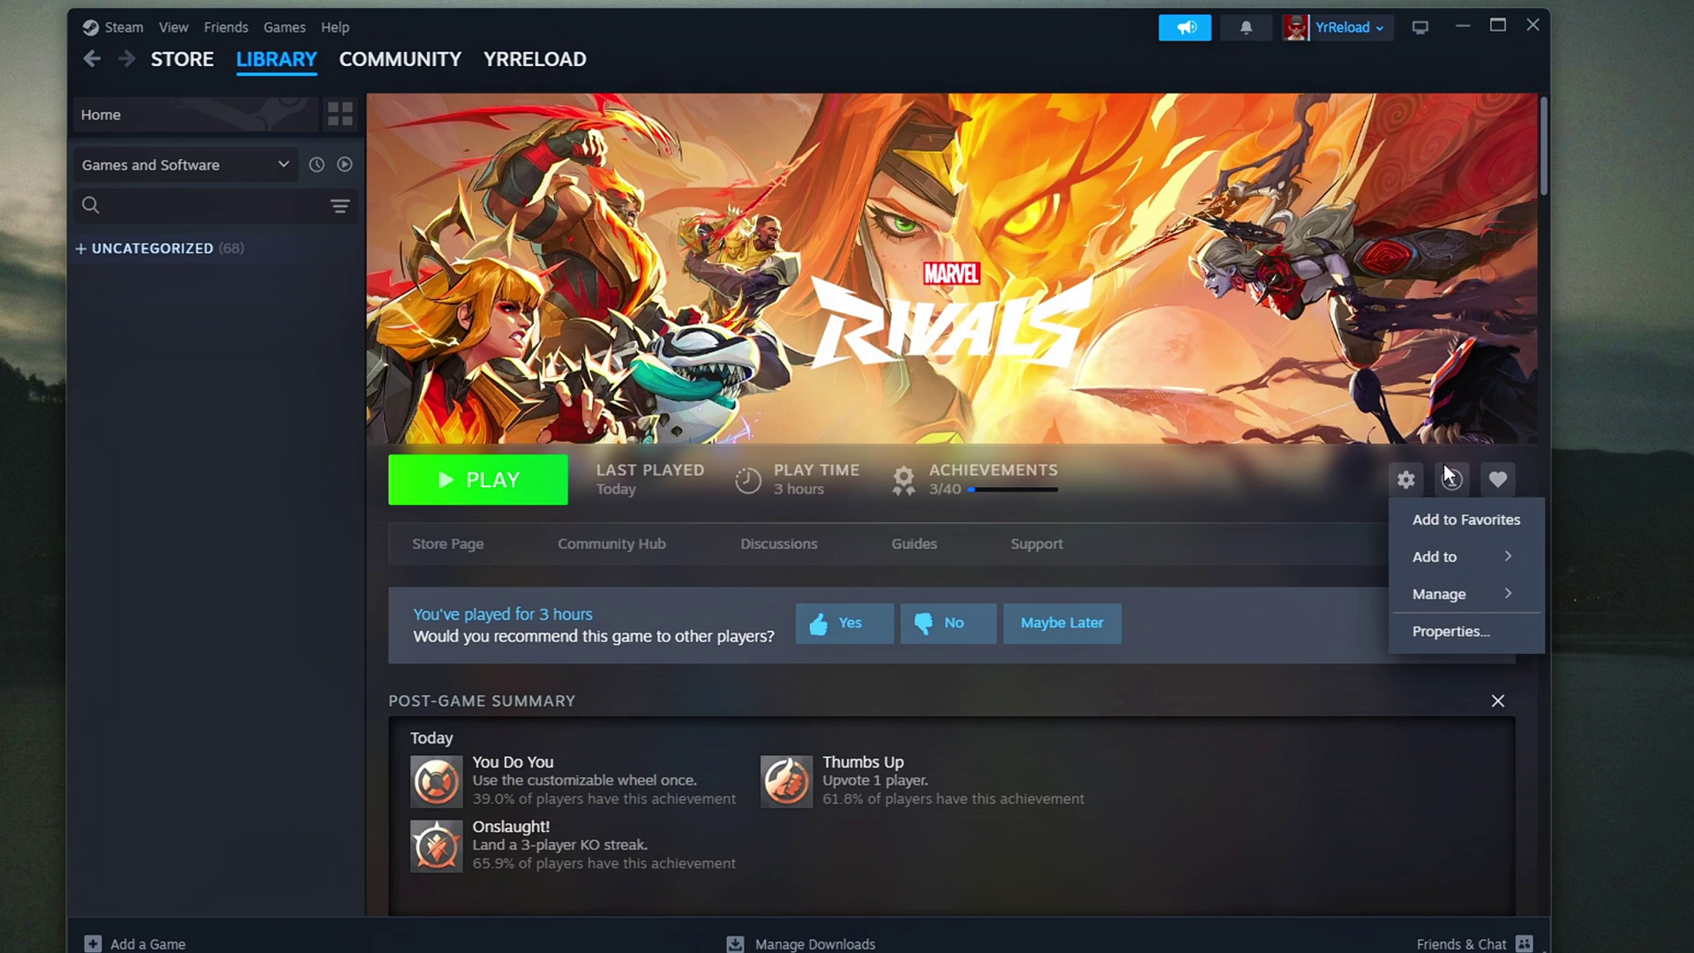
Check Marvel Rivals' properties to verify its overlay stays off.
click(1420, 630)
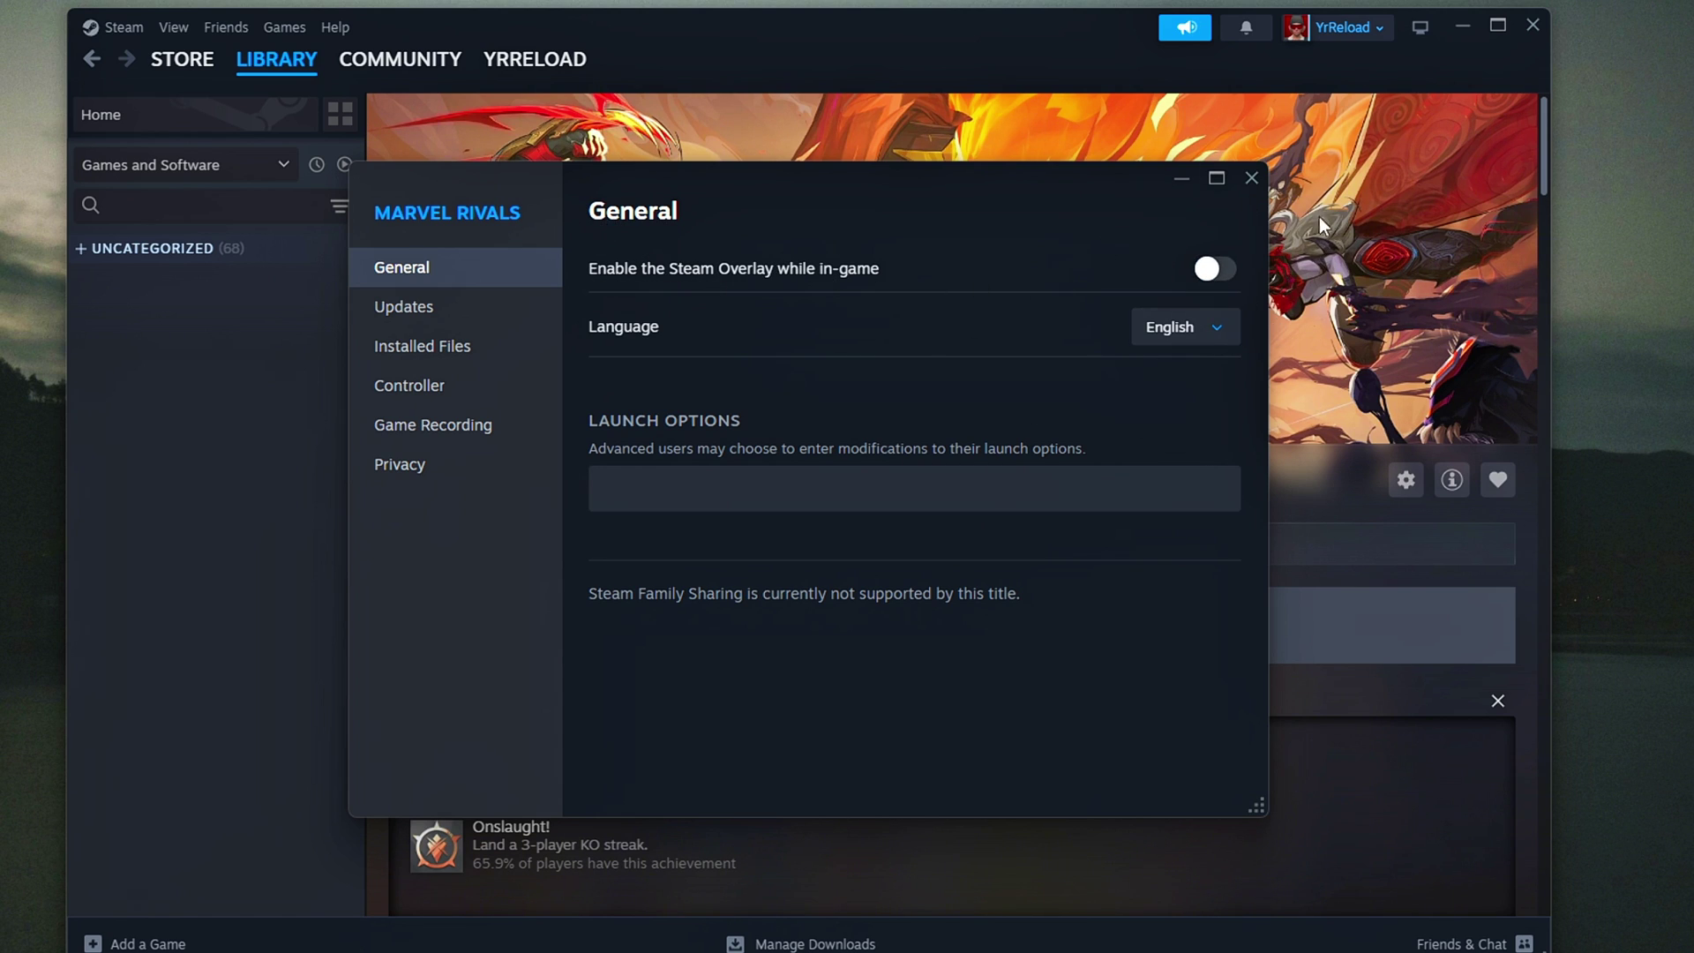
click(1253, 178)
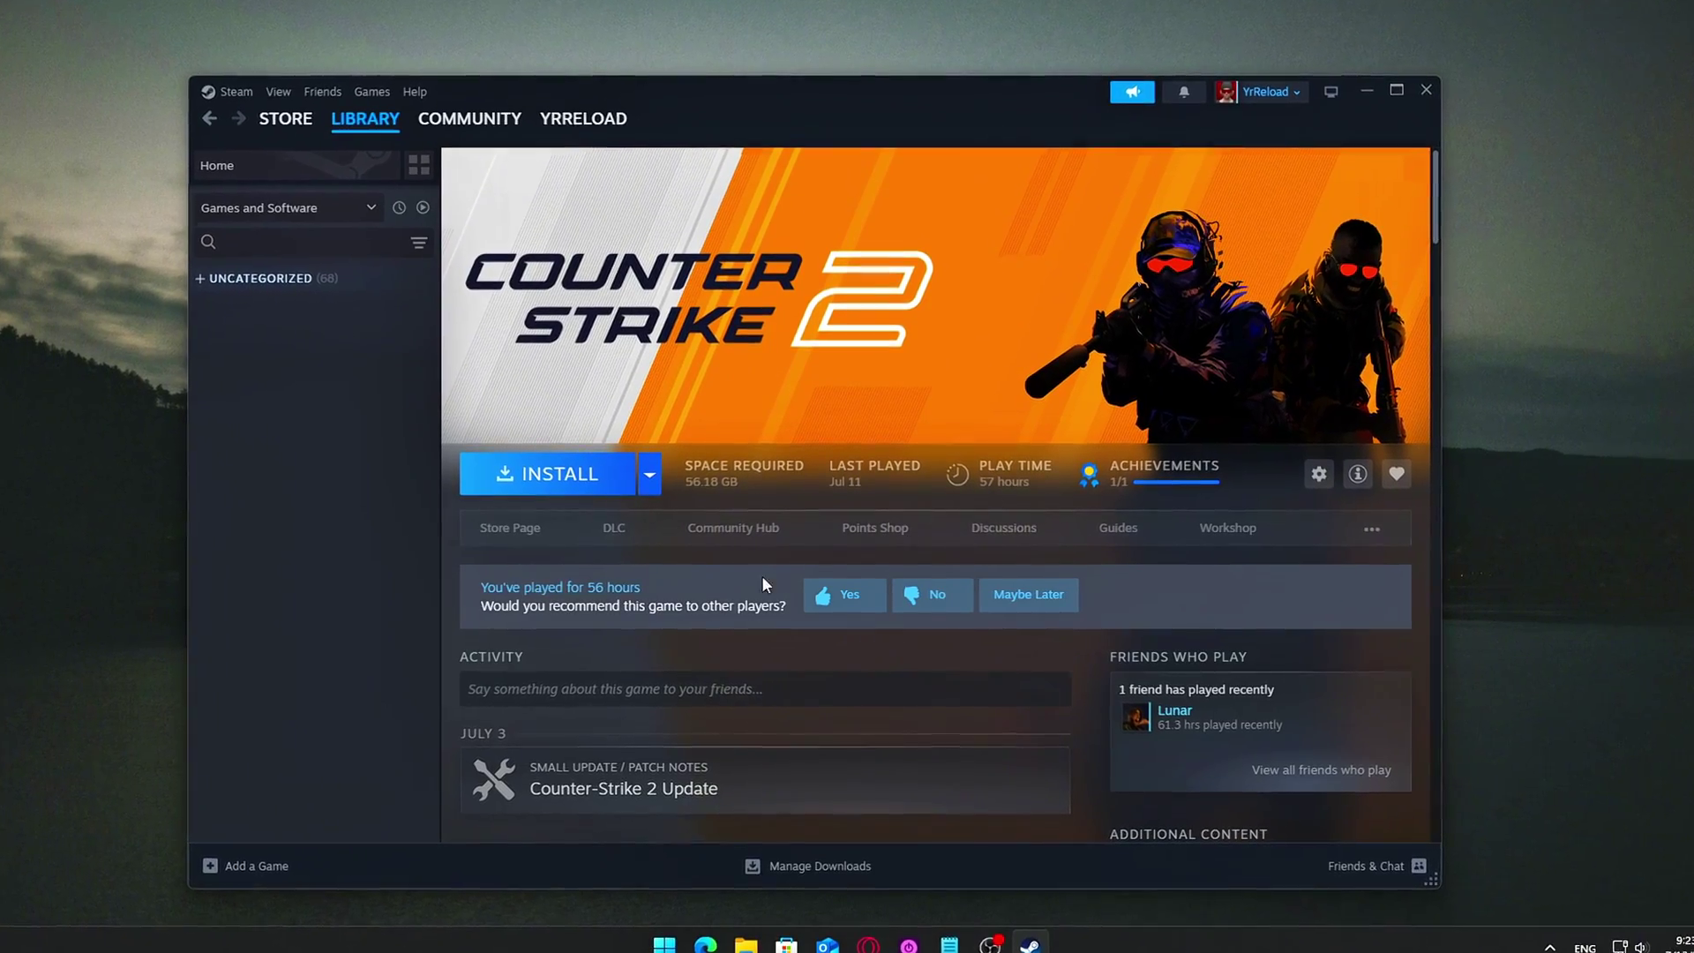
Replace Counter-Strike 2's launch options by pasting '-novid -high -threads 8 +cl_forcepreload 1'.
click(1329, 471)
click(1370, 599)
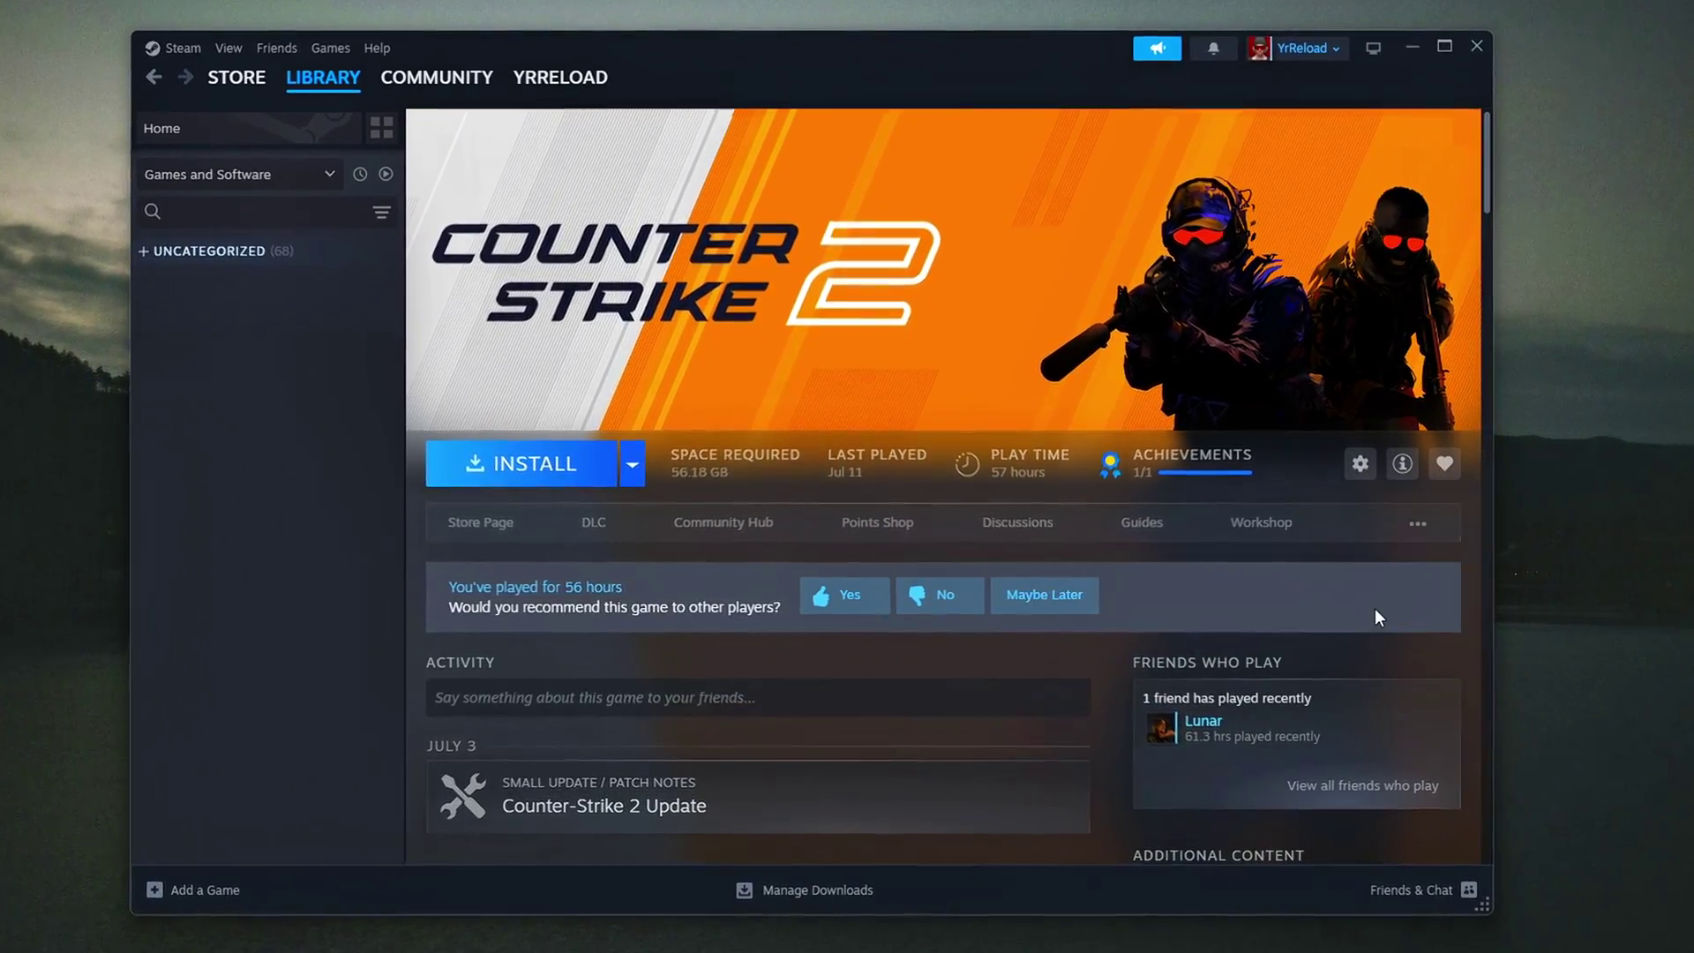
drag(962, 590, 818, 652)
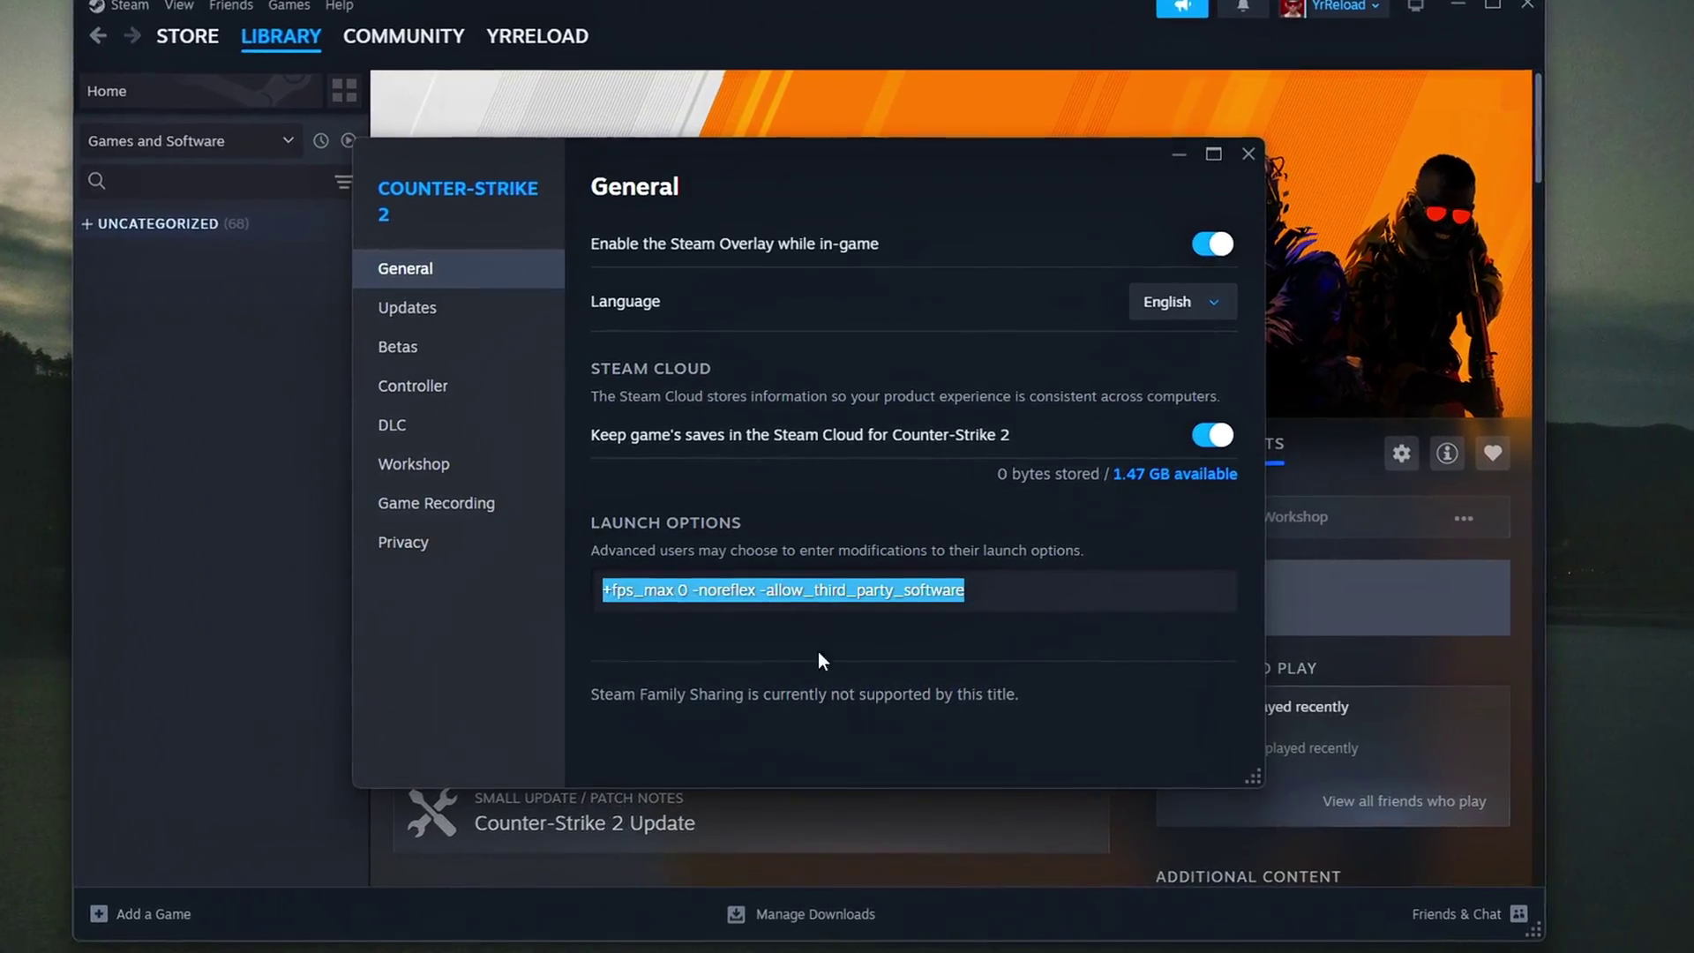
key(BackSpace)
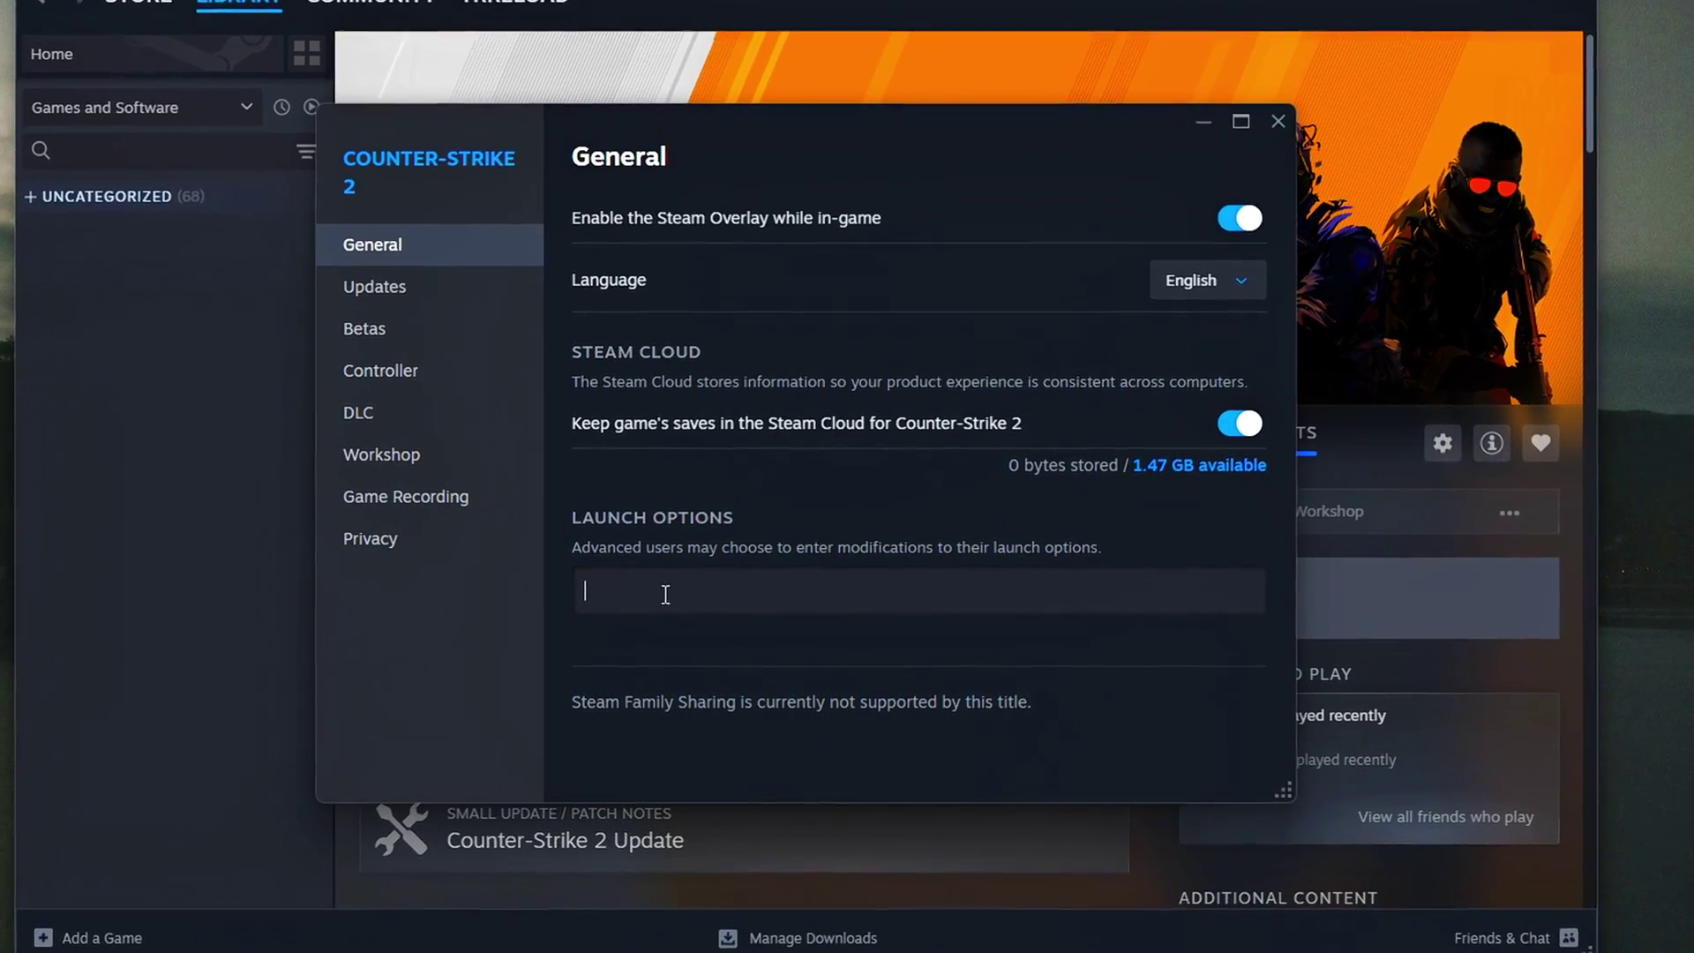
text(-novid -high -threads 8 +cl_forcepreload 1)
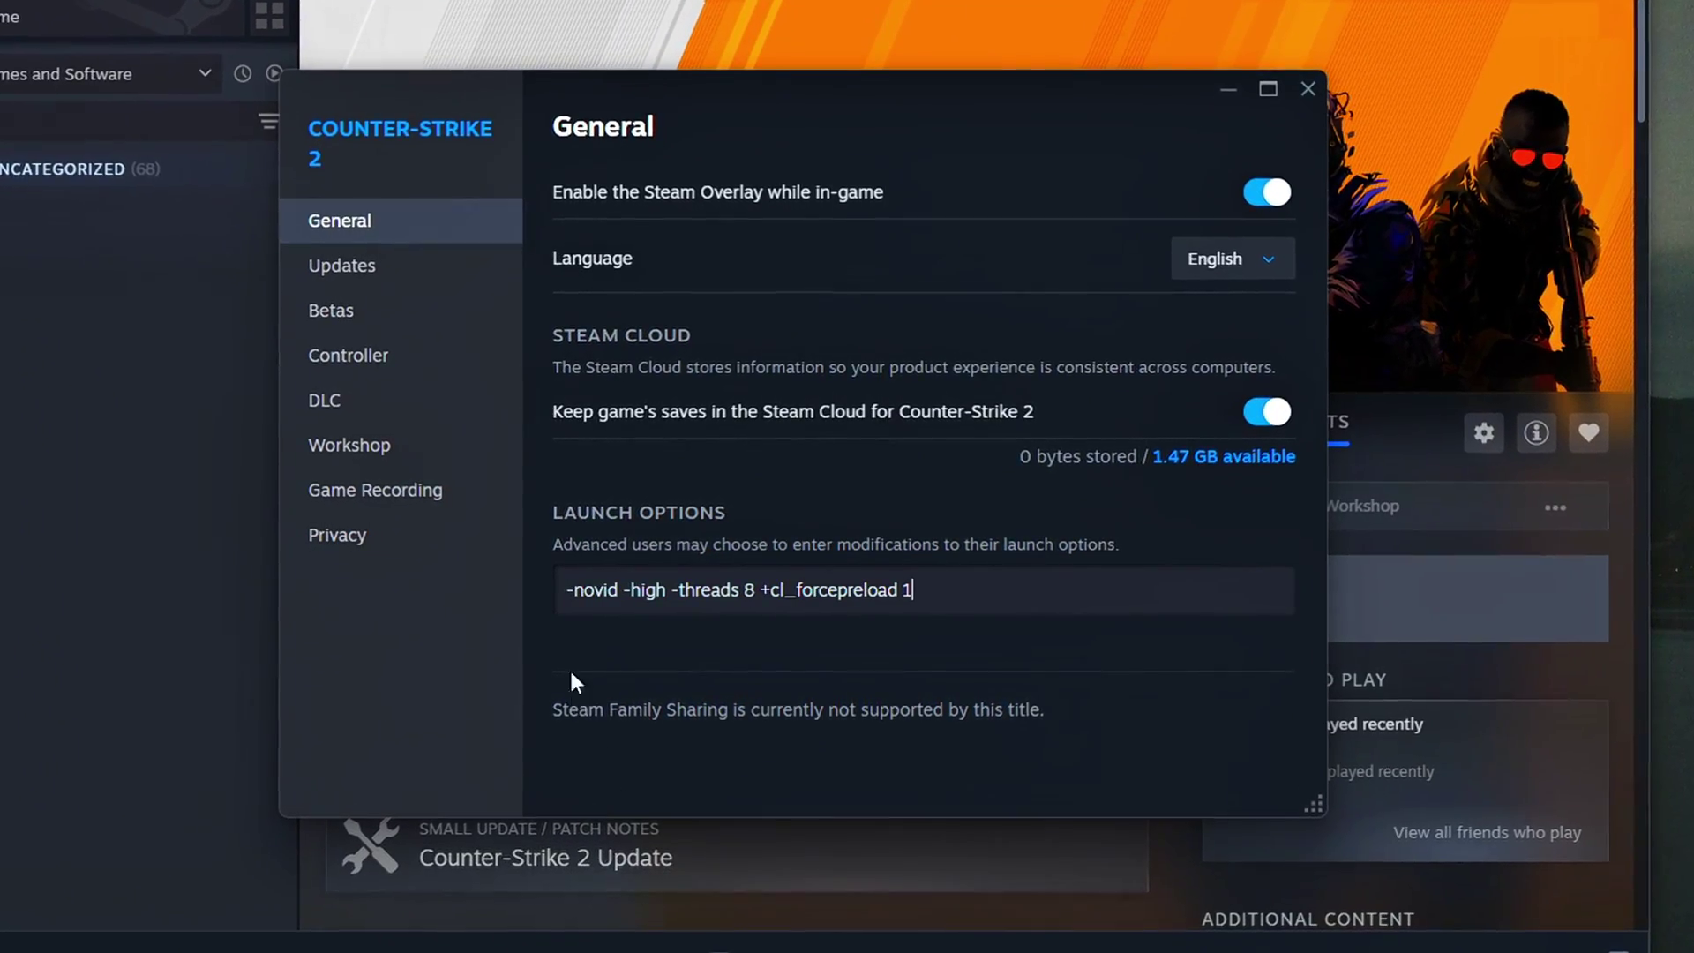
double_click(617, 593)
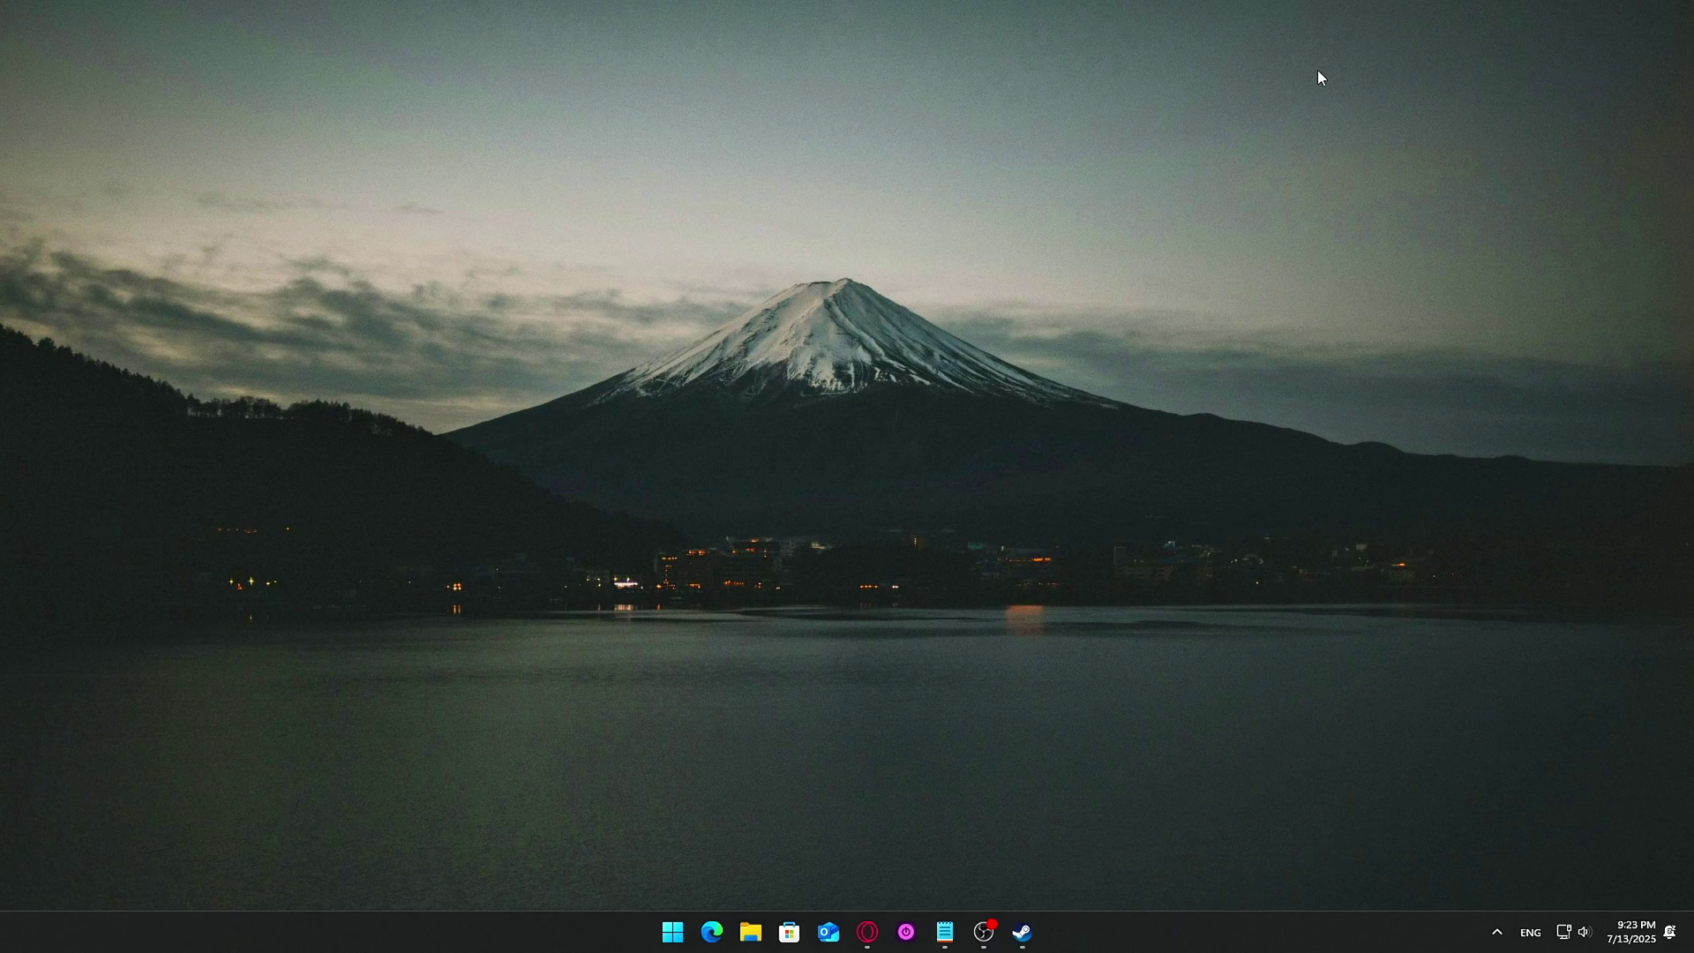
Retype Counter-Strike 2's launch options as '-novid -high -threads 8 +cl_forcepreload 1'.
click(1022, 932)
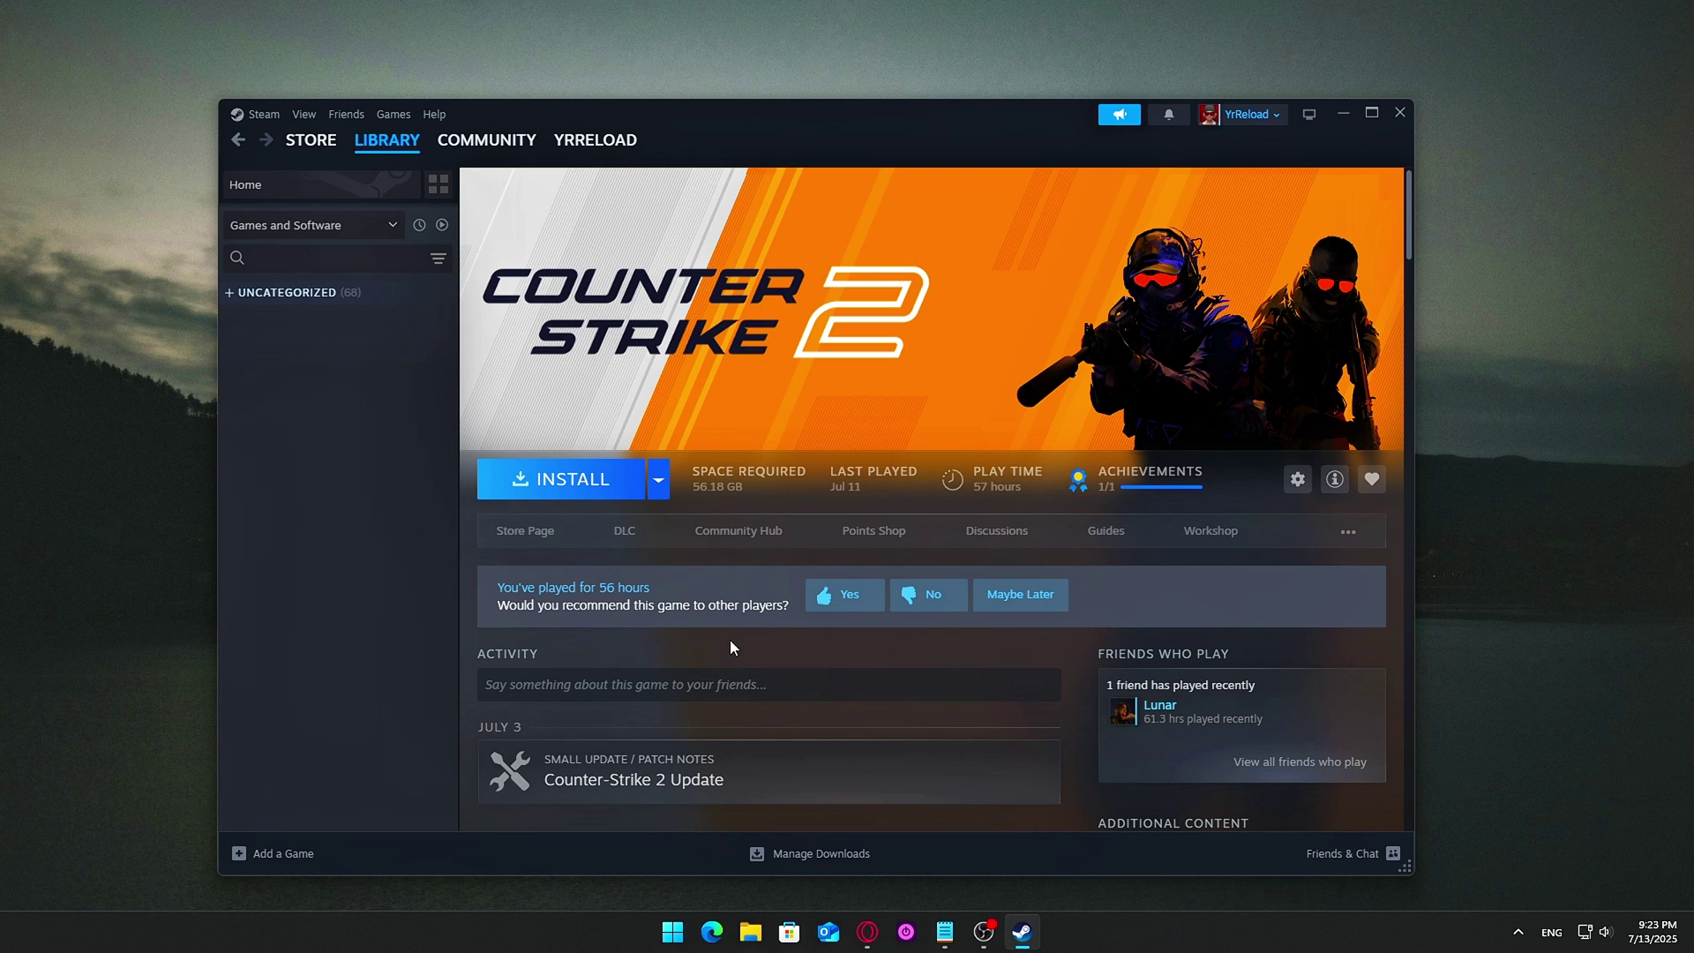
click(1298, 481)
click(1311, 604)
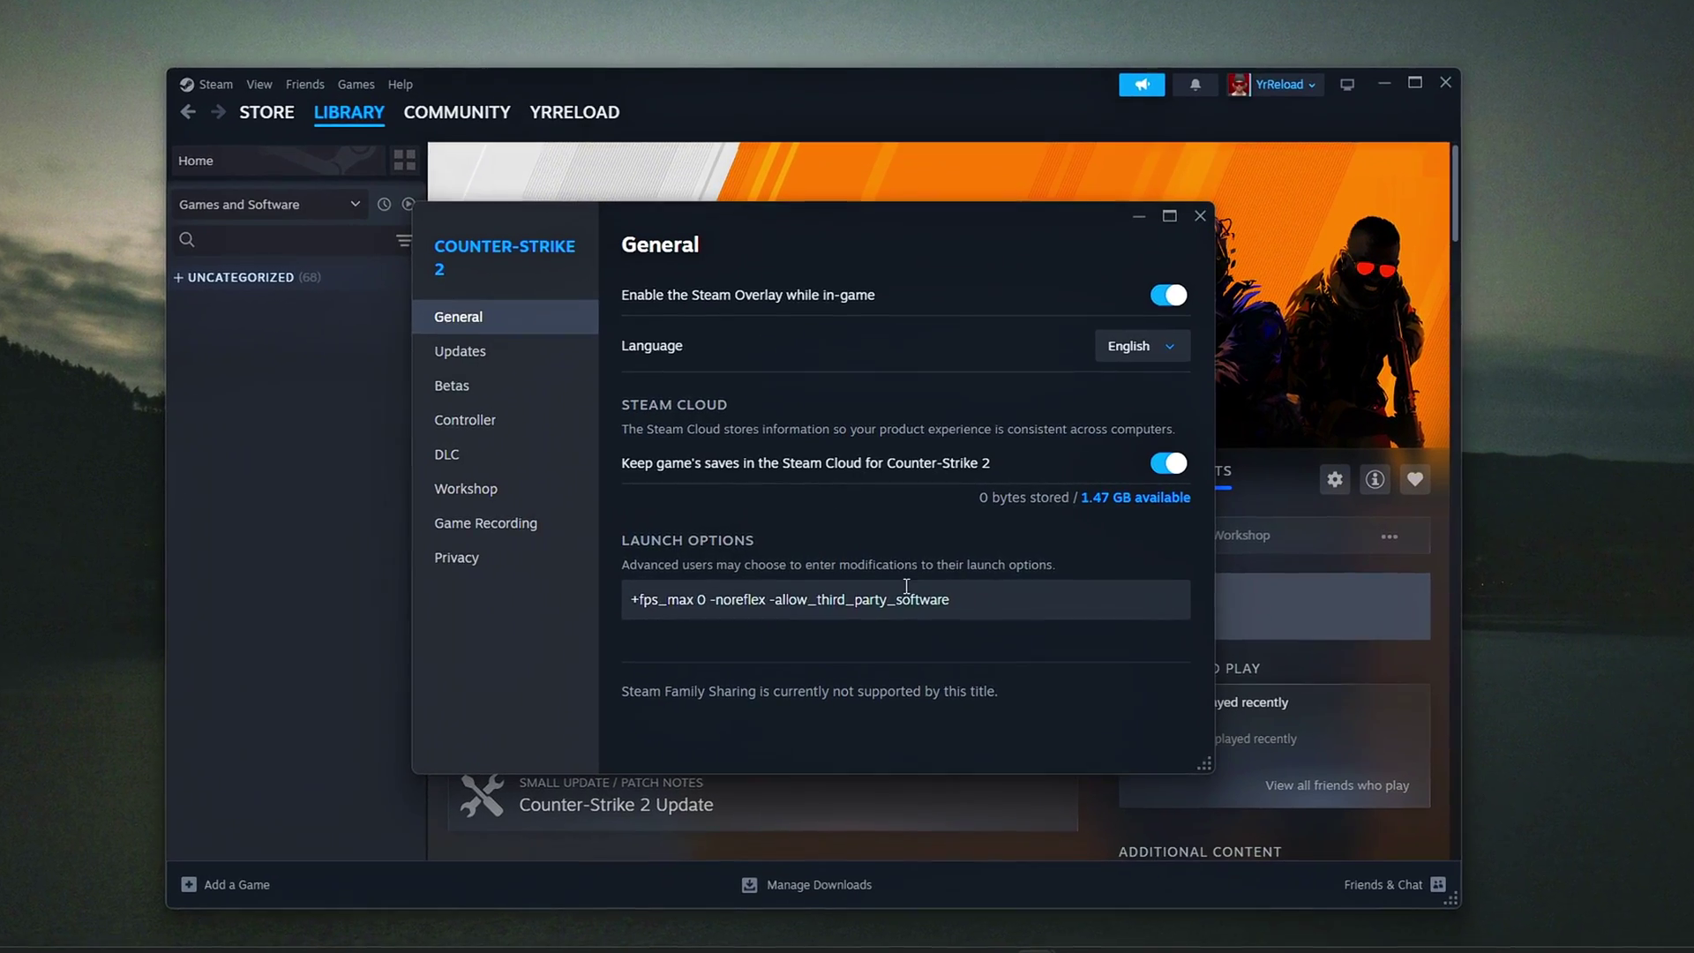
double_click(906, 586)
key(ctrl+a)
key(BackSpace)
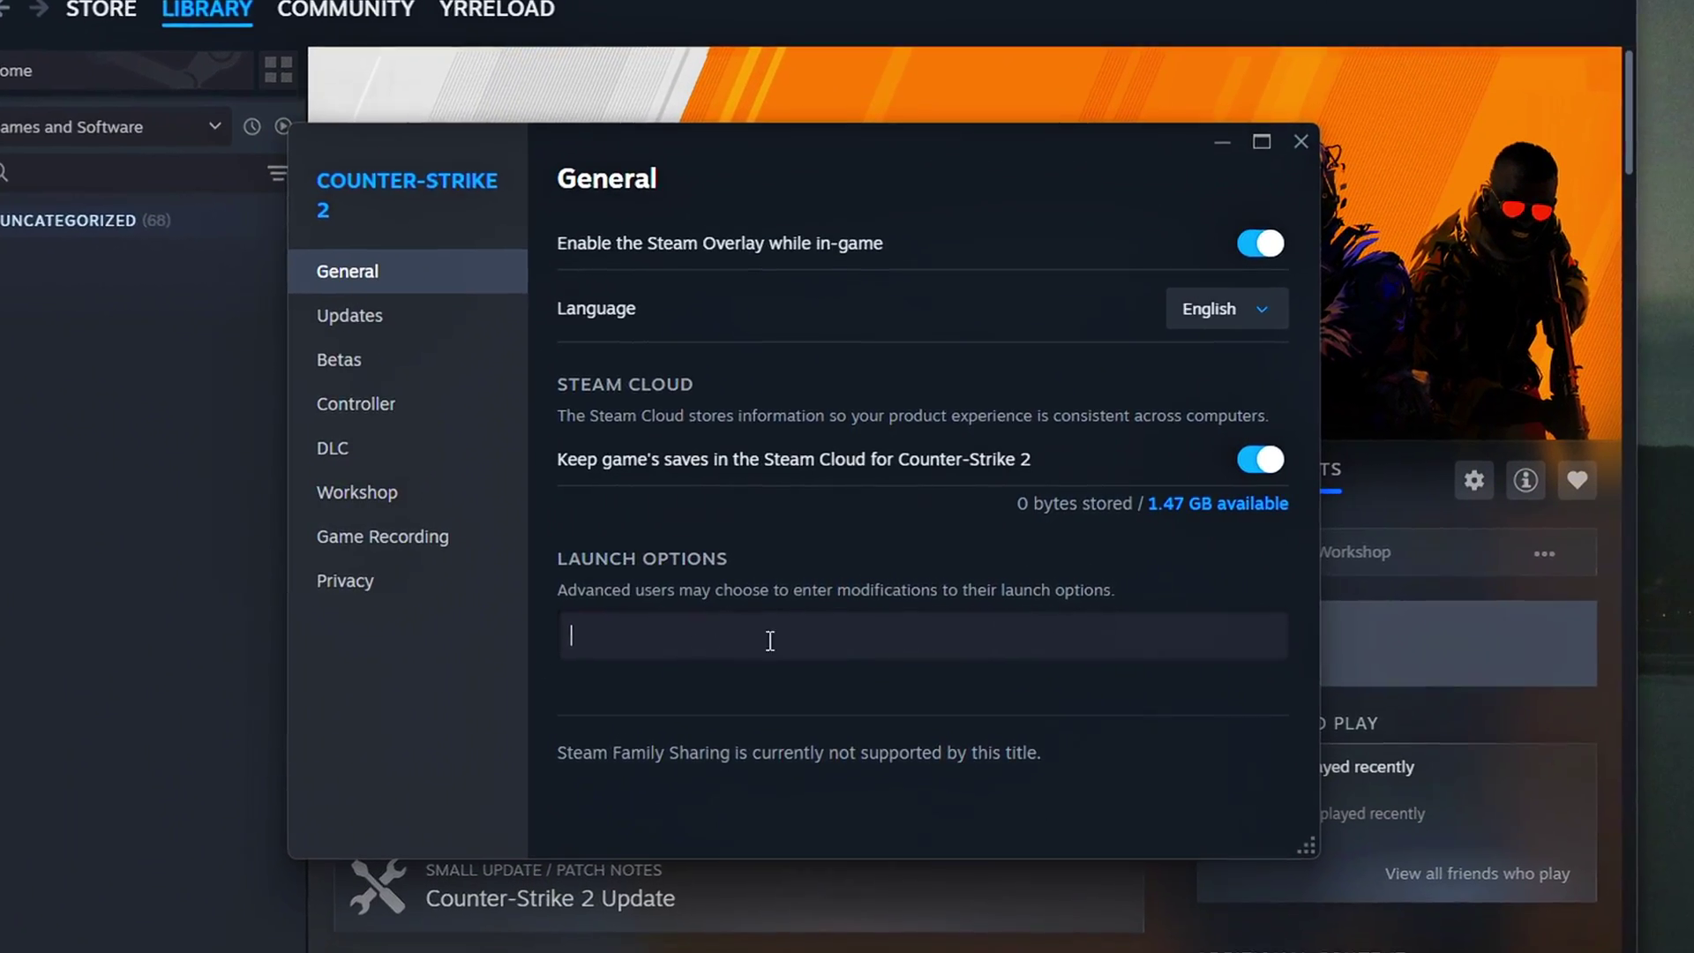
text(-novid -high -threads 8 +cl_forcepreload 1)
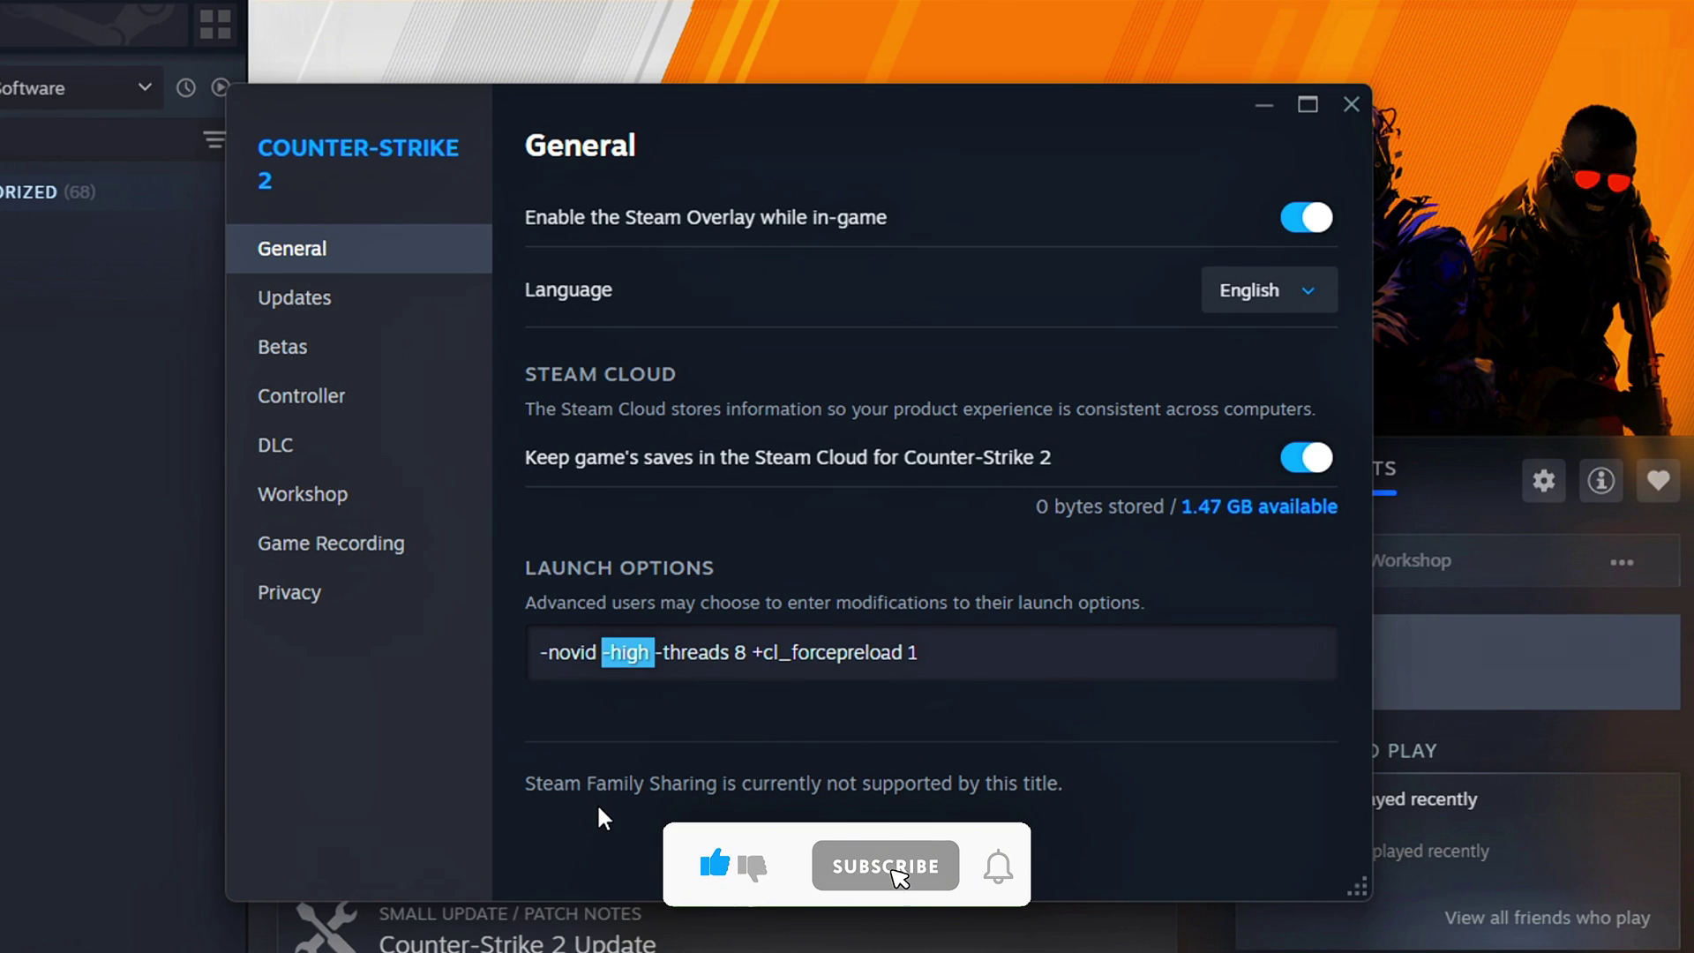
drag(674, 653, 602, 653)
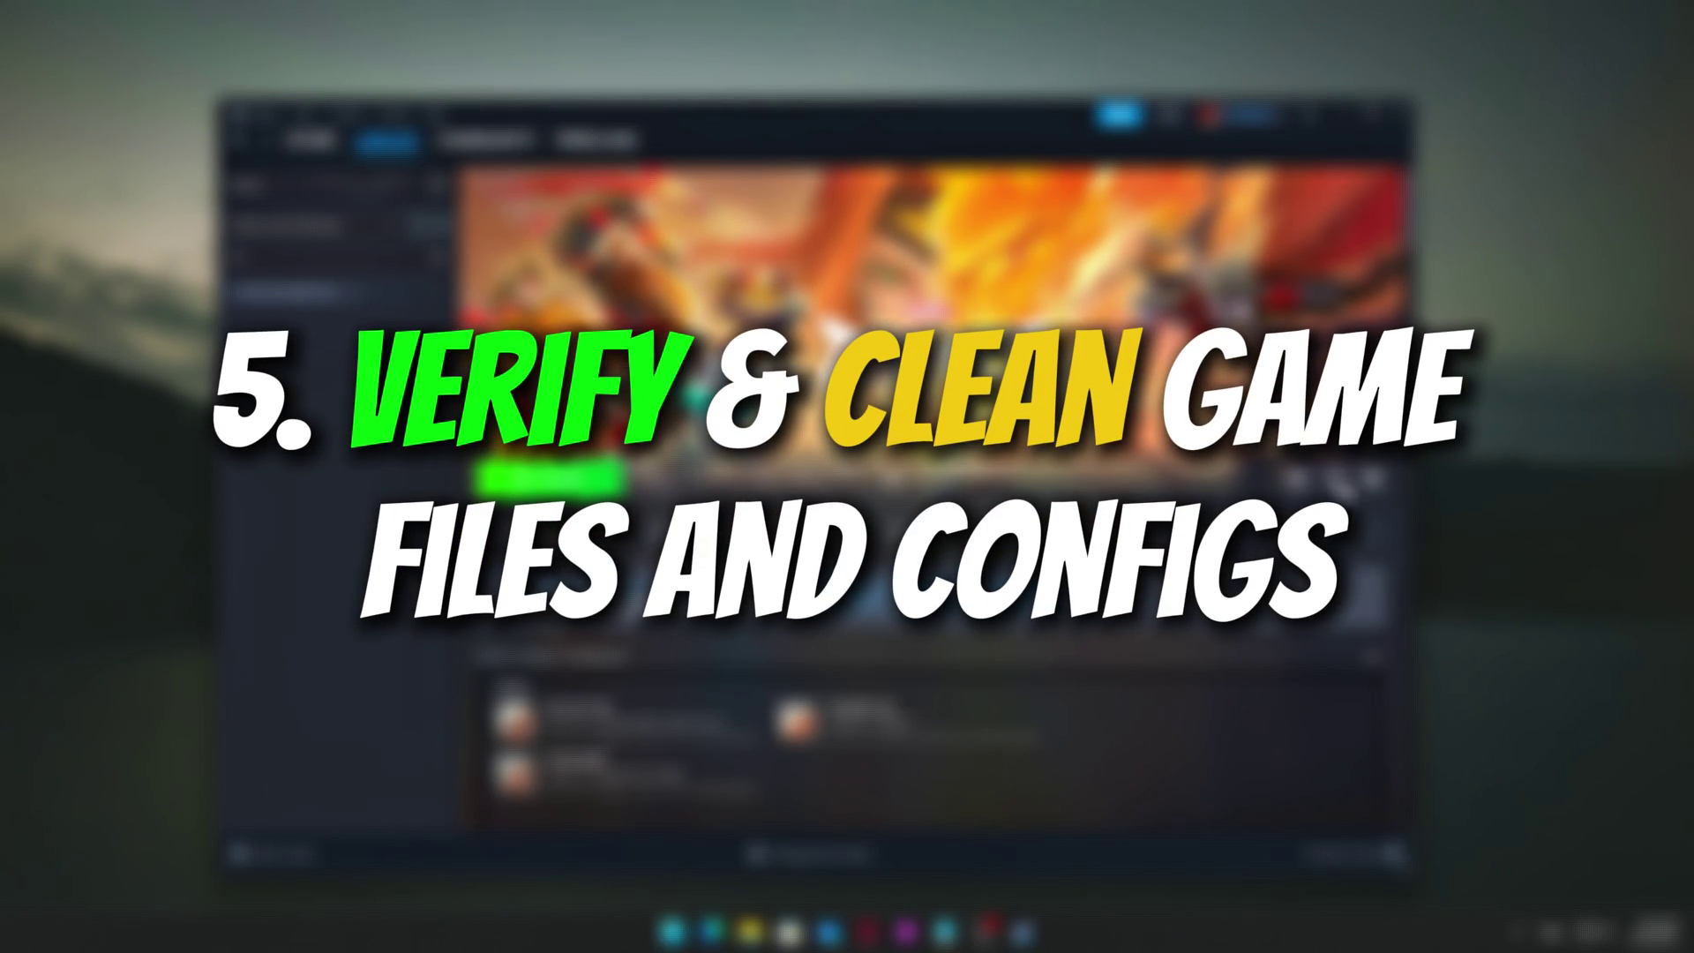
click(1297, 479)
click(1346, 600)
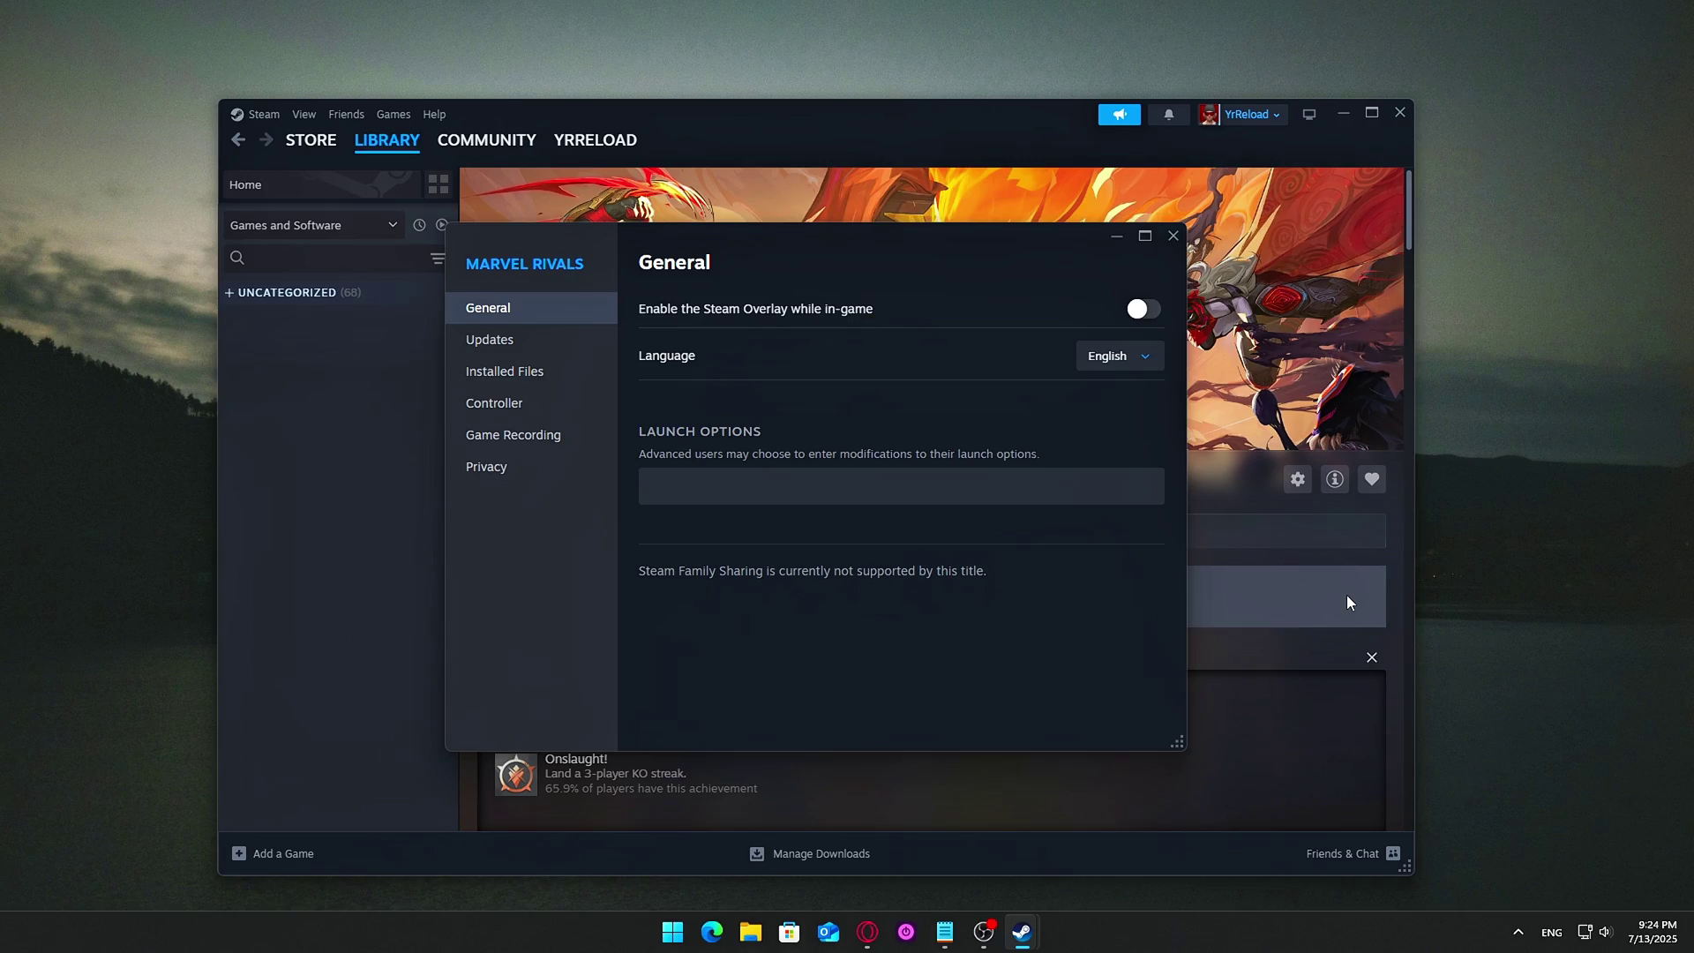
click(530, 372)
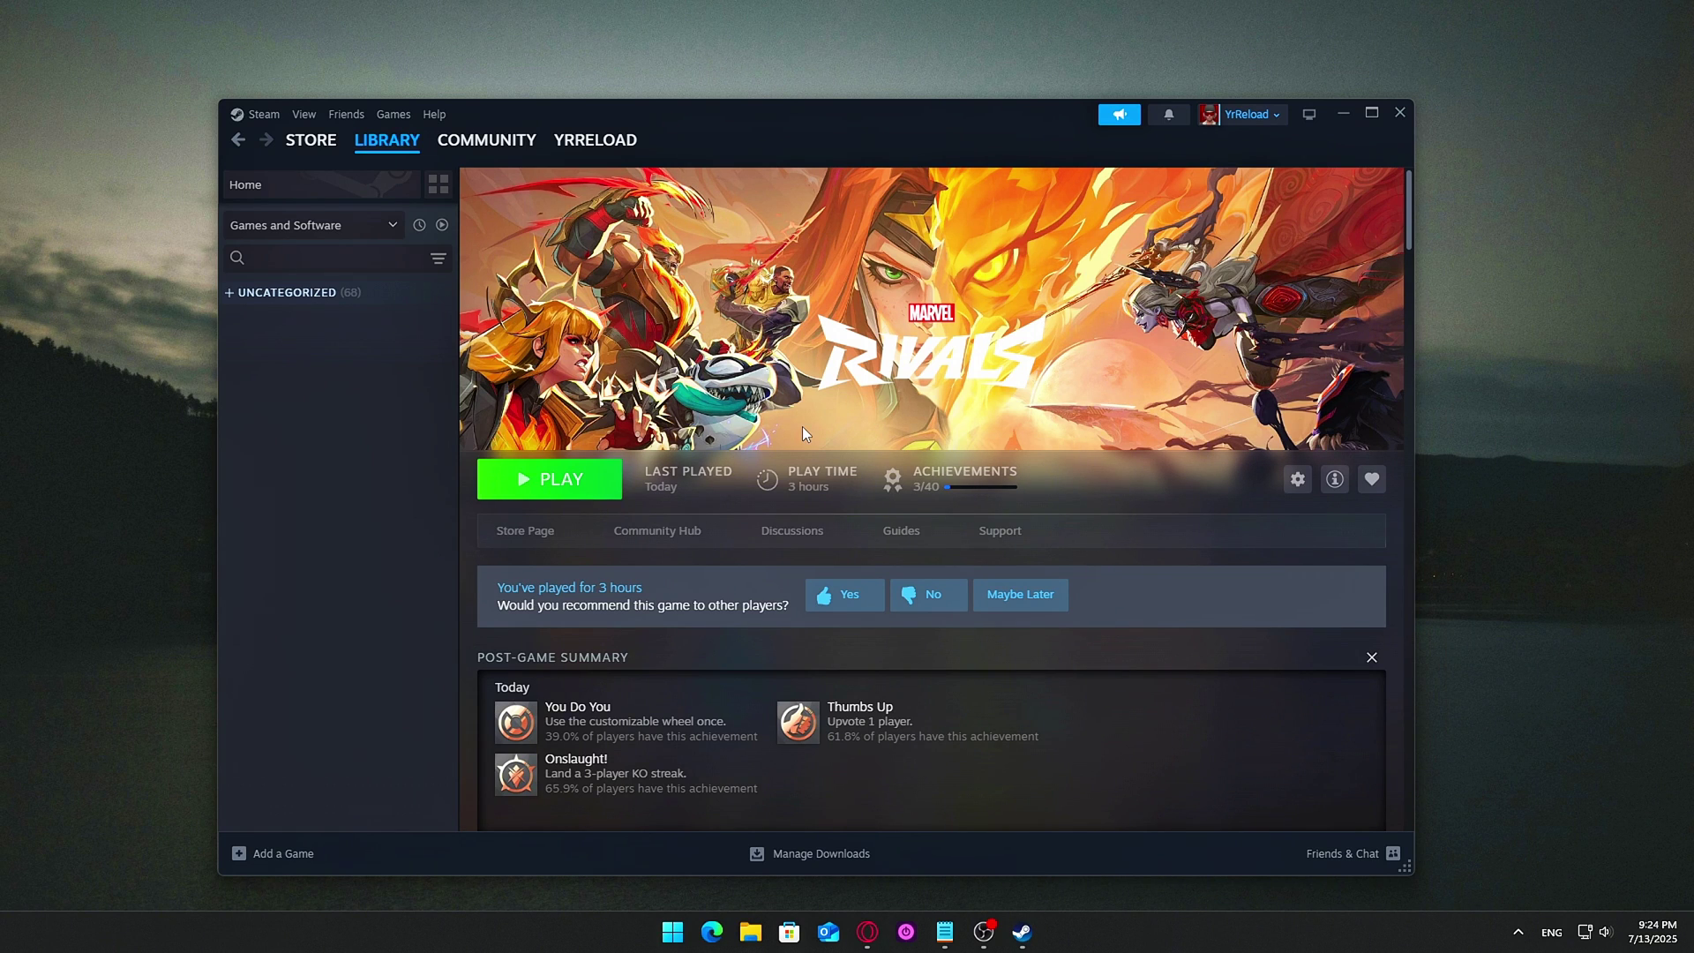
click(1293, 482)
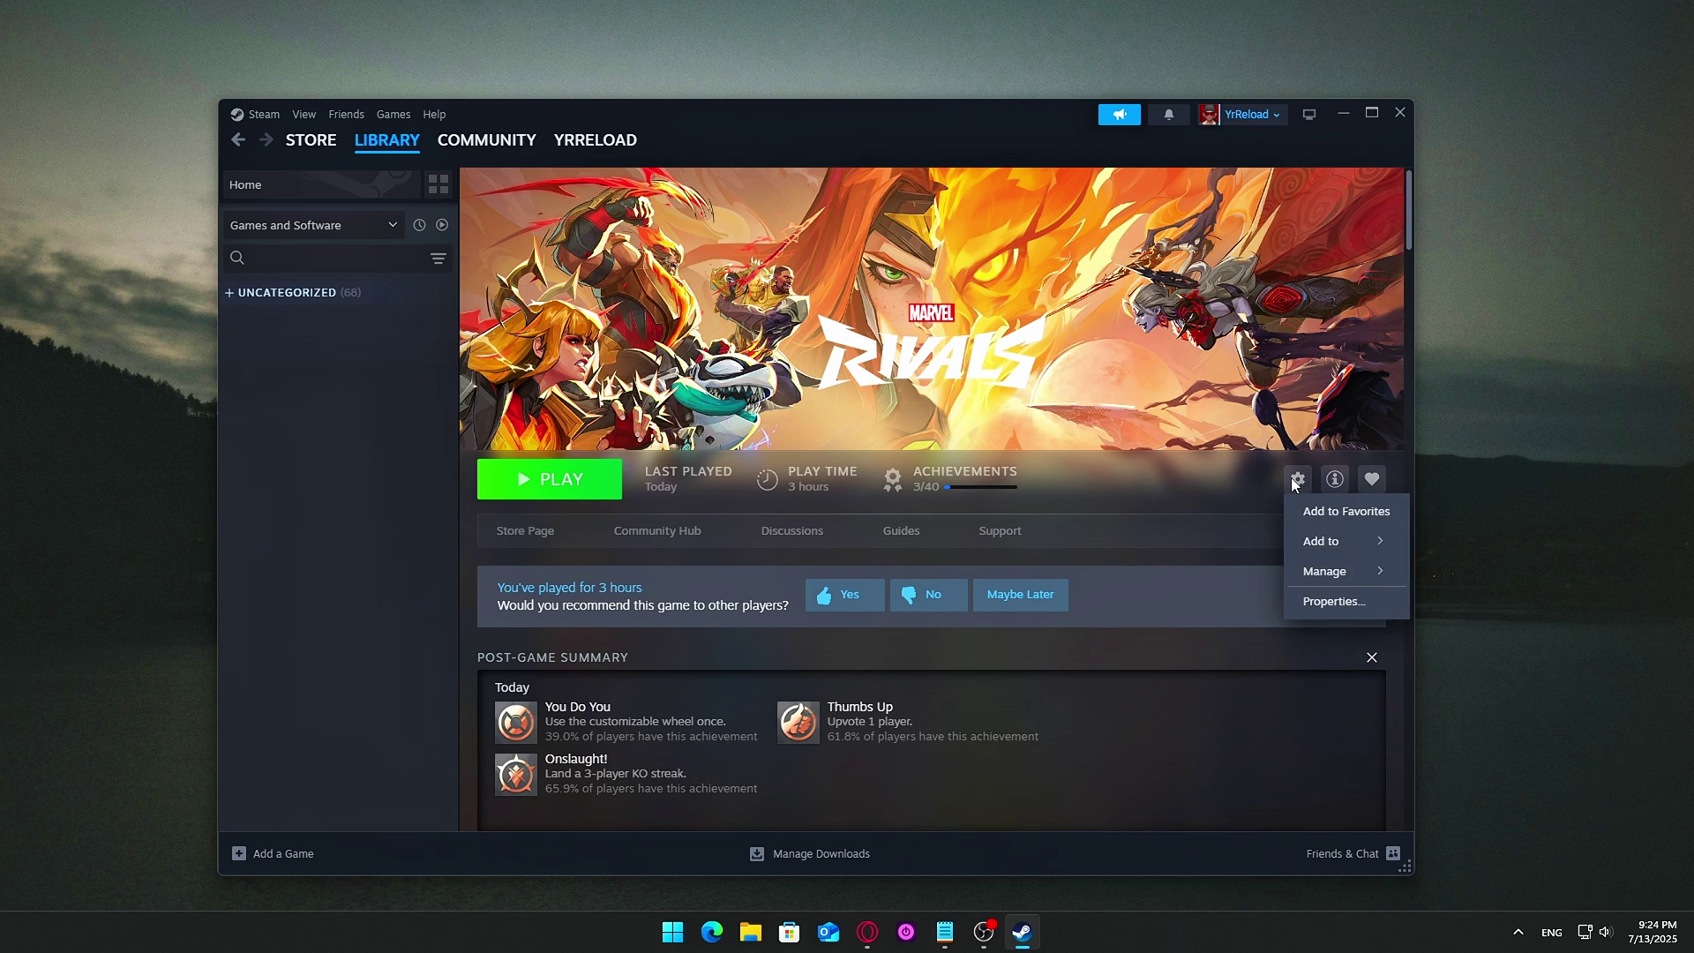
click(1347, 595)
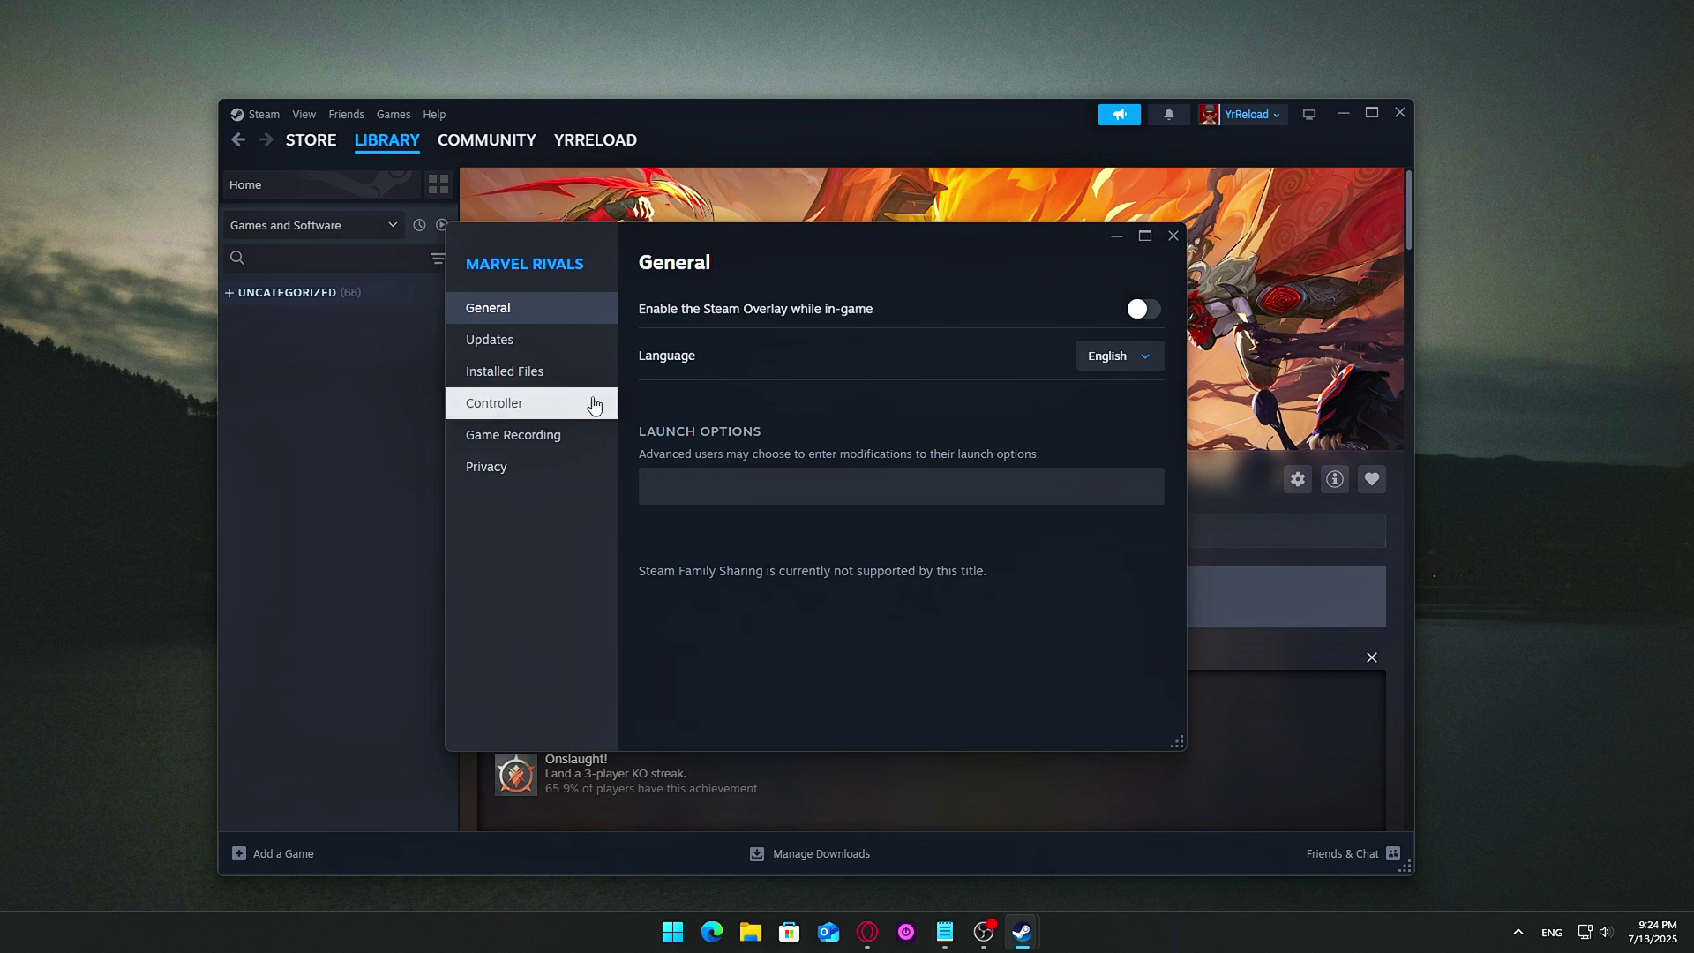
click(539, 374)
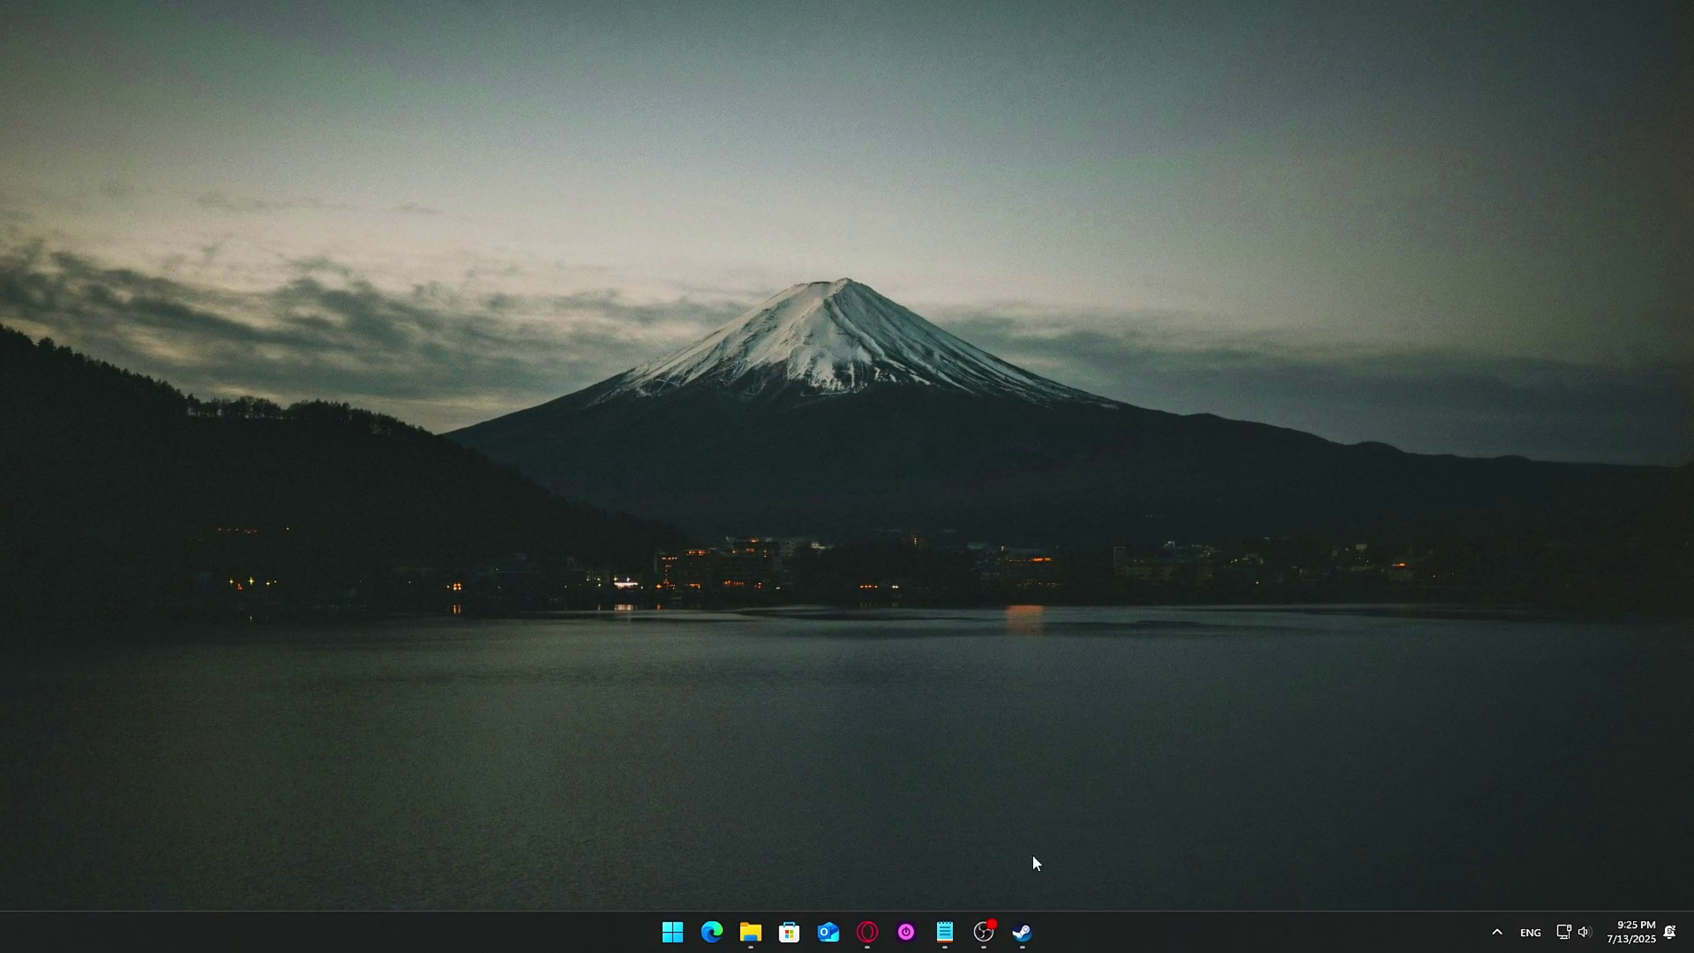
click(1022, 932)
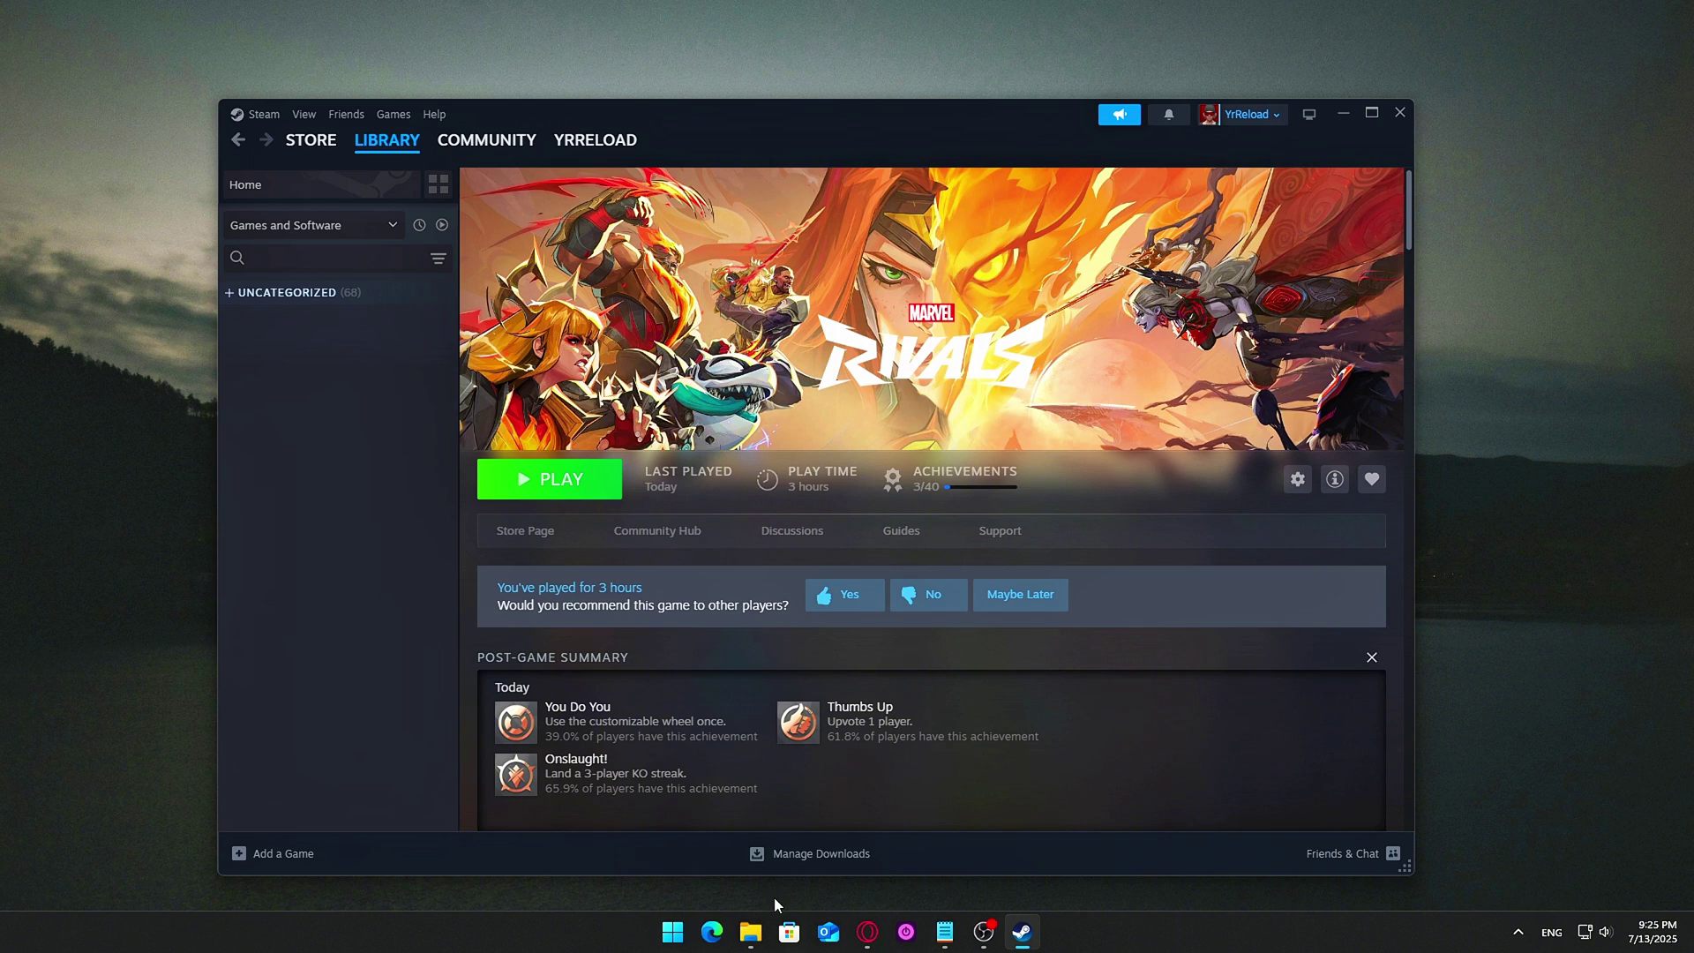
In File Explorer, go from the steam folder into userdata and the account's numbered folder.
mouse_move(750, 926)
click(780, 844)
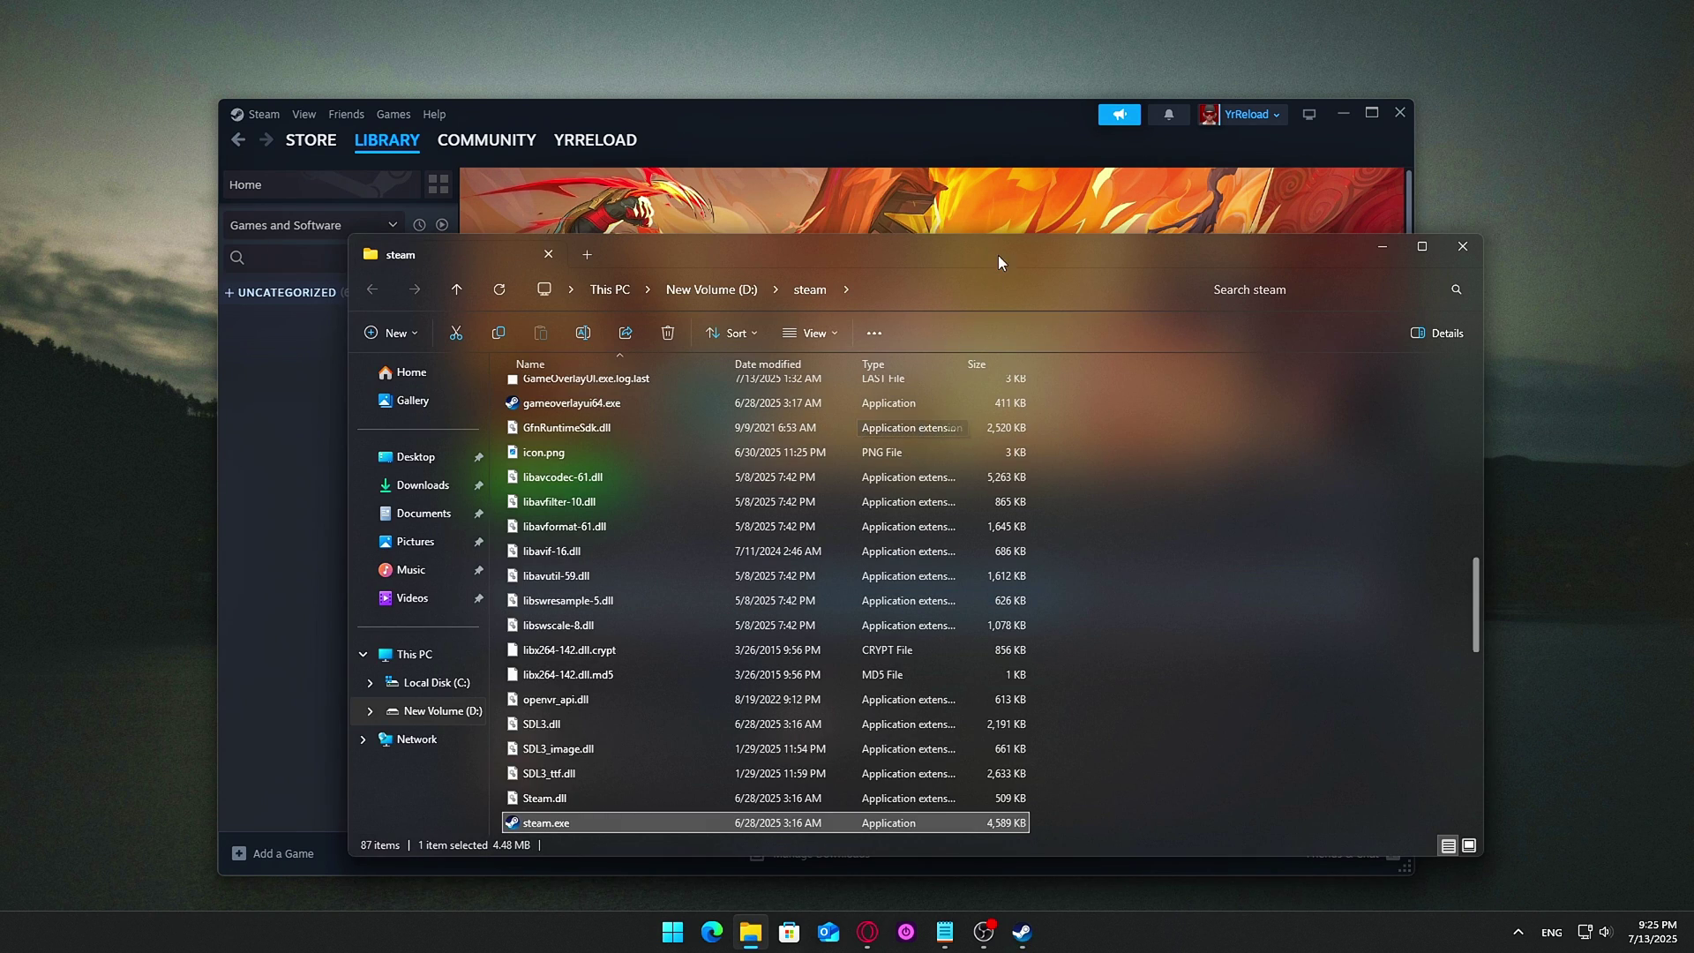
drag(998, 256, 924, 192)
drag(1410, 552, 1401, 384)
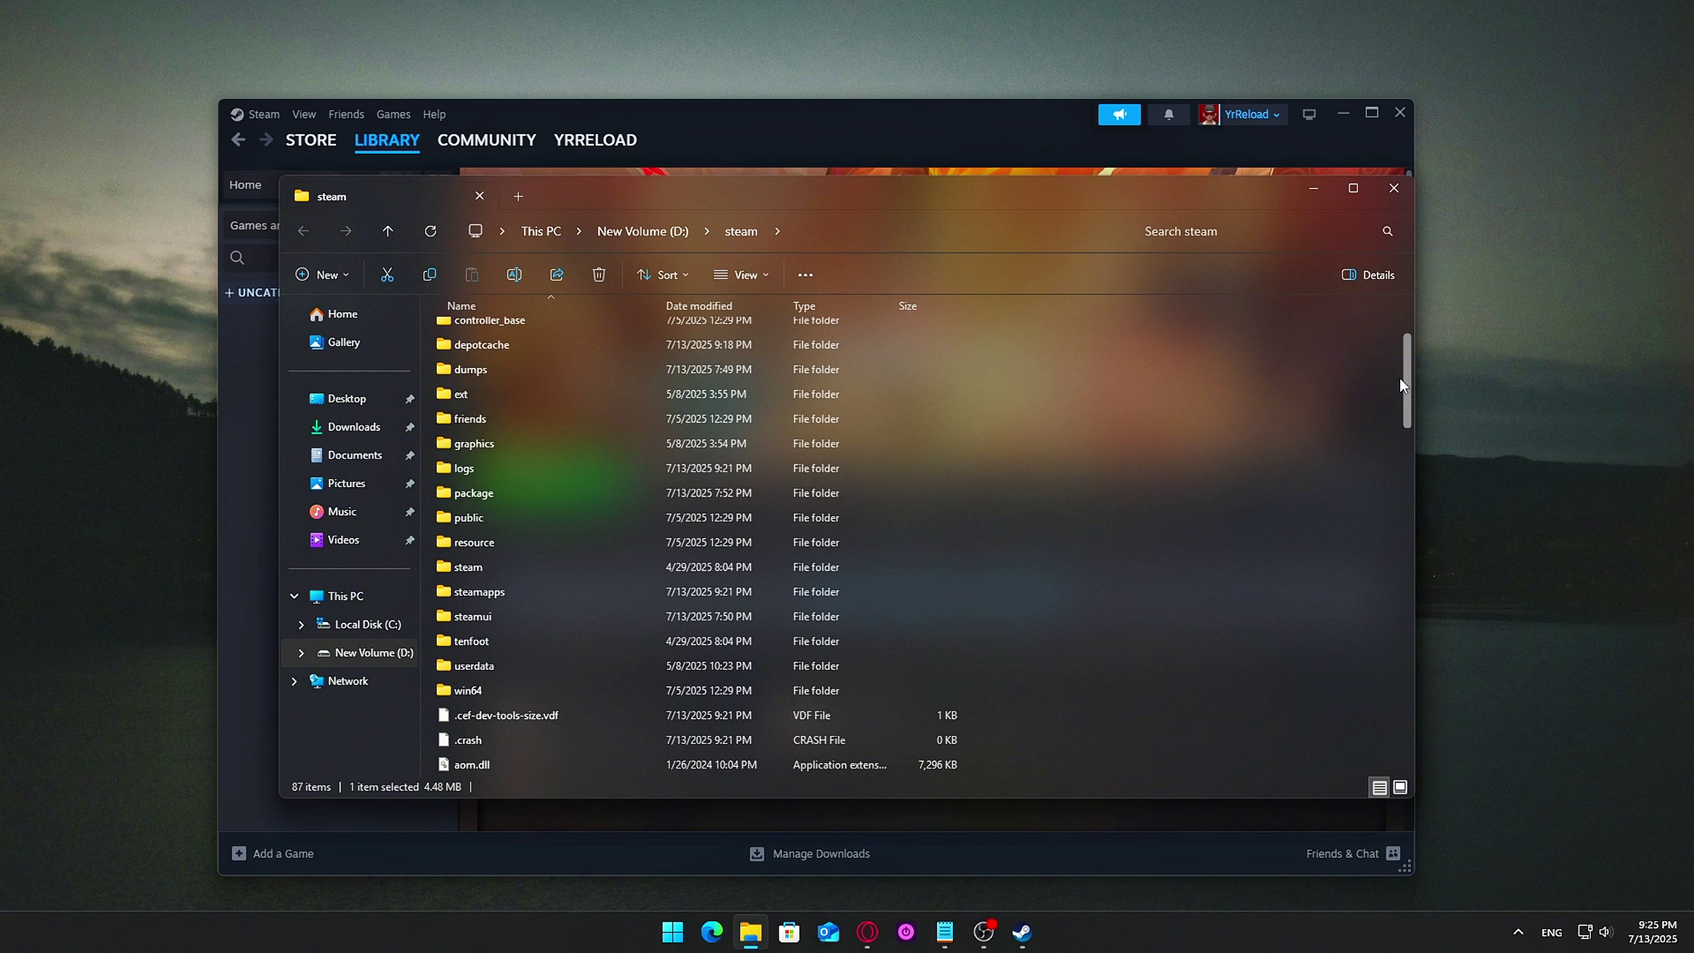
double_click(528, 664)
drag(481, 378, 516, 439)
double_click(528, 358)
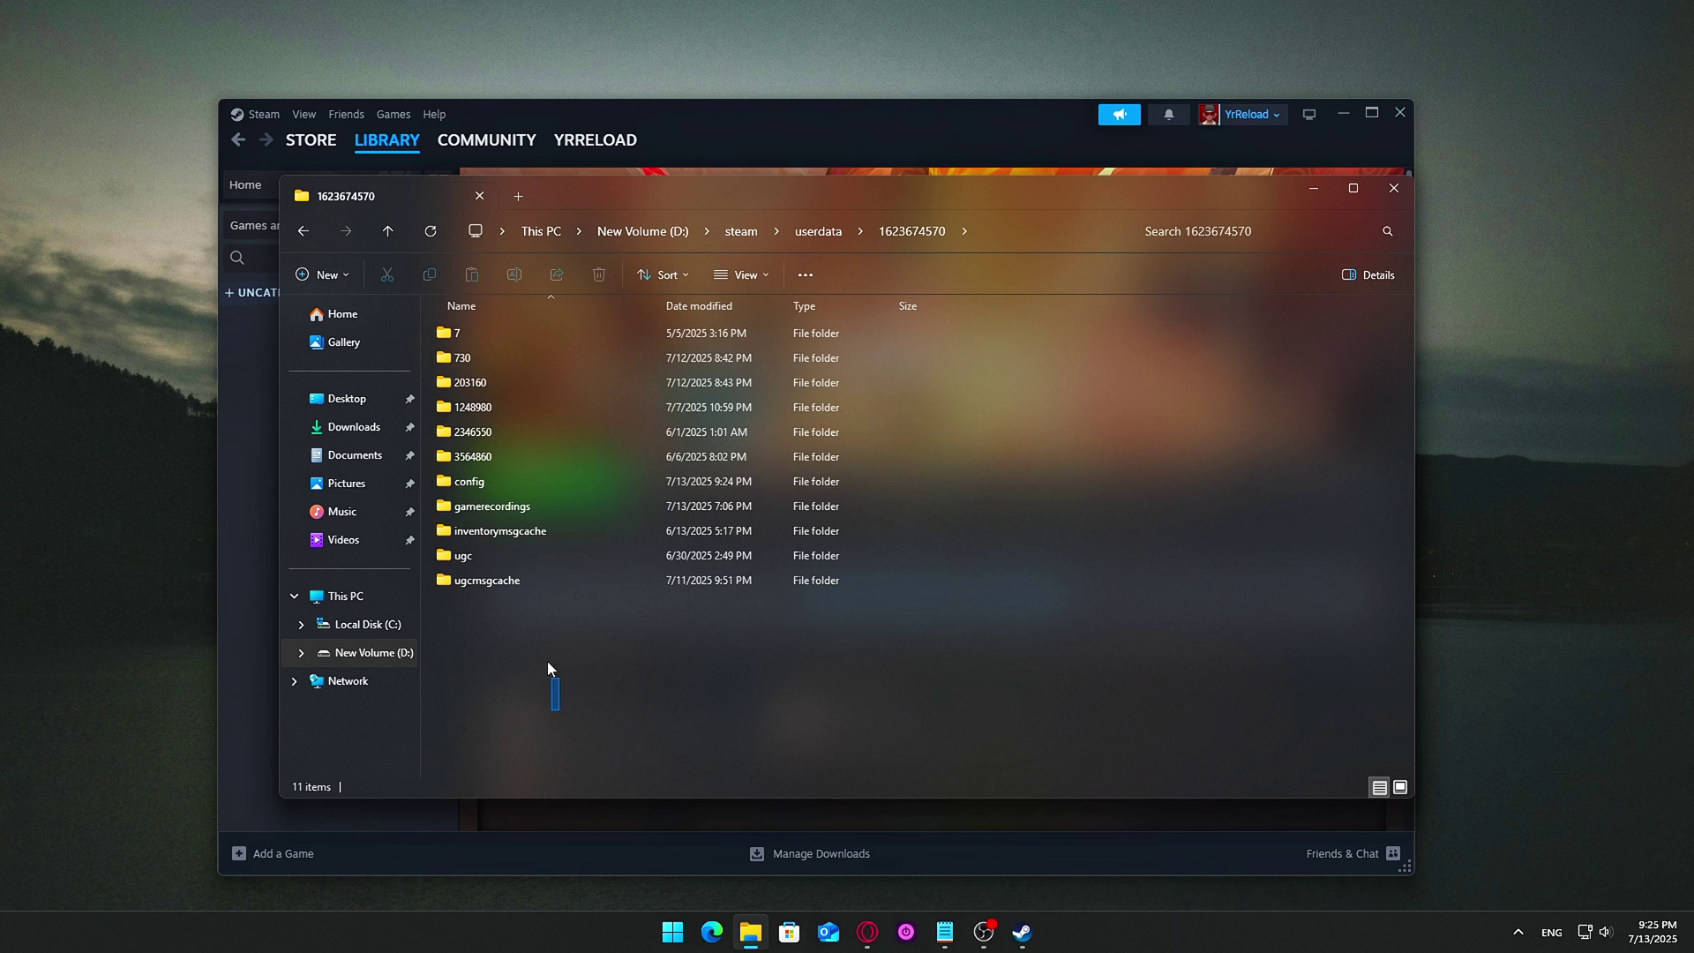
drag(547, 660, 465, 356)
Open the 2346550 folder and delete its only file.
click(442, 565)
click(485, 431)
double_click(484, 430)
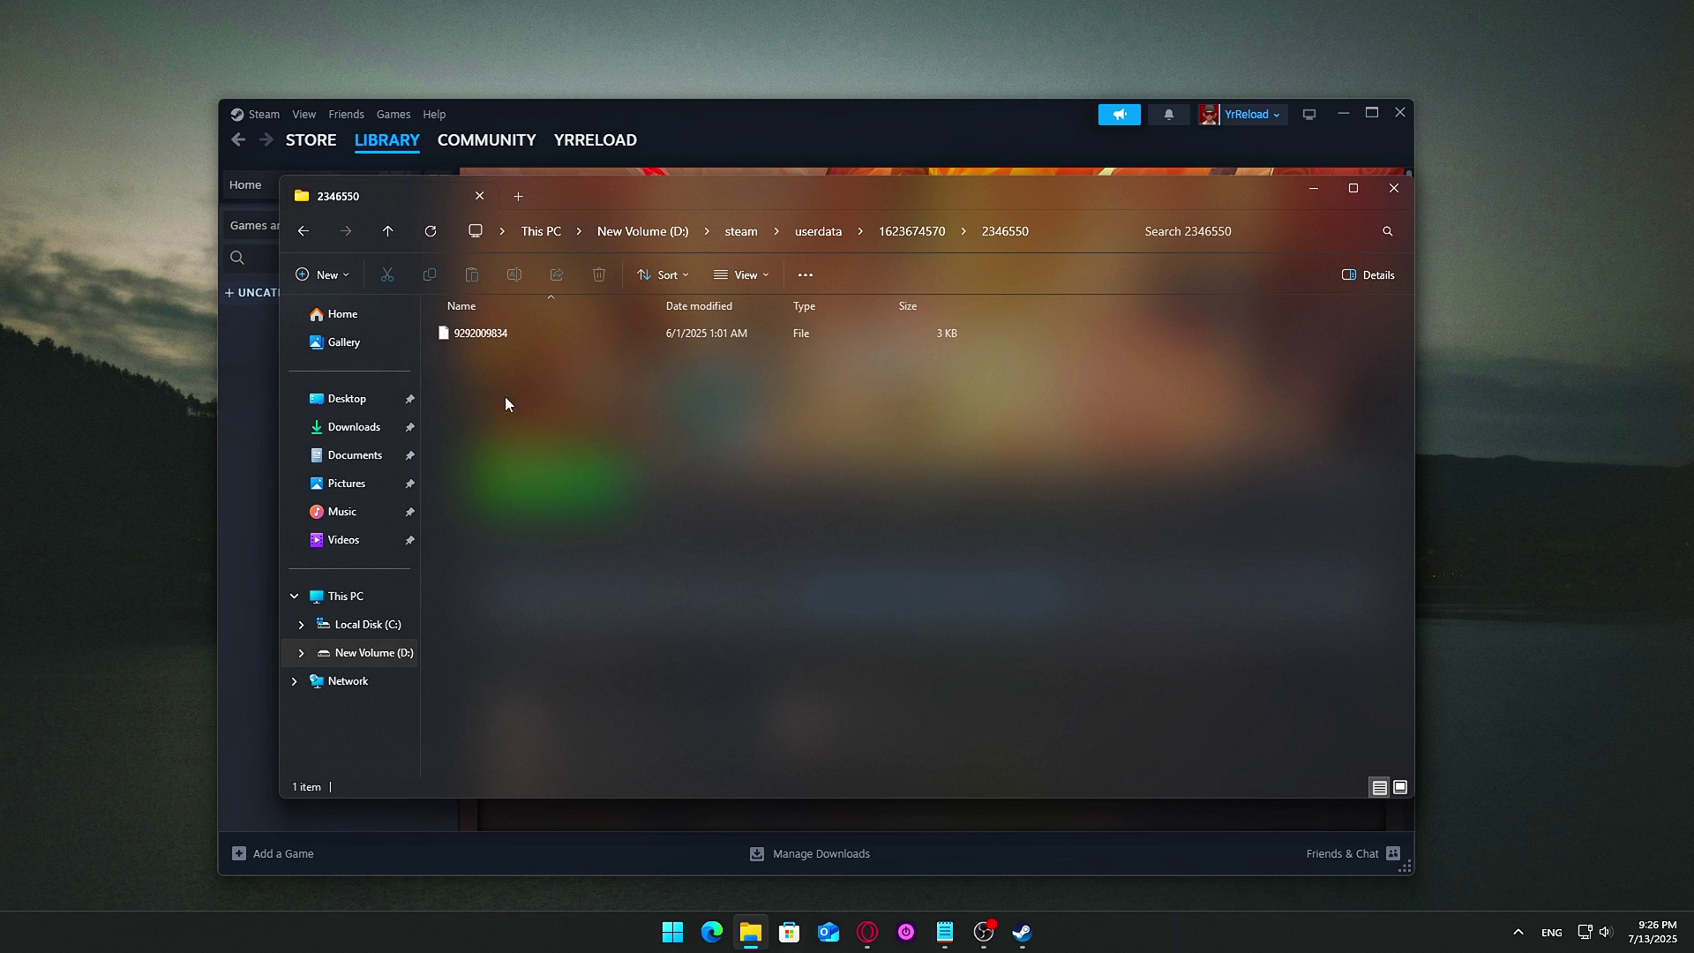
click(477, 334)
click(582, 336)
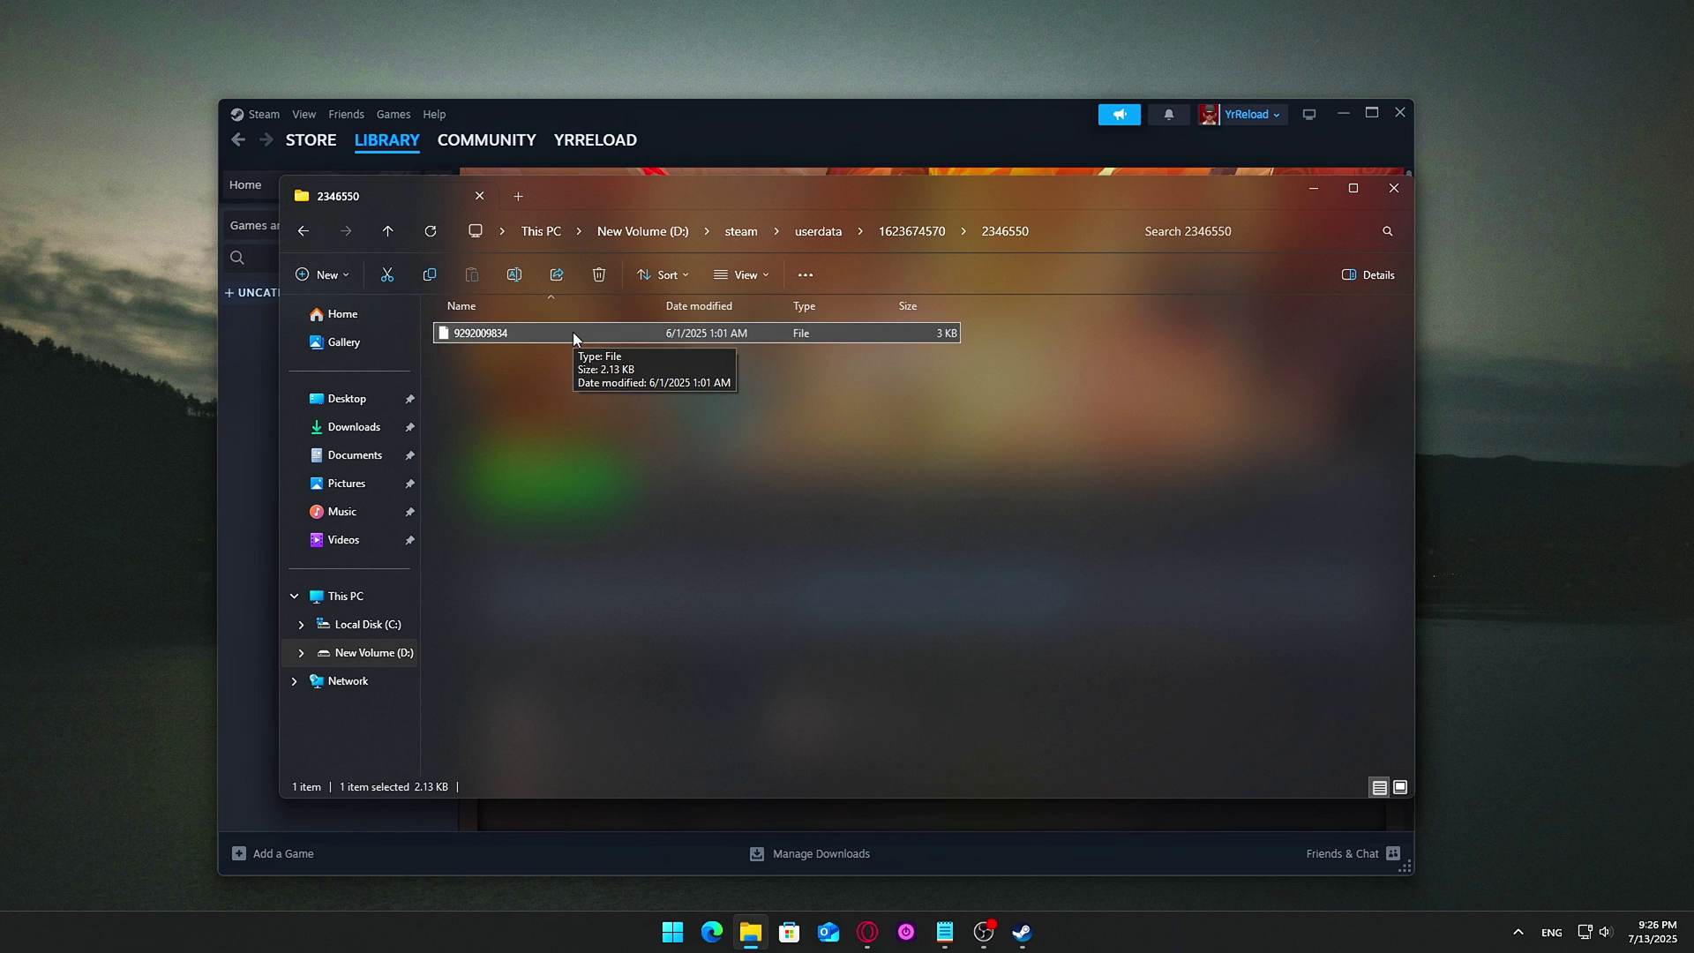
key(Delete)
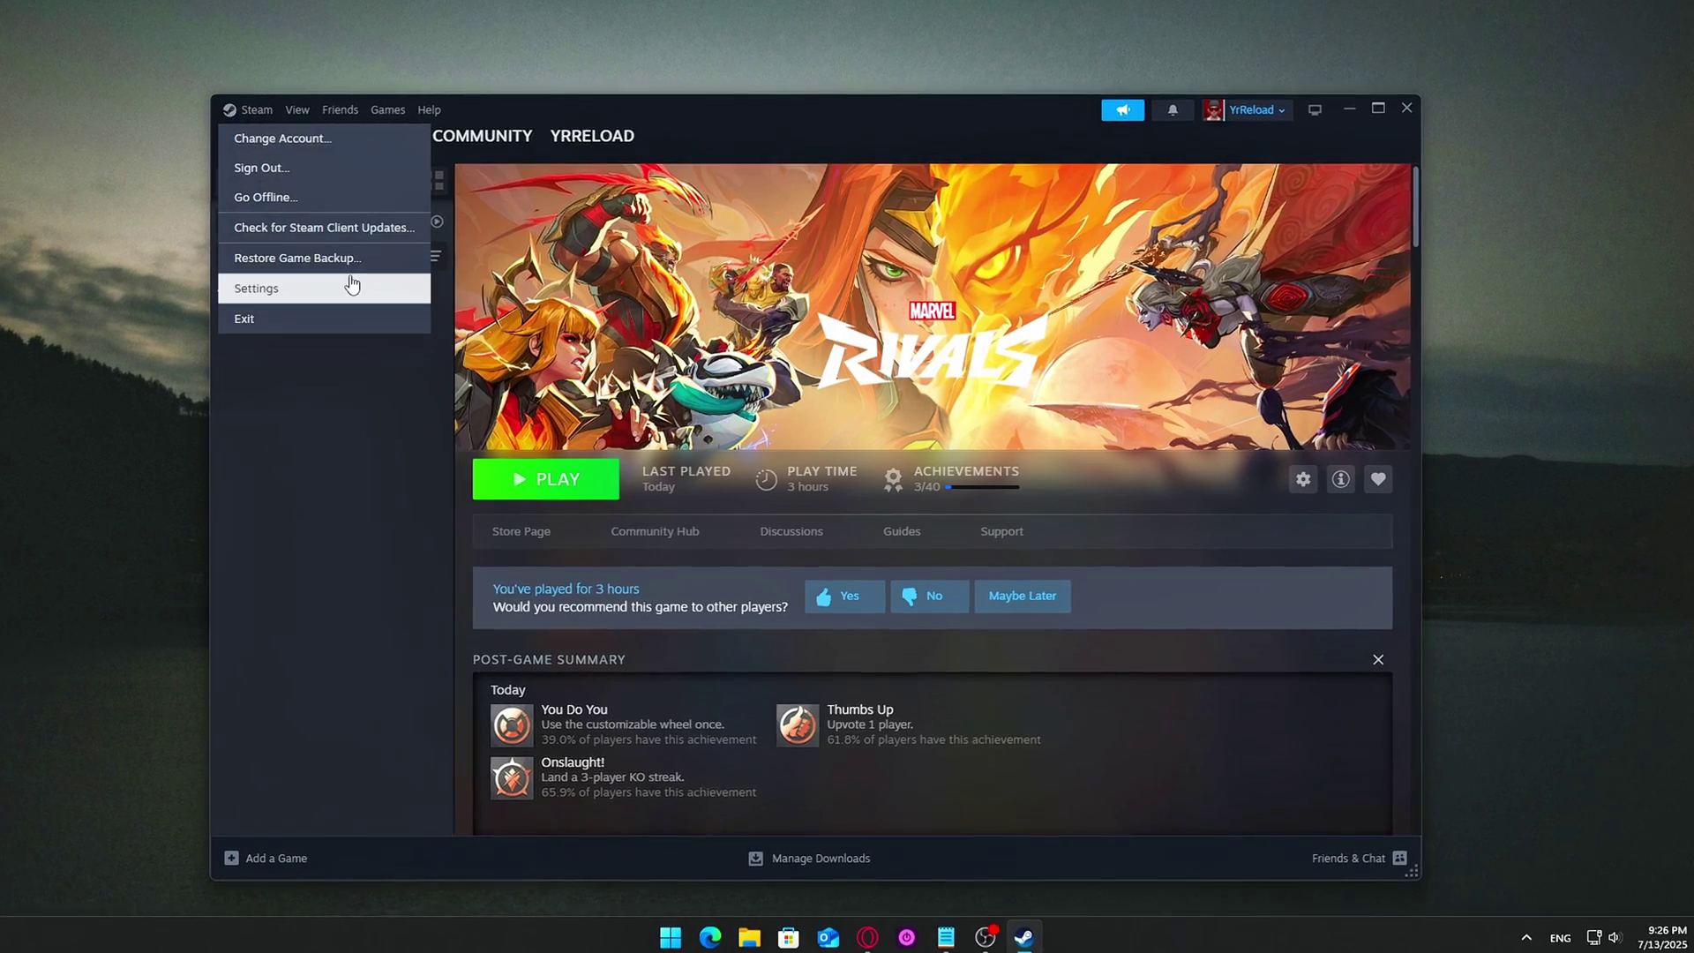
Show Steam's Interface settings scrolled down to the startup toggles.
click(344, 281)
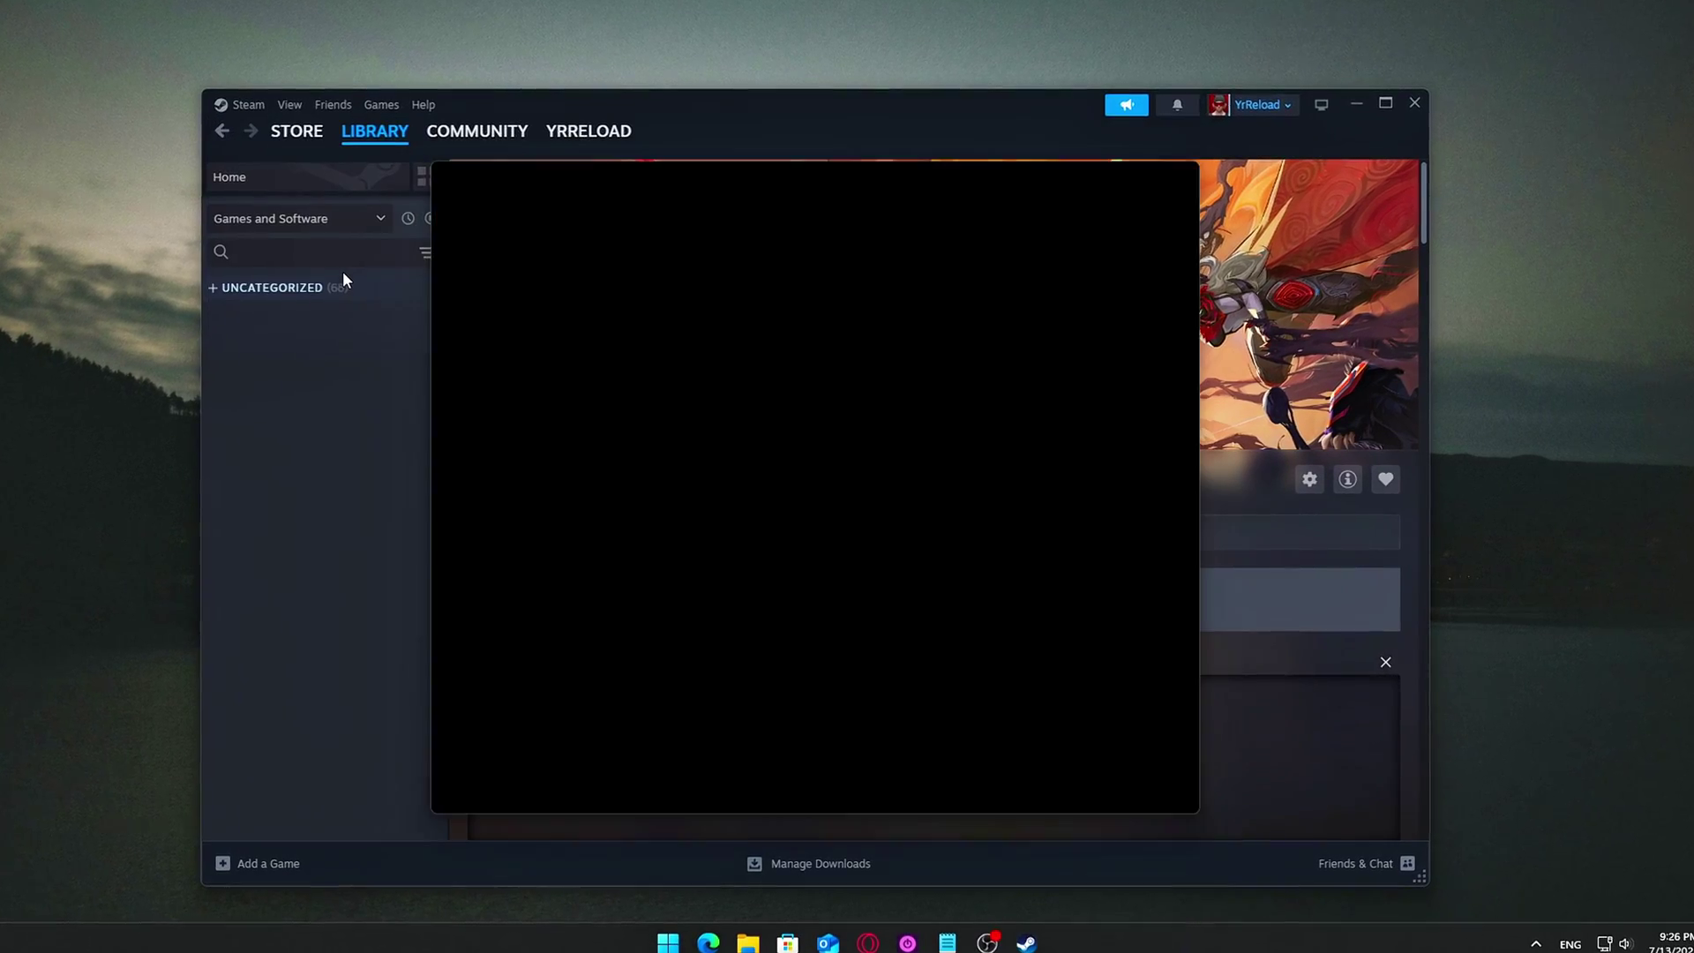
click(498, 431)
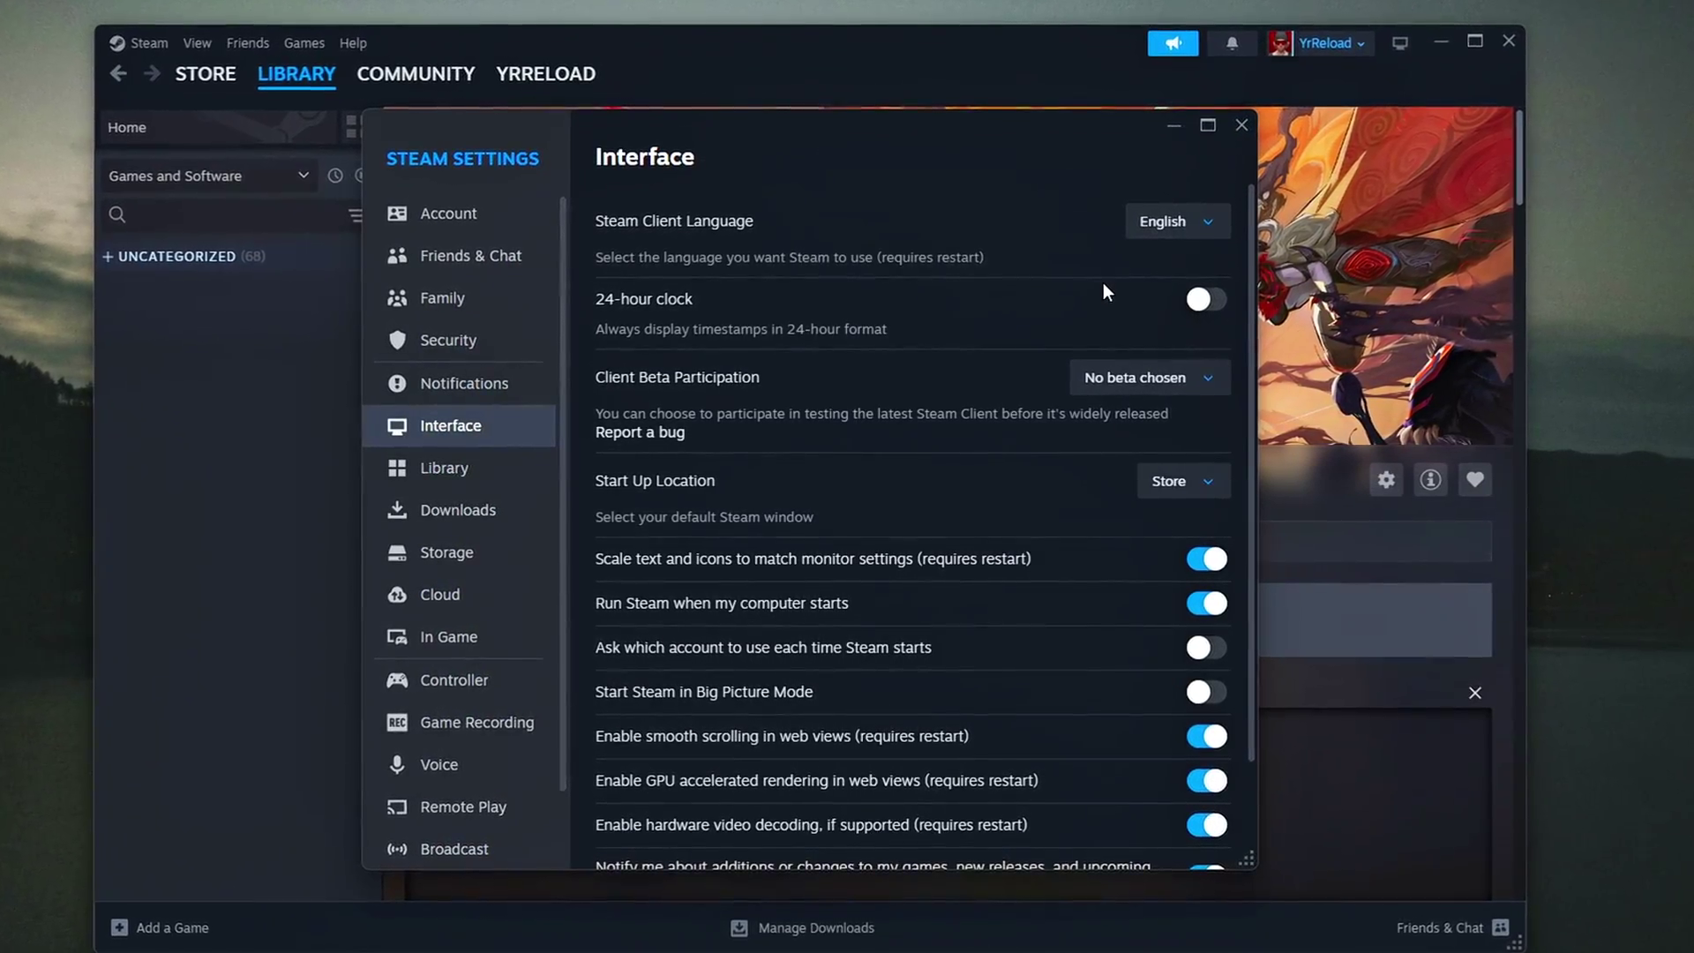
scroll(1105, 283, down, 3)
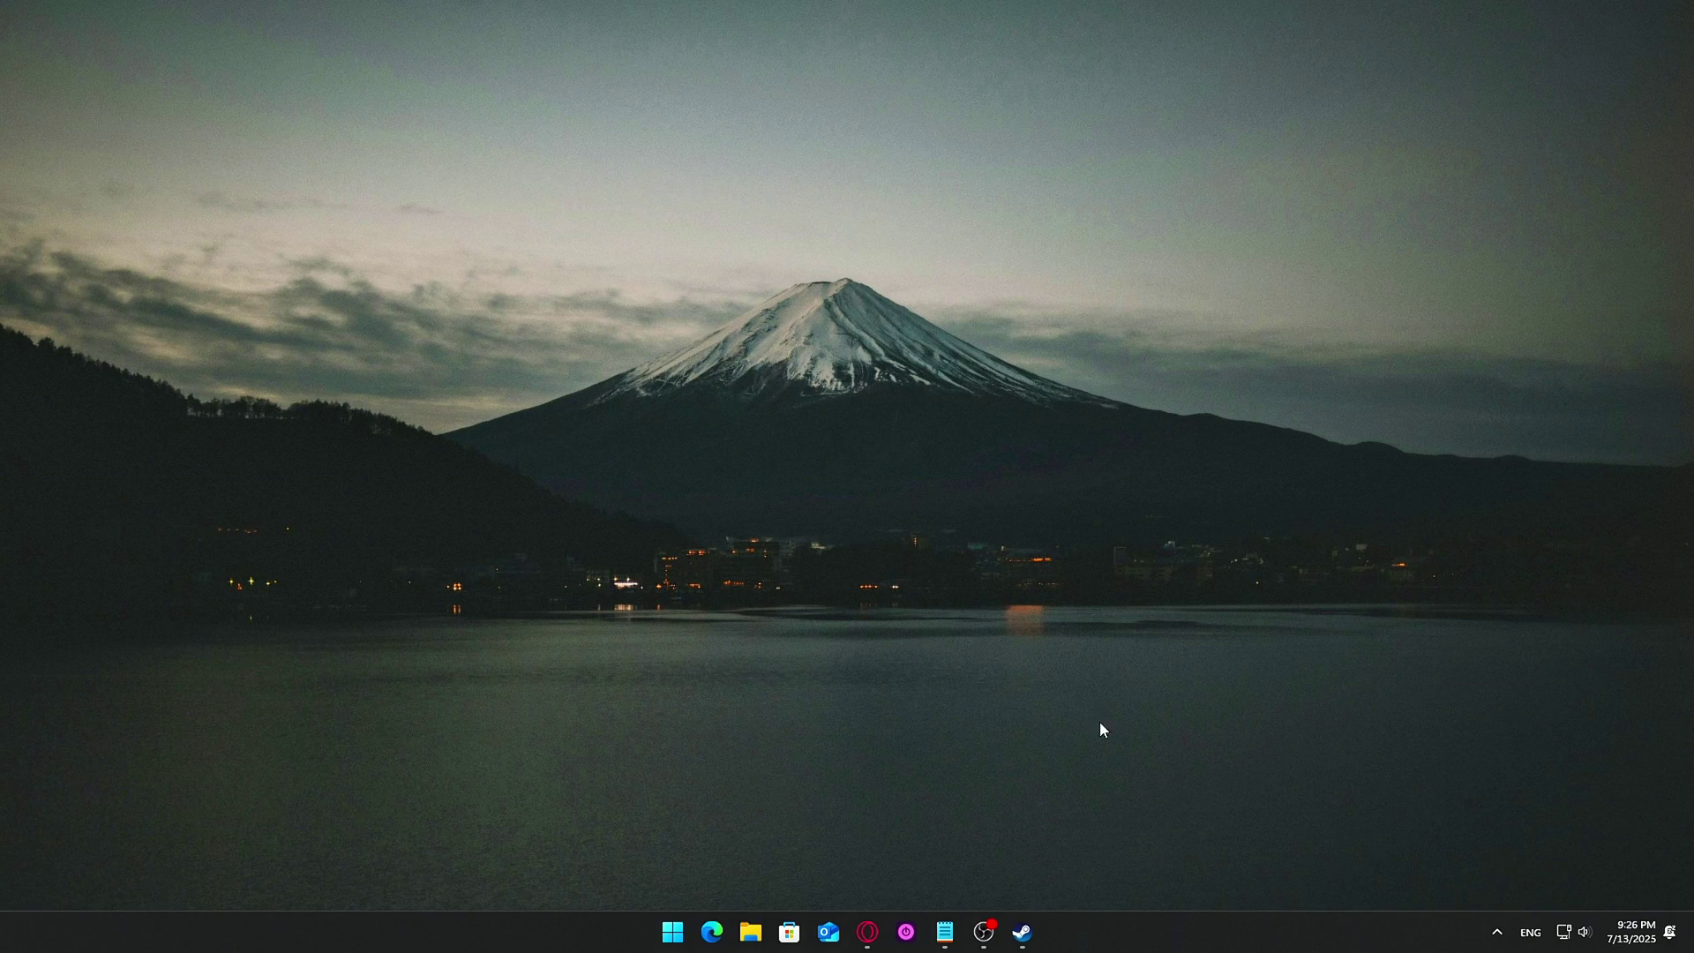
Switch off 'Run Steam when my computer starts' in Steam's Interface settings.
click(1022, 932)
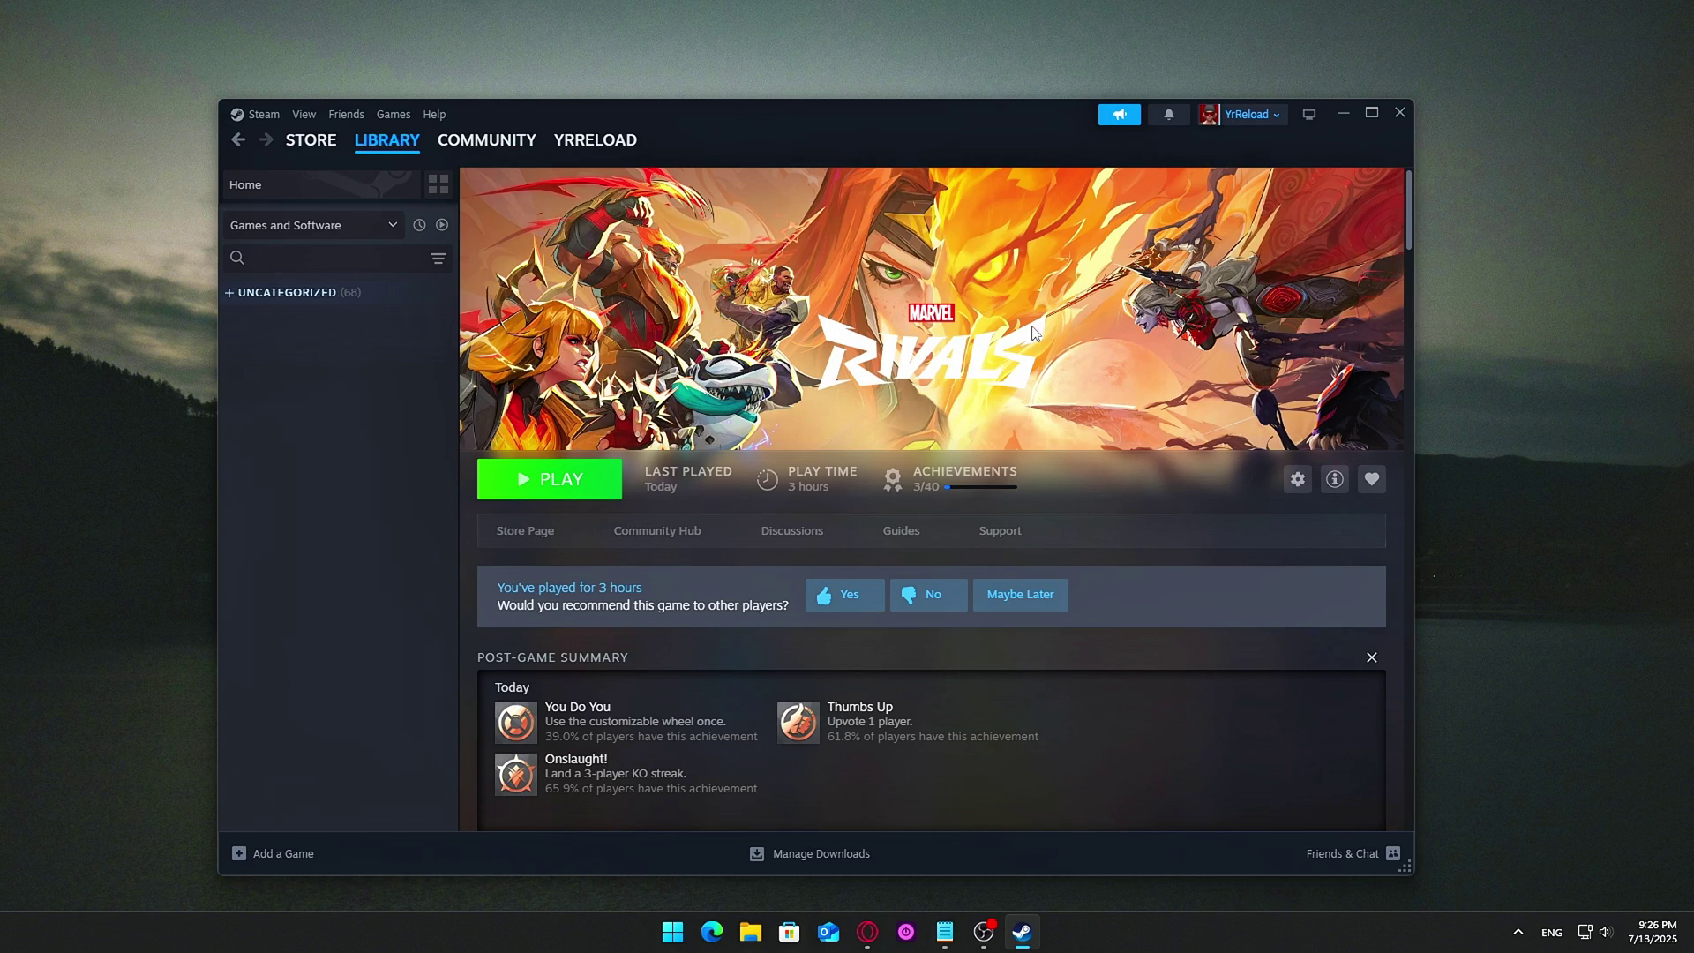
click(263, 114)
click(355, 281)
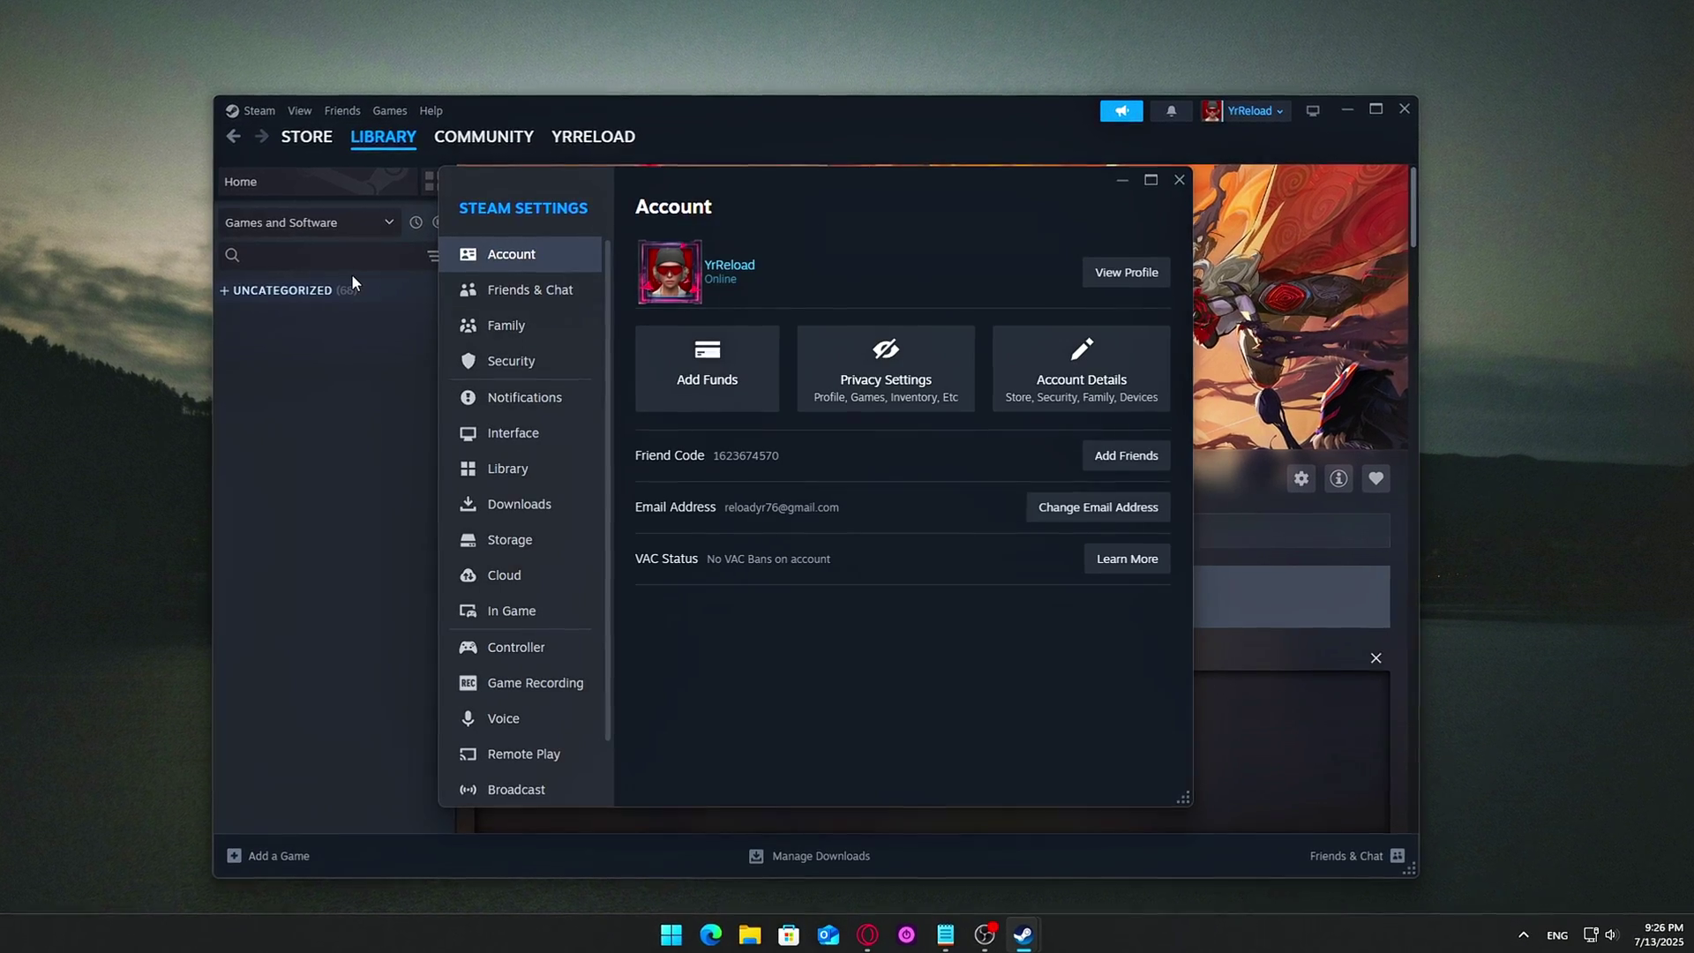
click(498, 432)
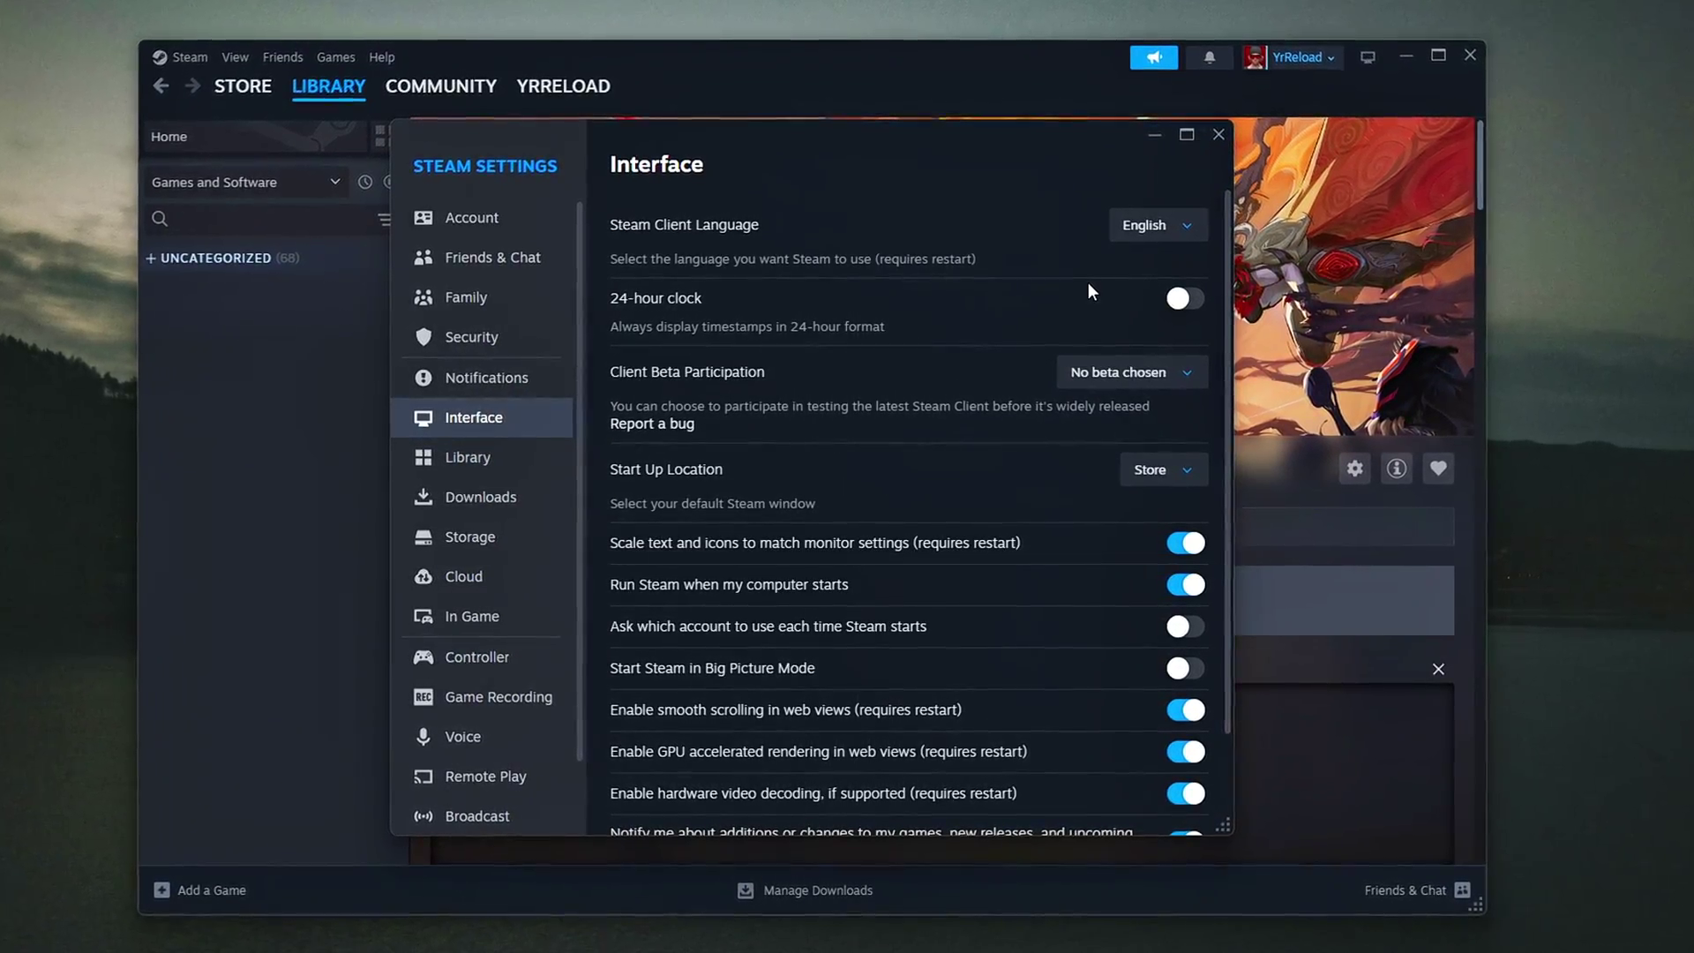
scroll(1091, 287, down, 3)
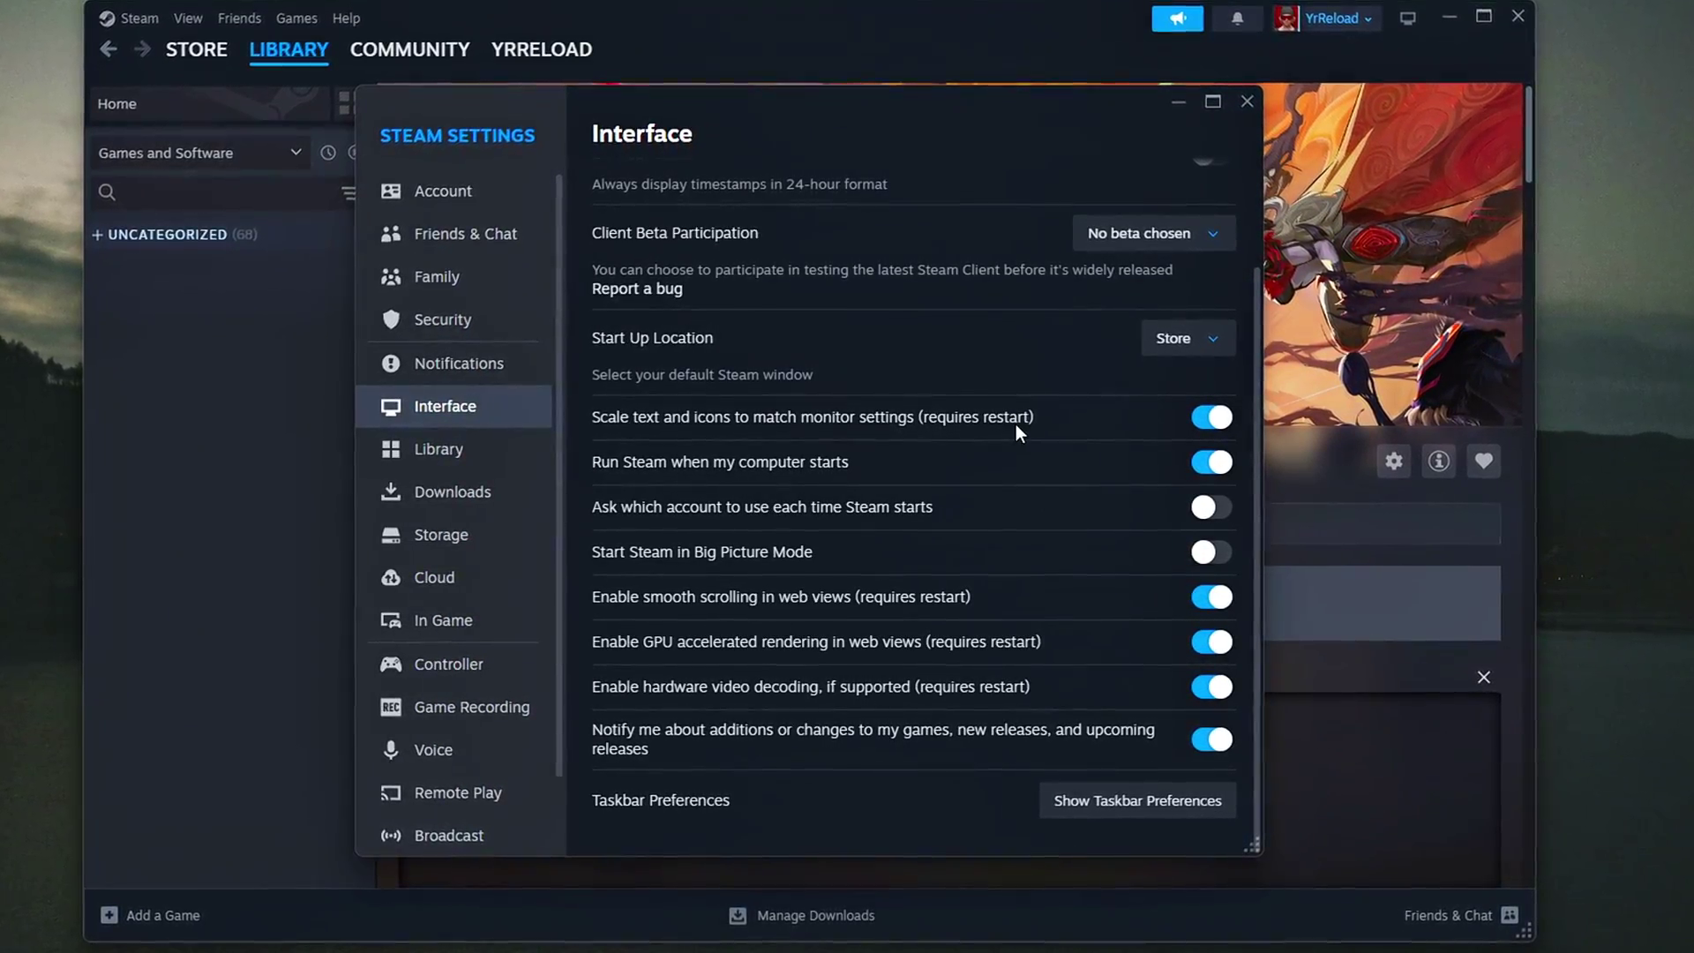
click(1192, 459)
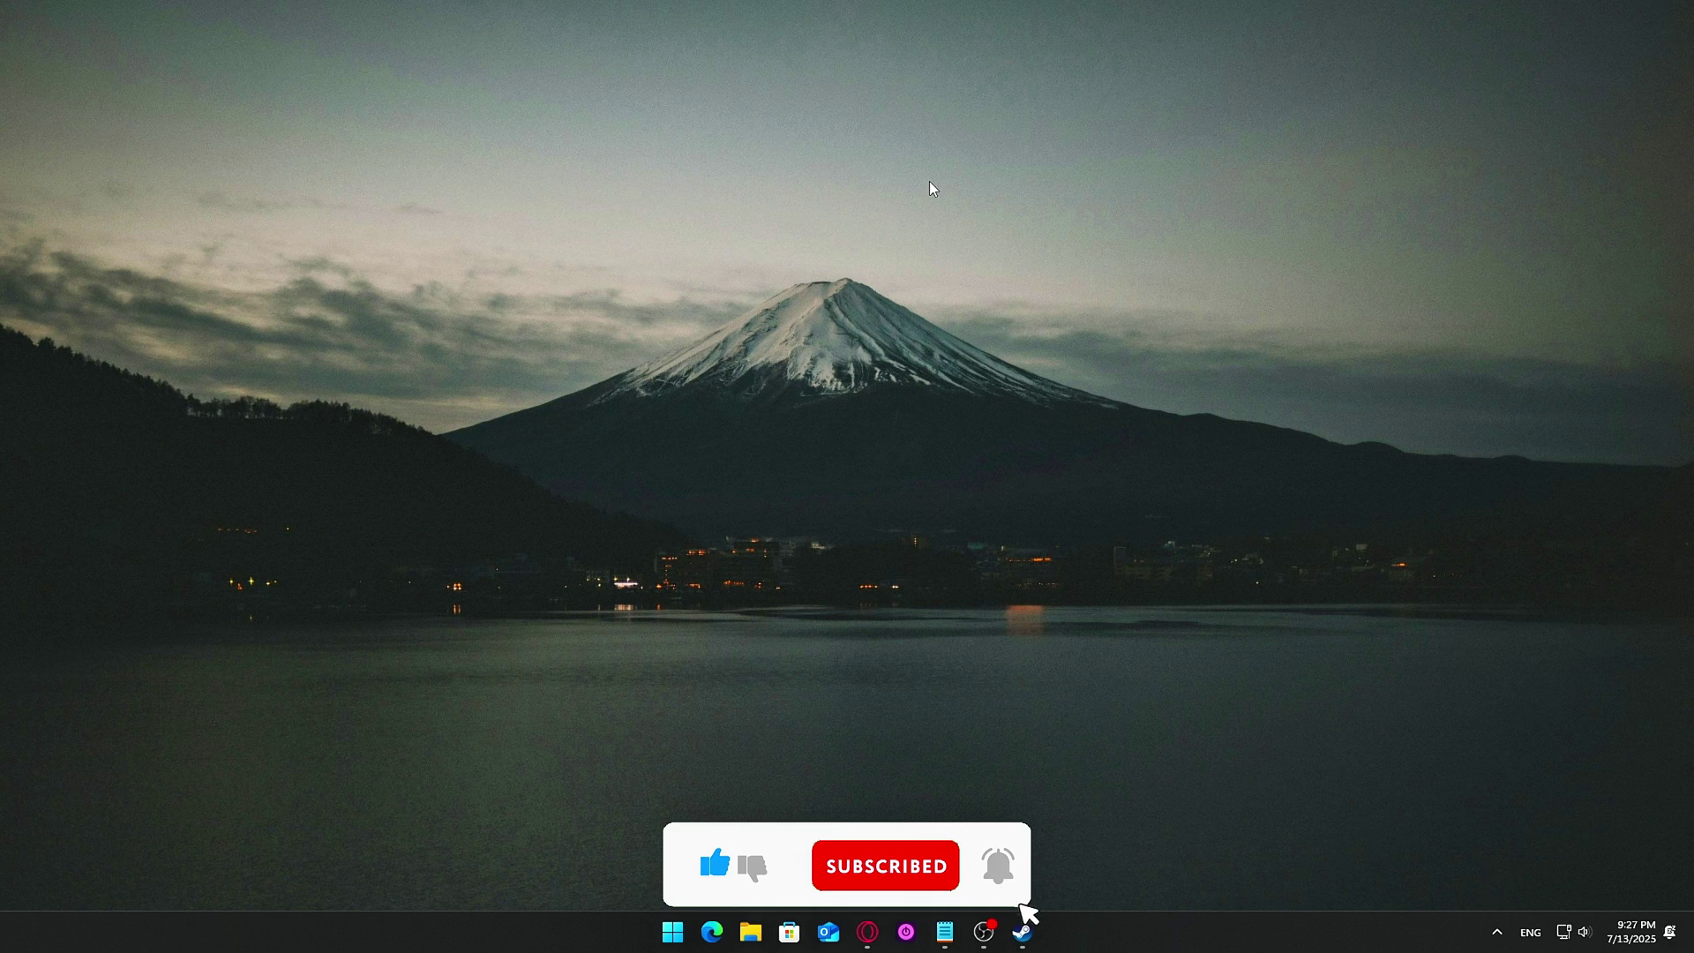
key(ctrl+shift+Escape)
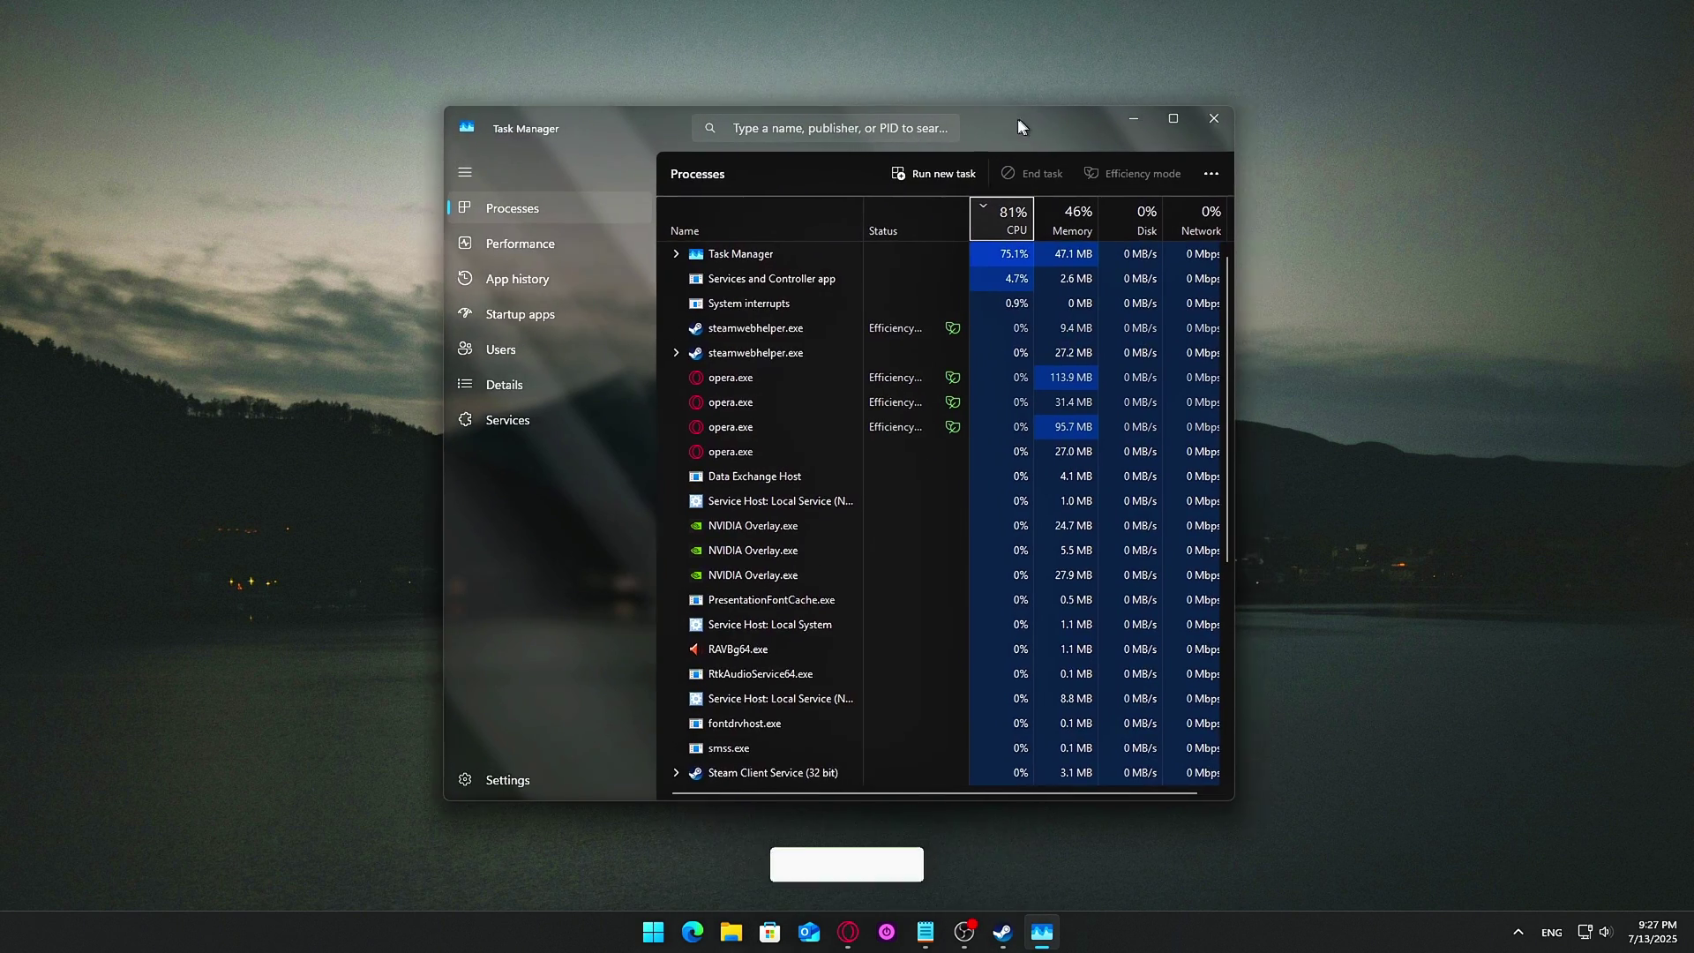
drag(1008, 140, 1012, 124)
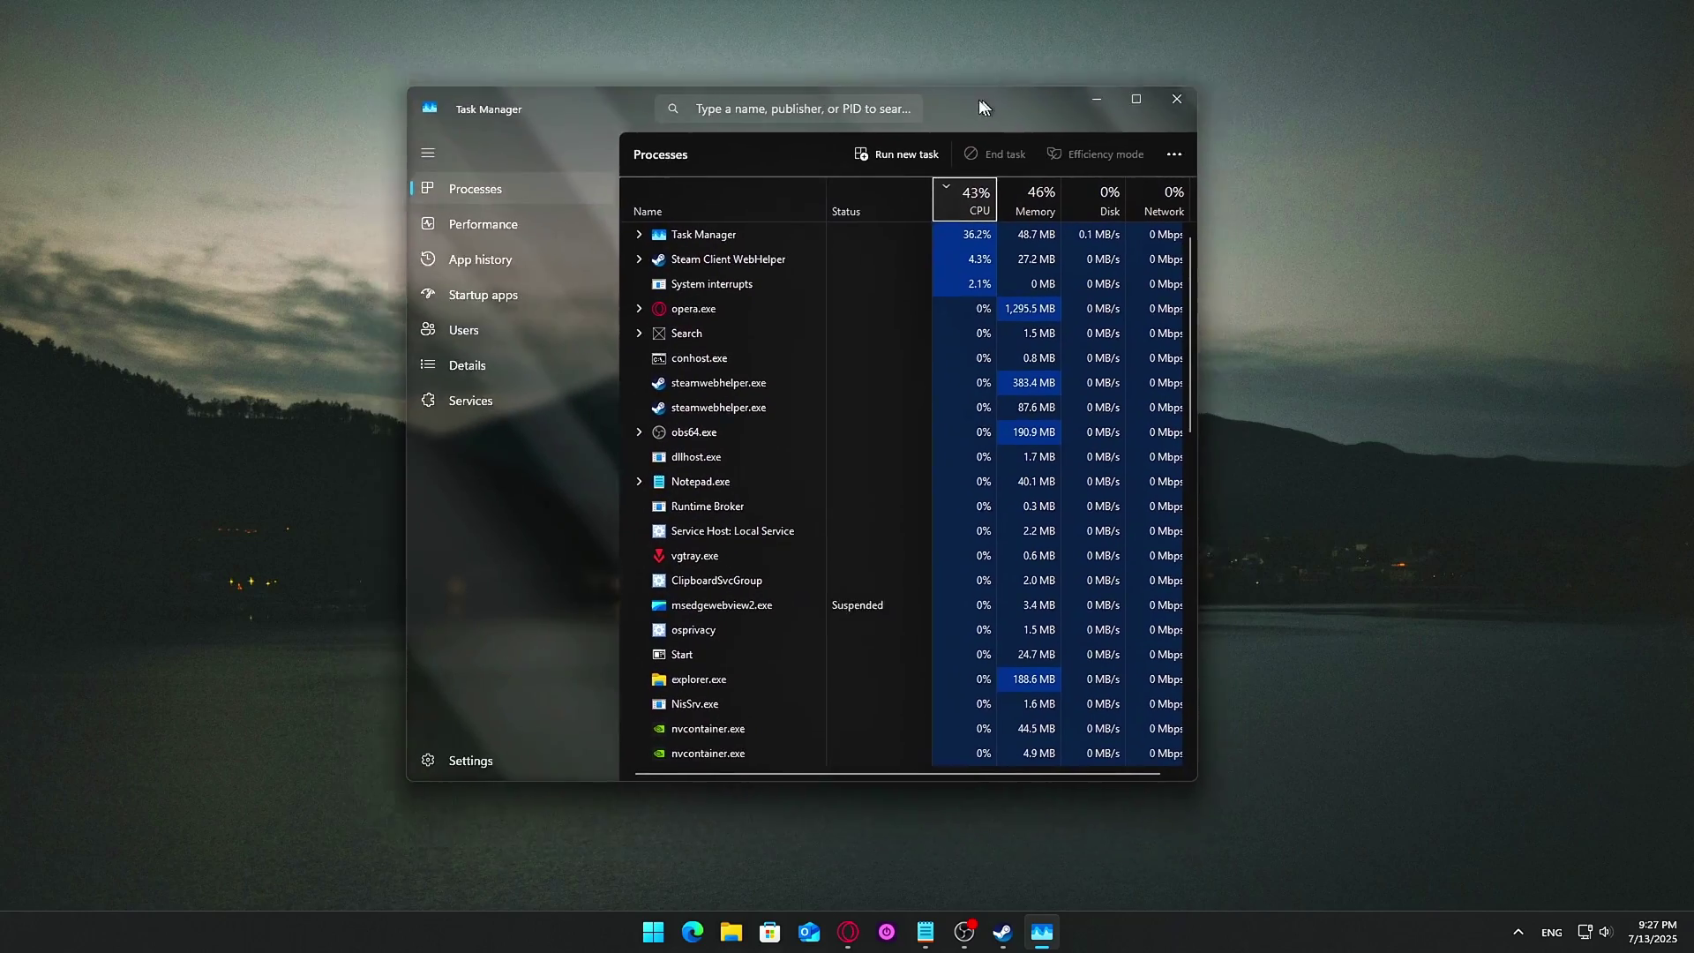
drag(982, 106, 983, 122)
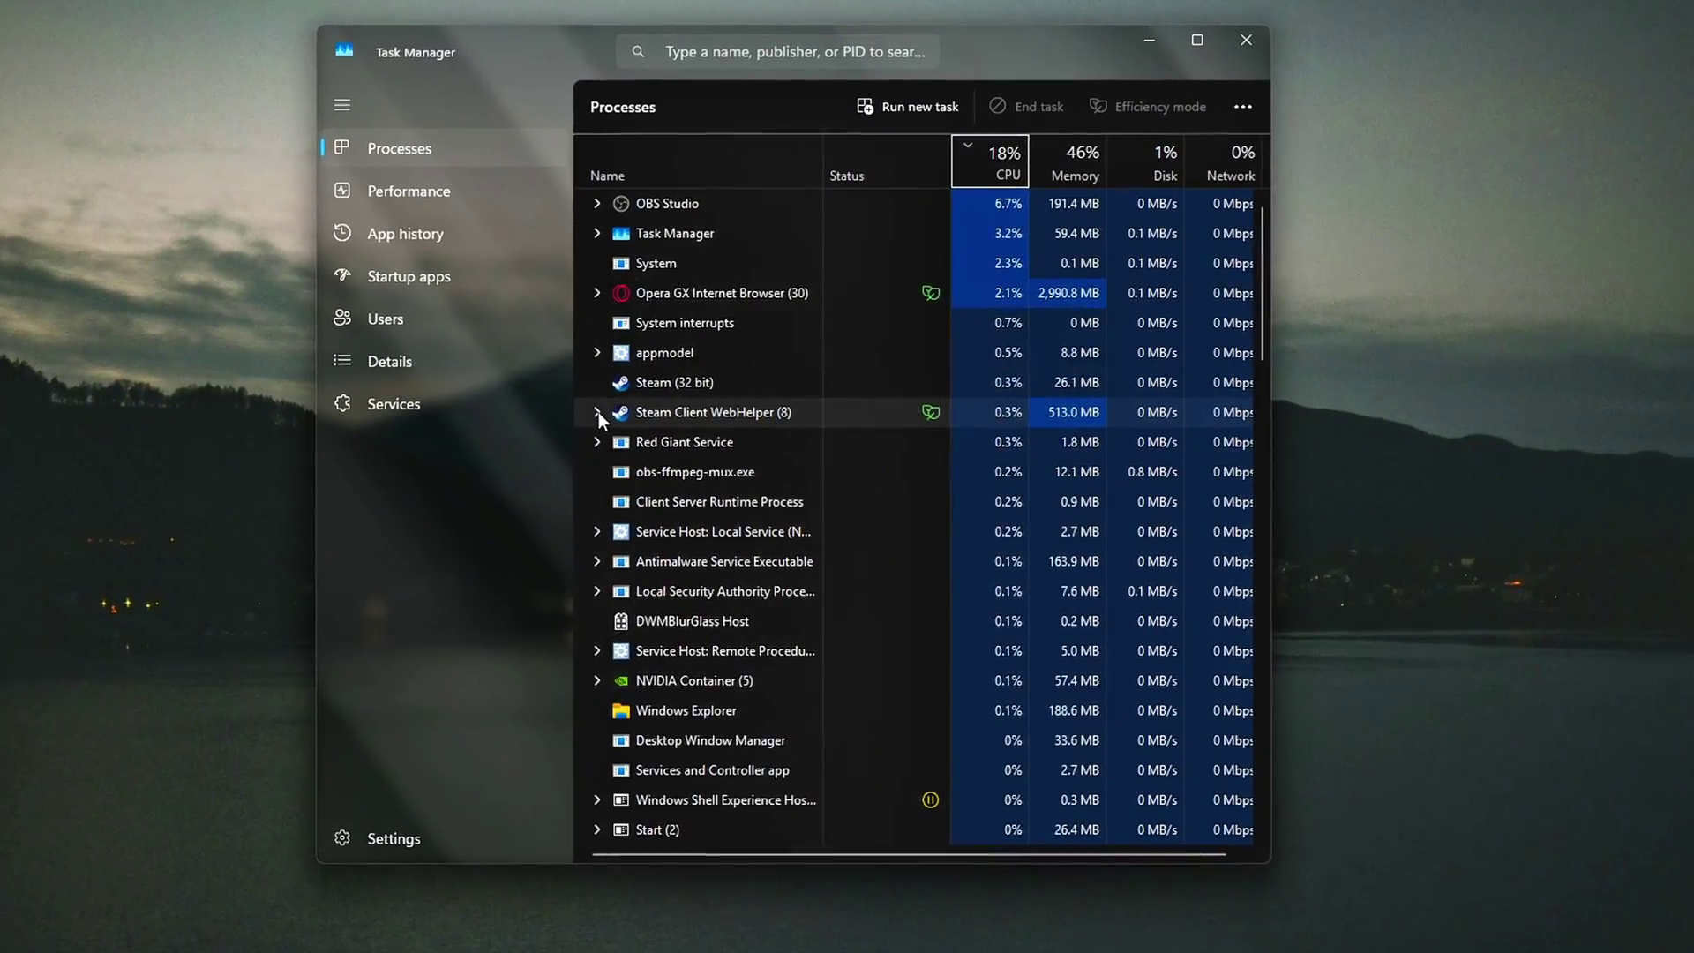
click(598, 412)
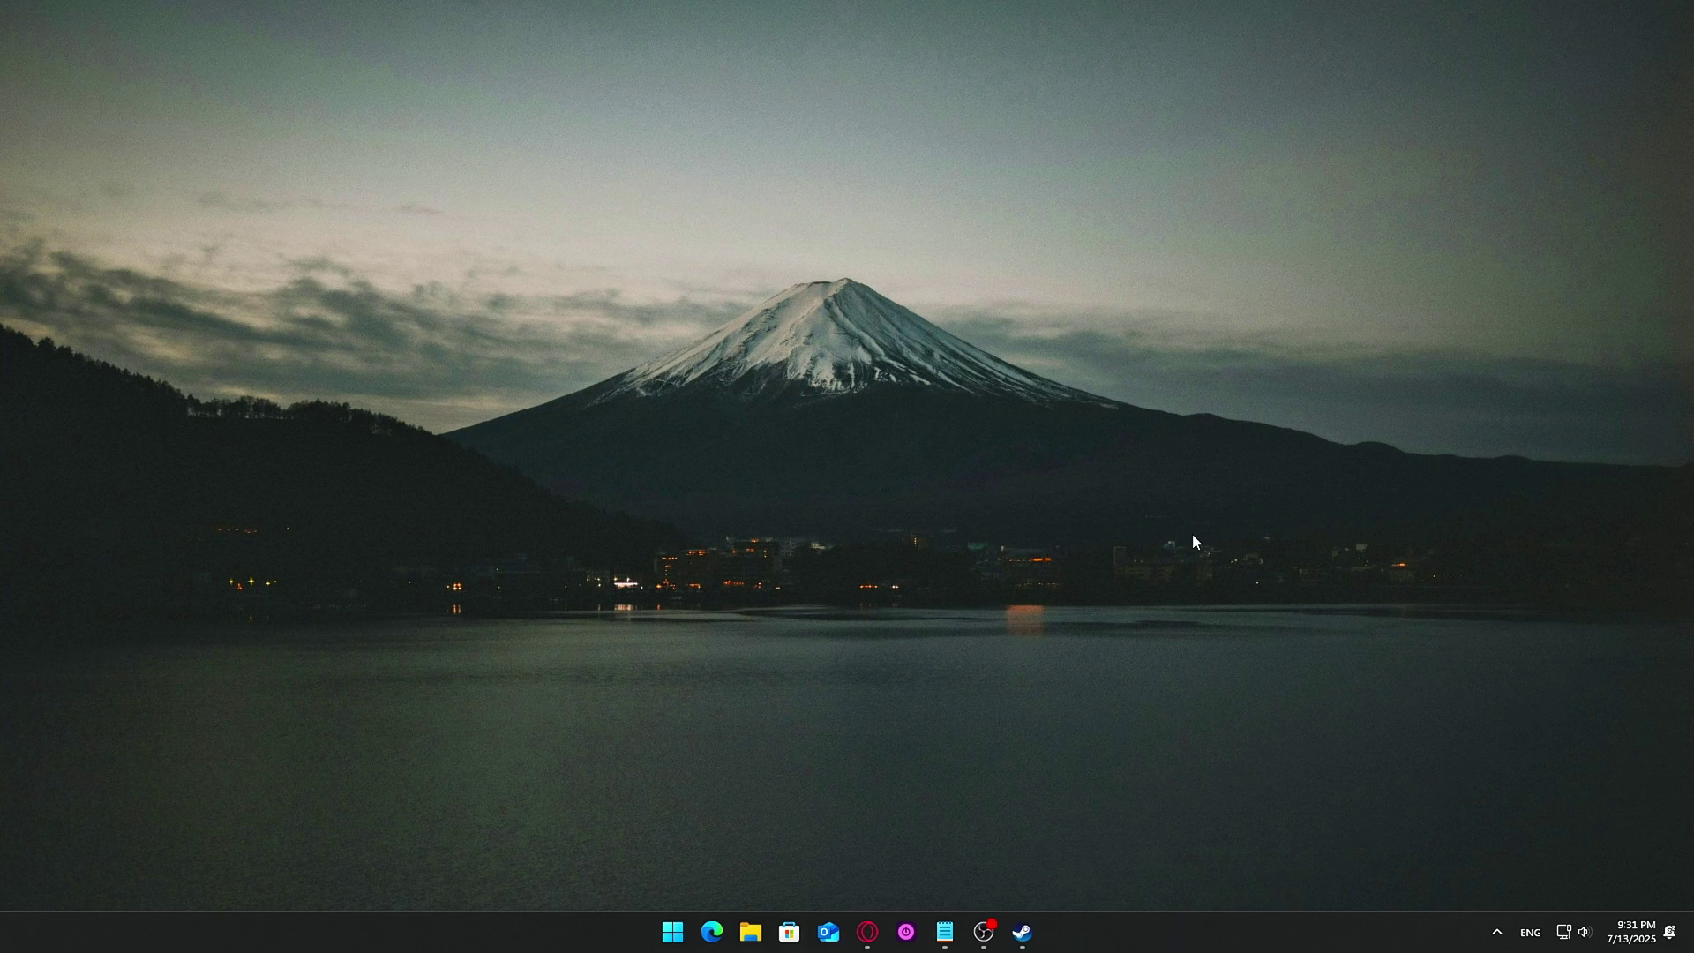
Disable 'Enable GPU accelerated rendering in web views' in Interface settings and choose Restart Later.
click(1022, 931)
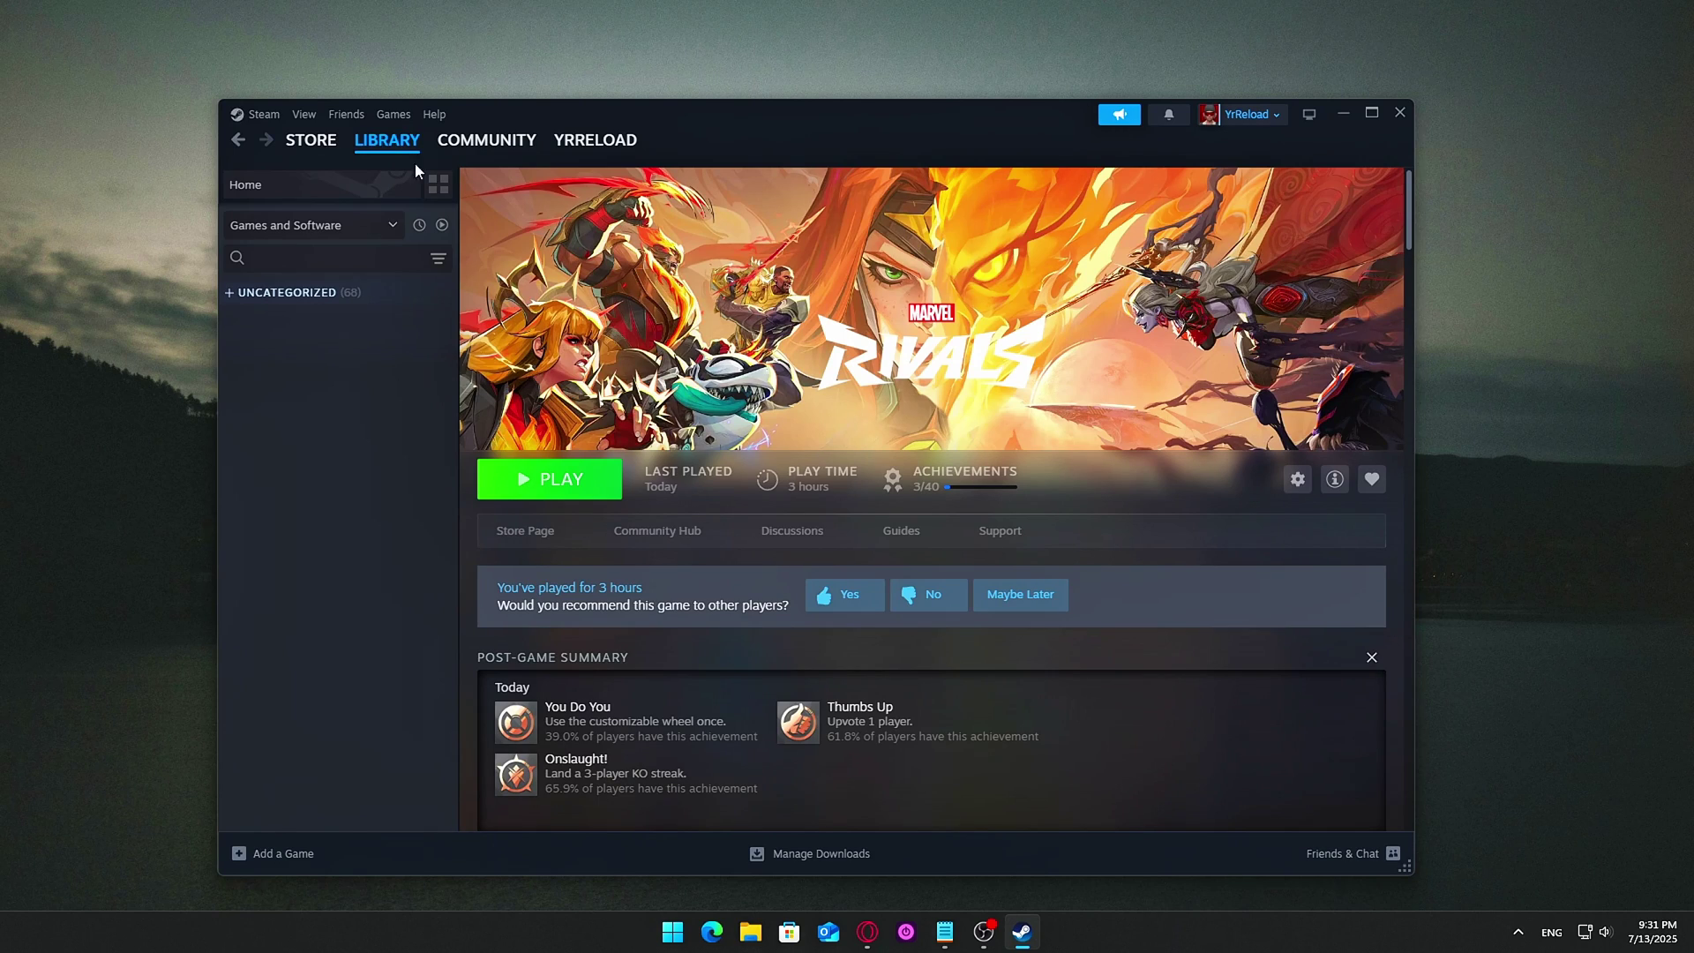
click(263, 115)
click(300, 302)
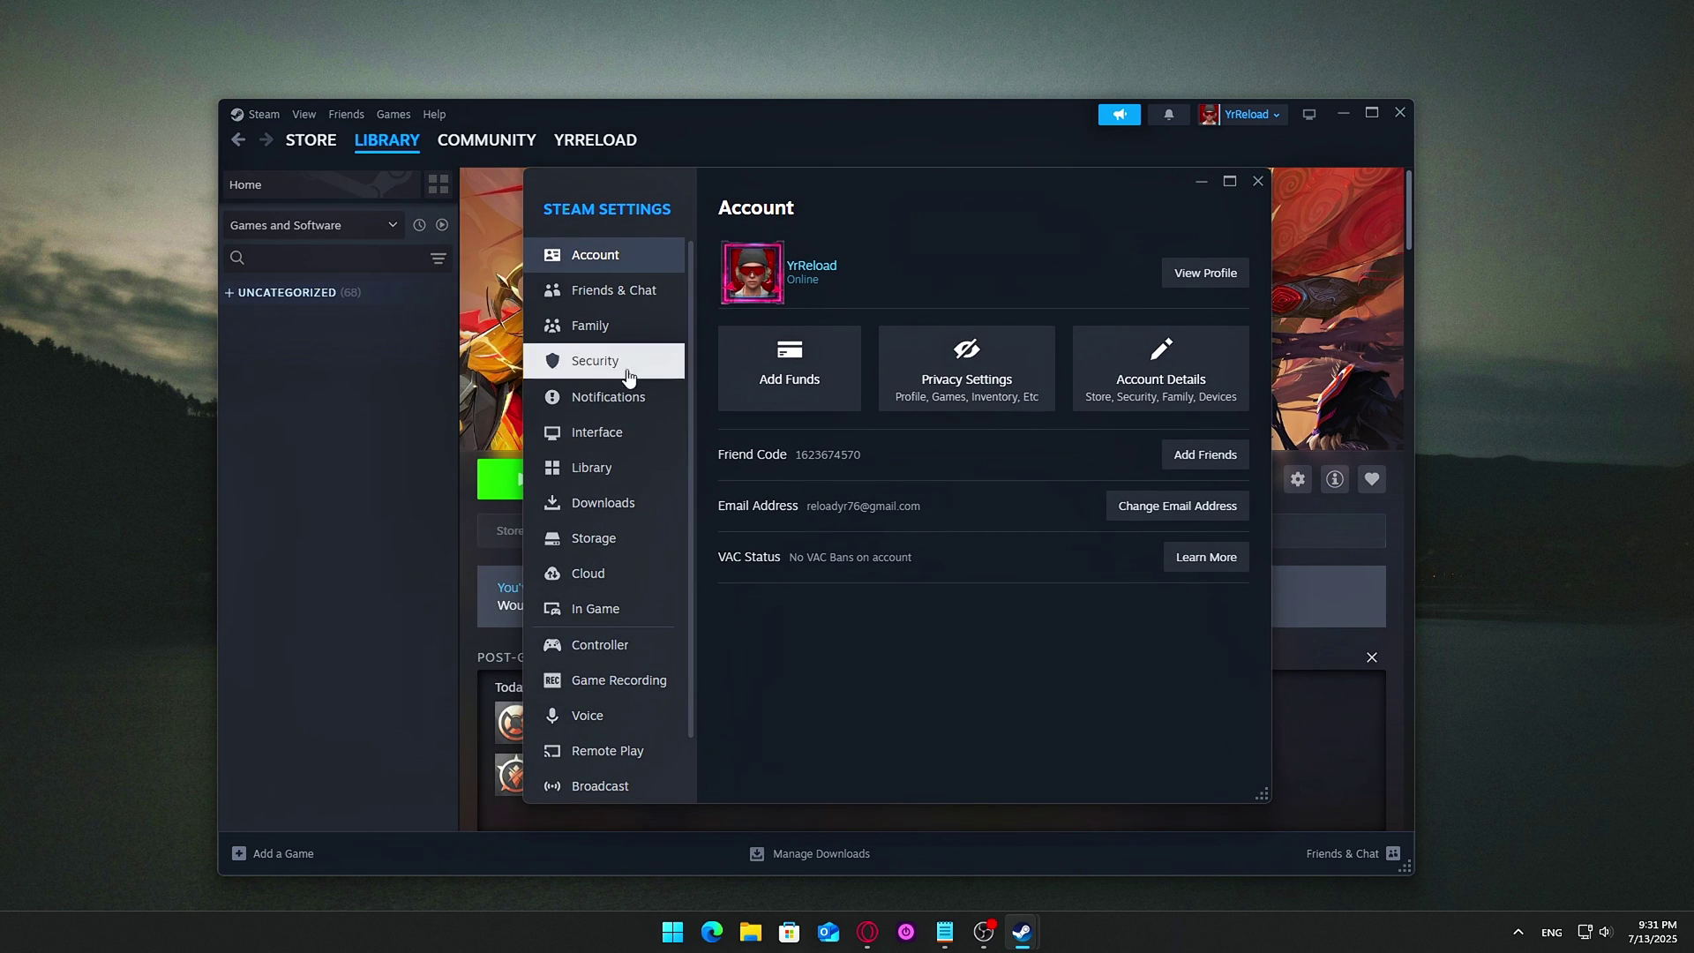
click(597, 432)
scroll(1009, 461, down, 2)
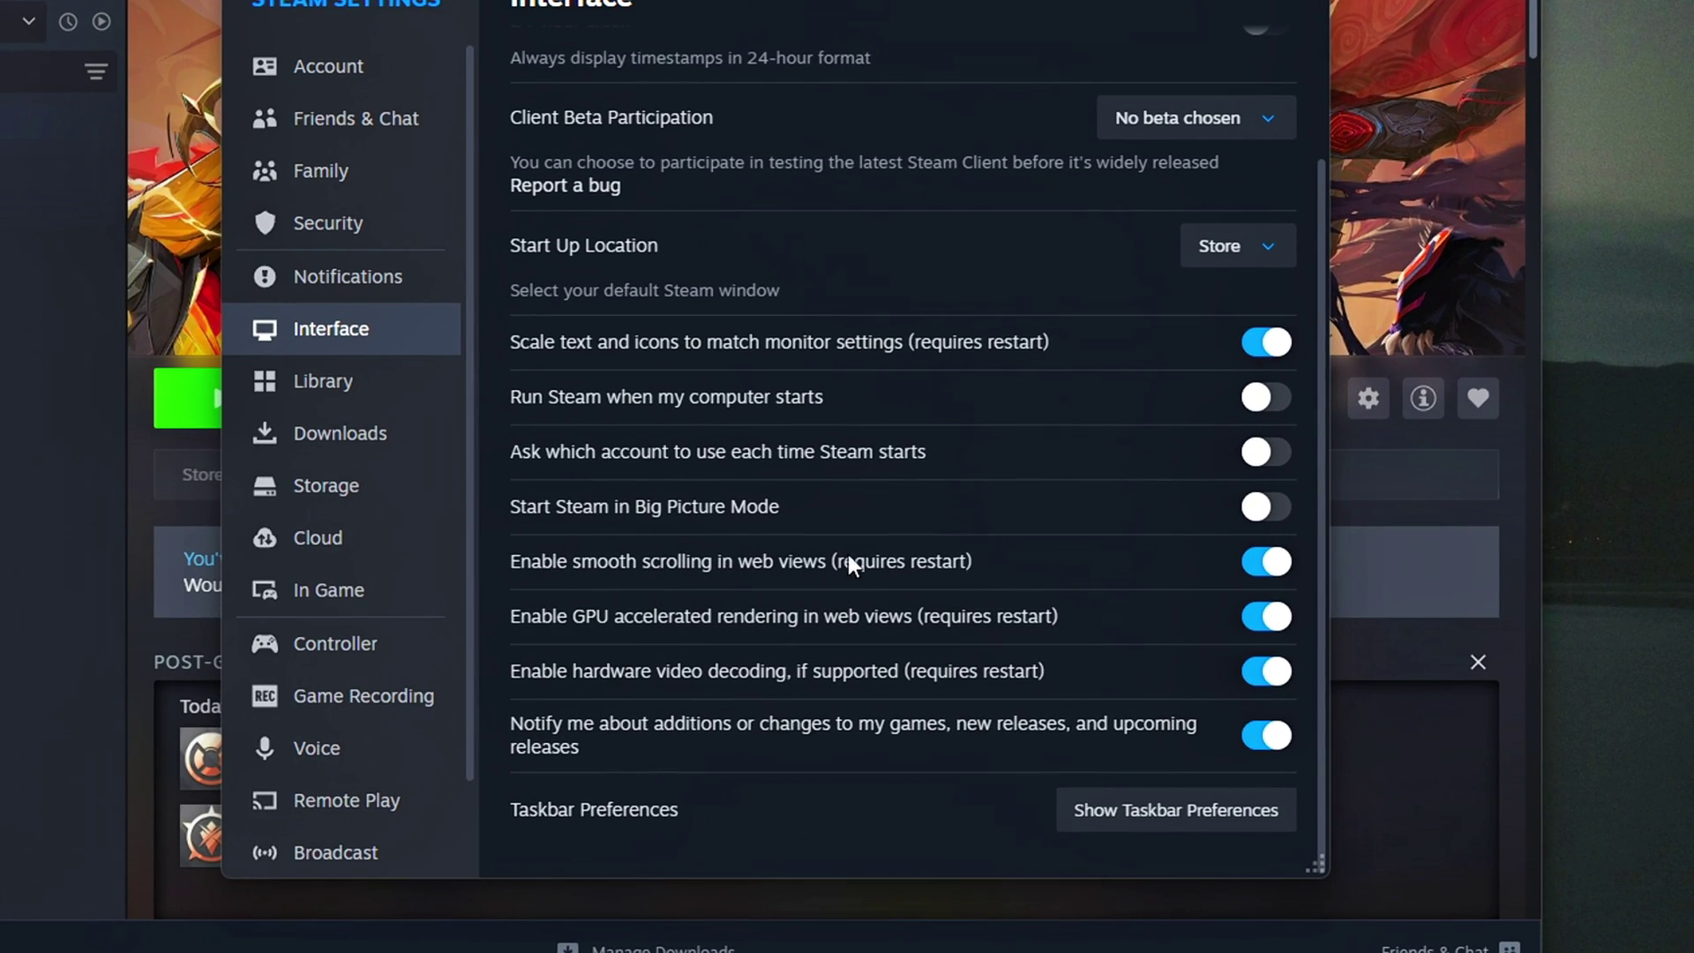
click(1266, 561)
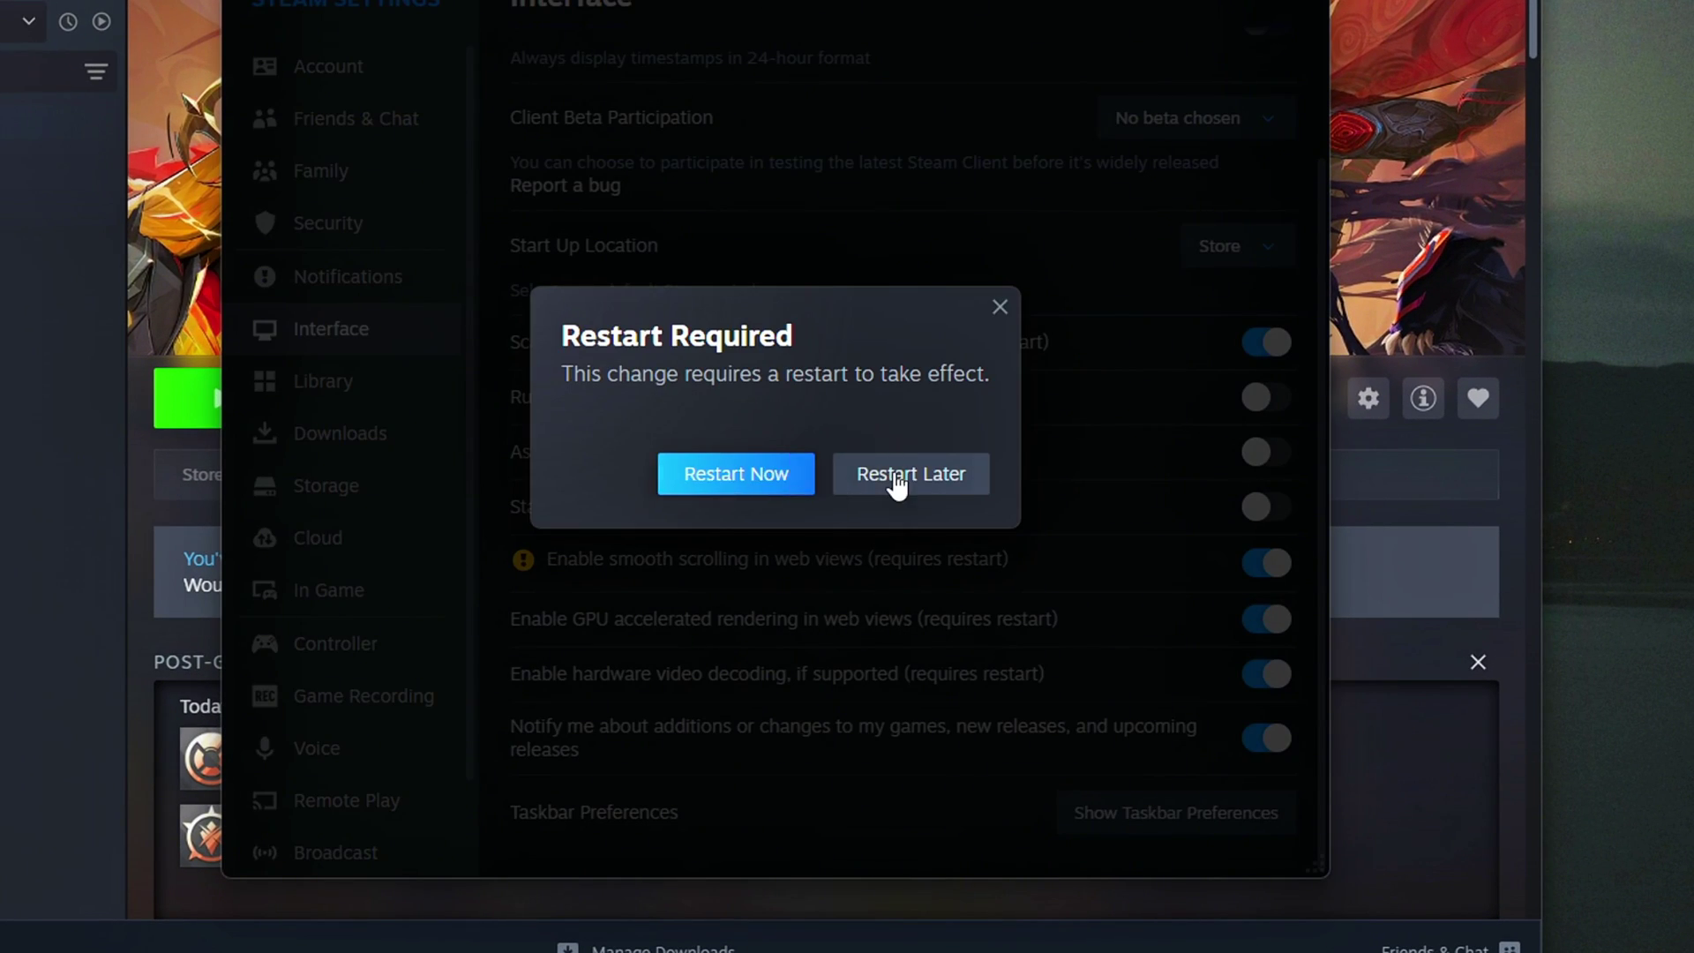
click(897, 477)
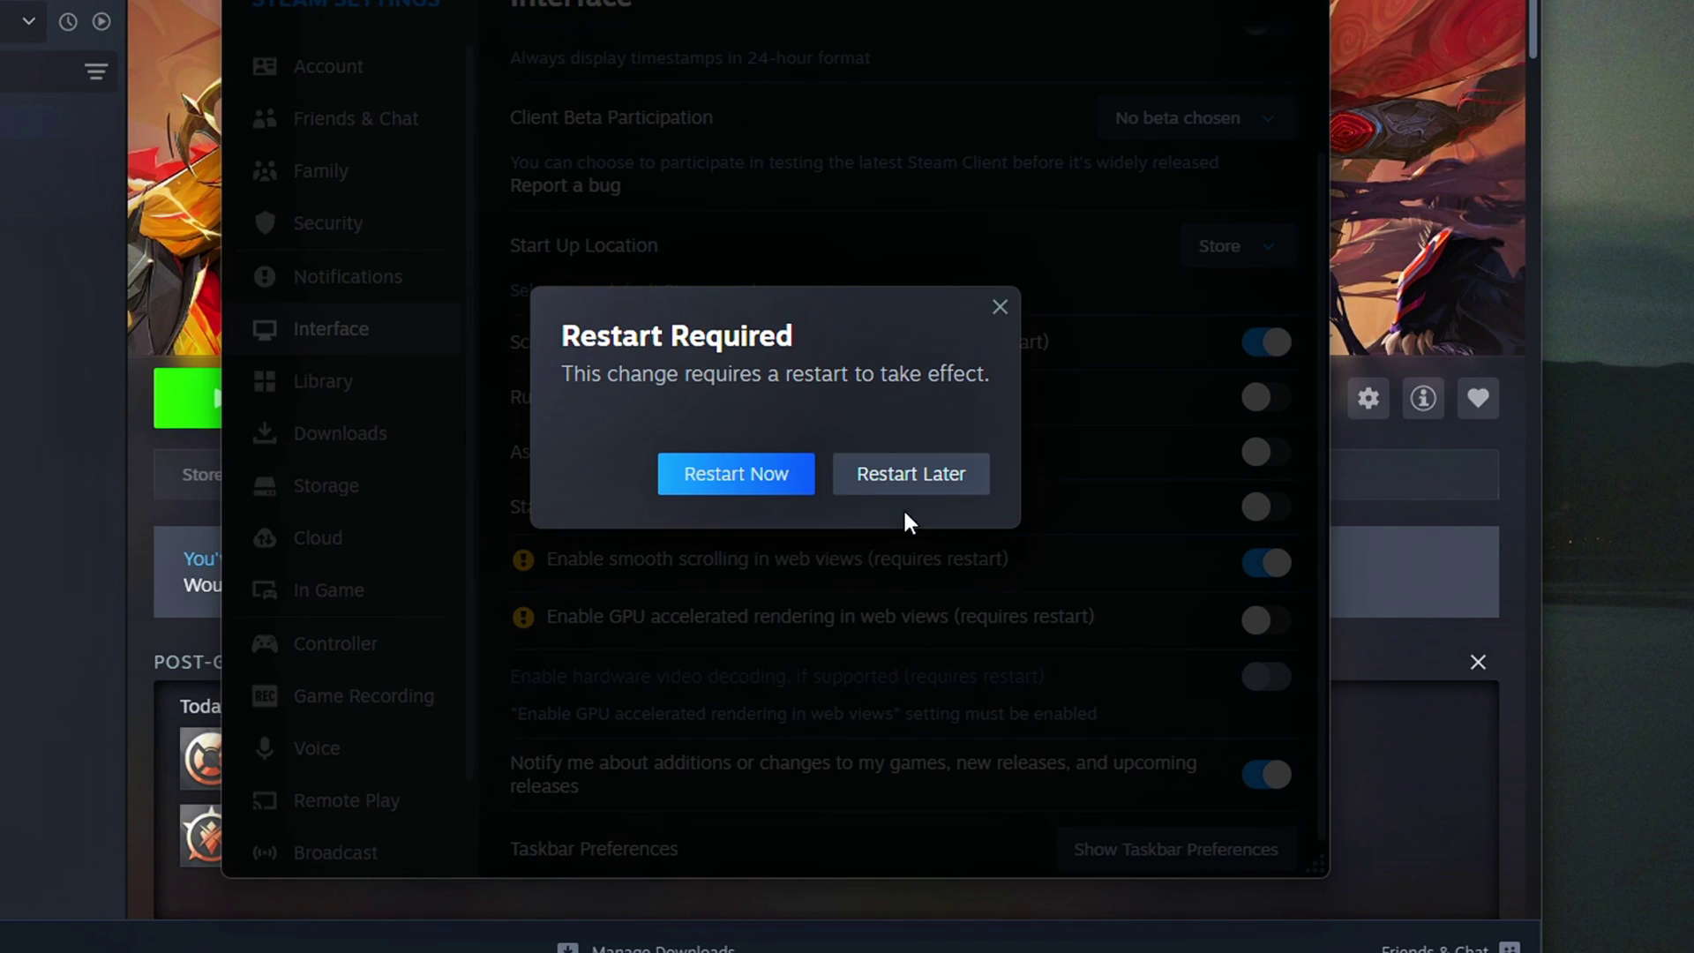
click(900, 475)
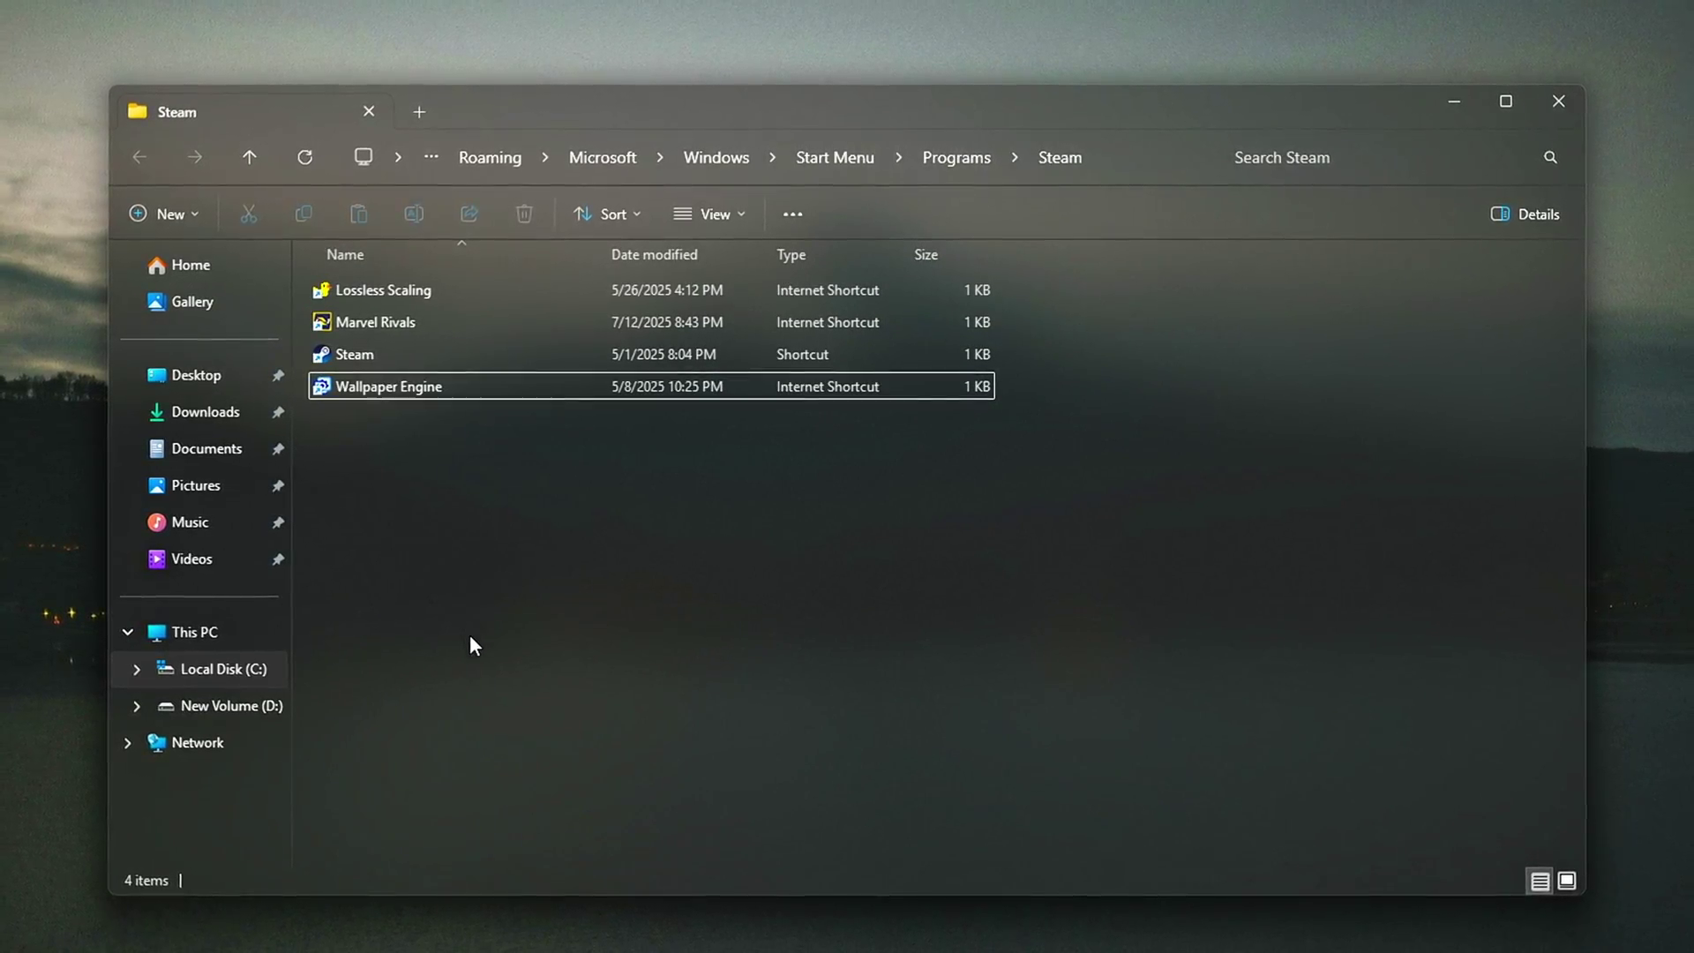
Append -oldlib to the Steam Start Menu shortcut's Target and confirm with OK.
click(353, 355)
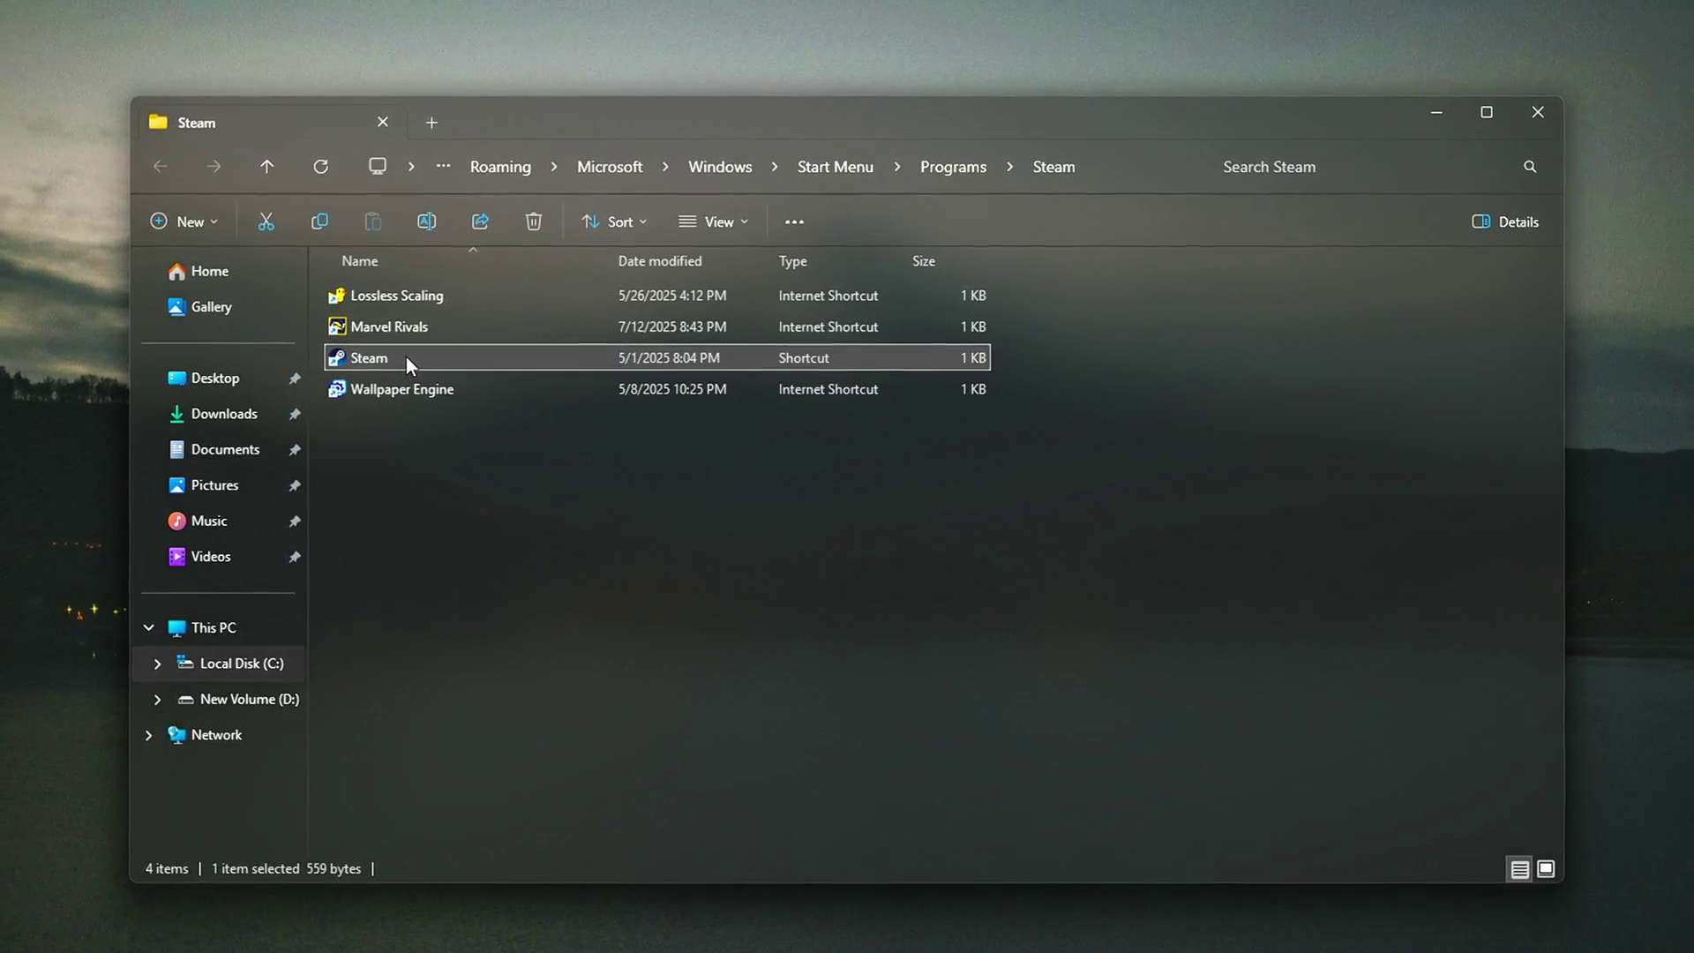
right_click(405, 362)
click(539, 940)
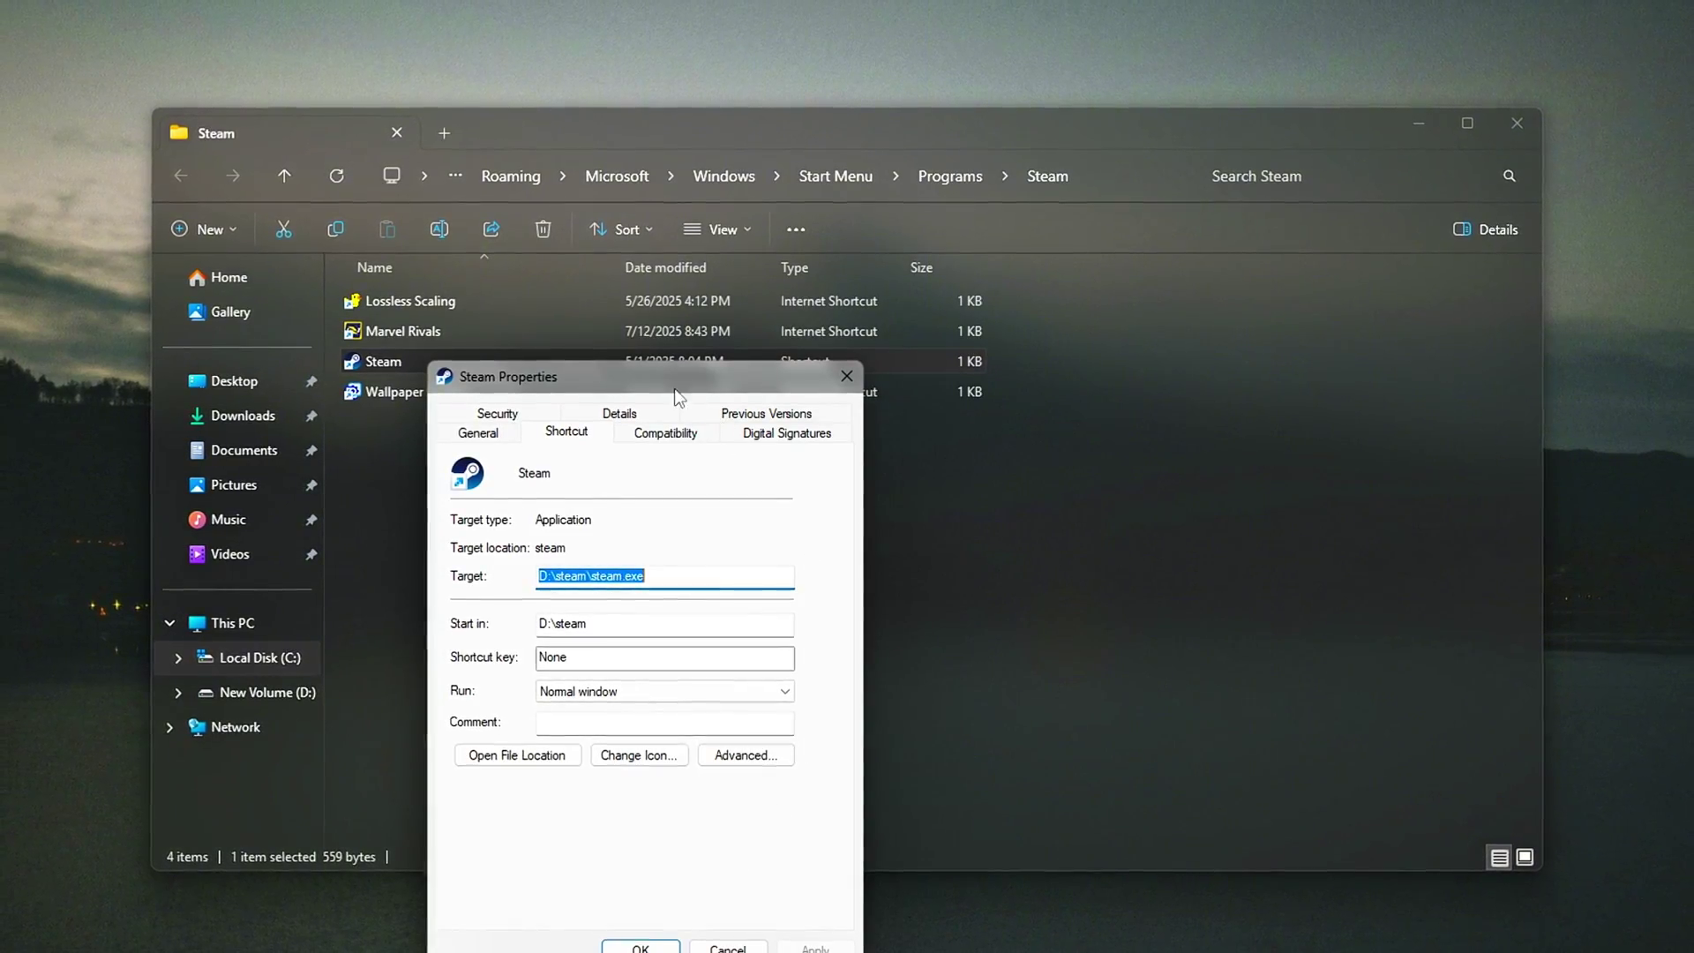
drag(679, 397, 909, 208)
click(1015, 376)
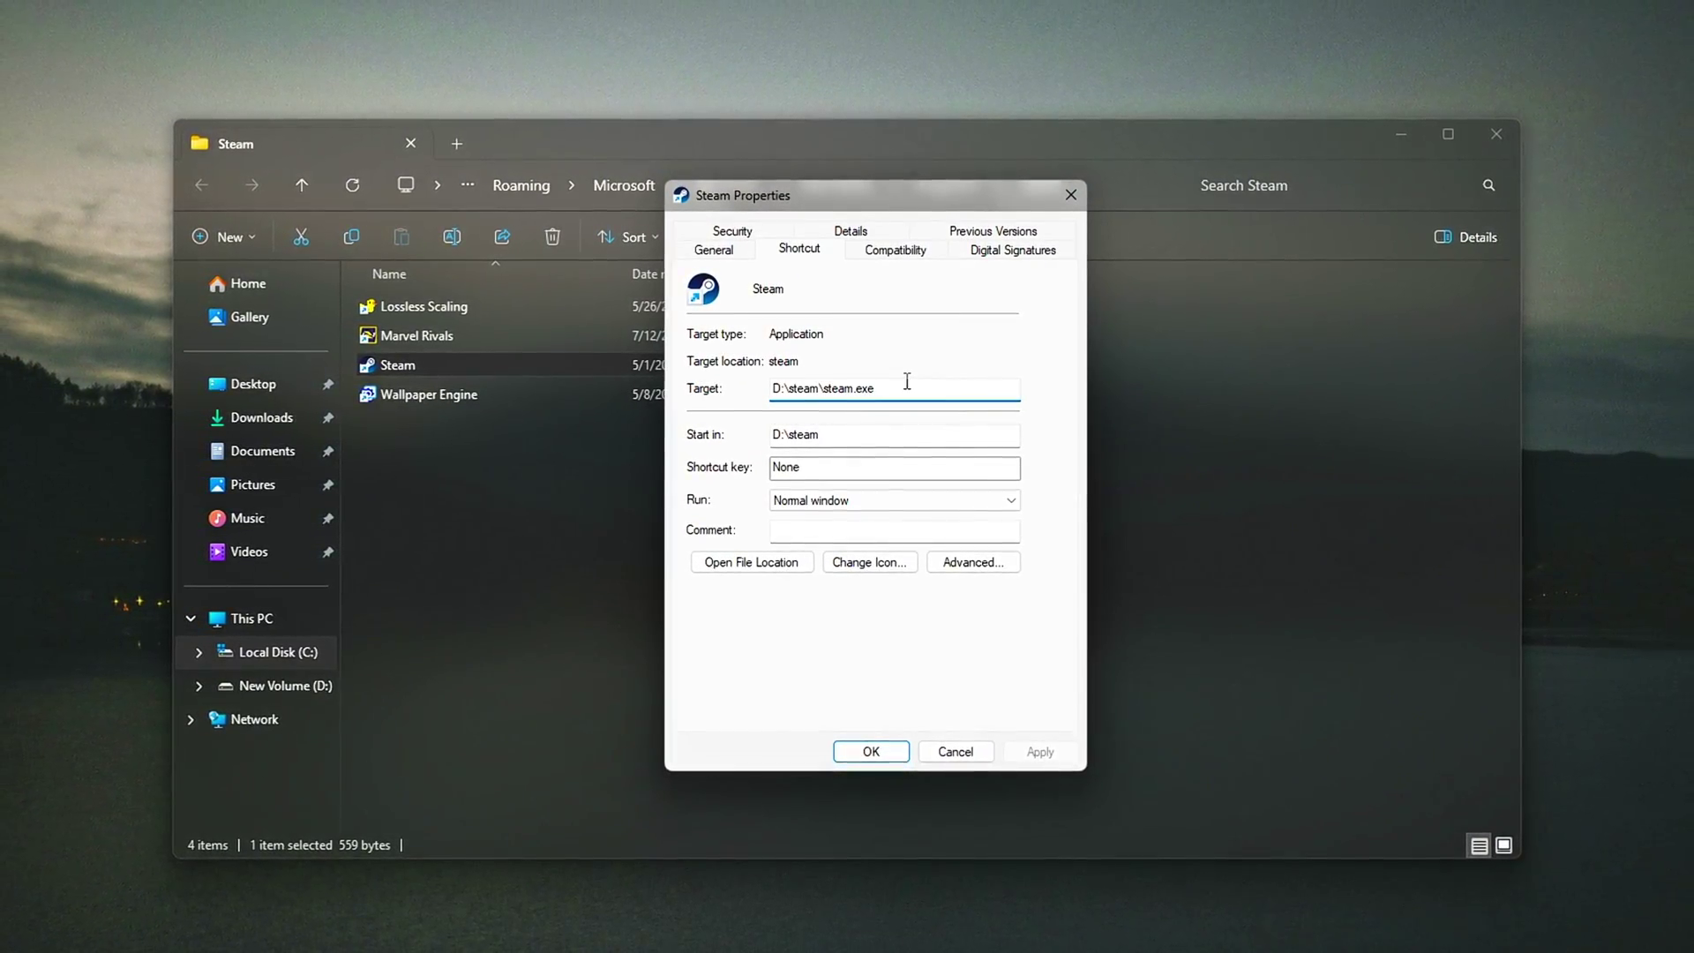
text(-oldlib)
drag(906, 384, 877, 386)
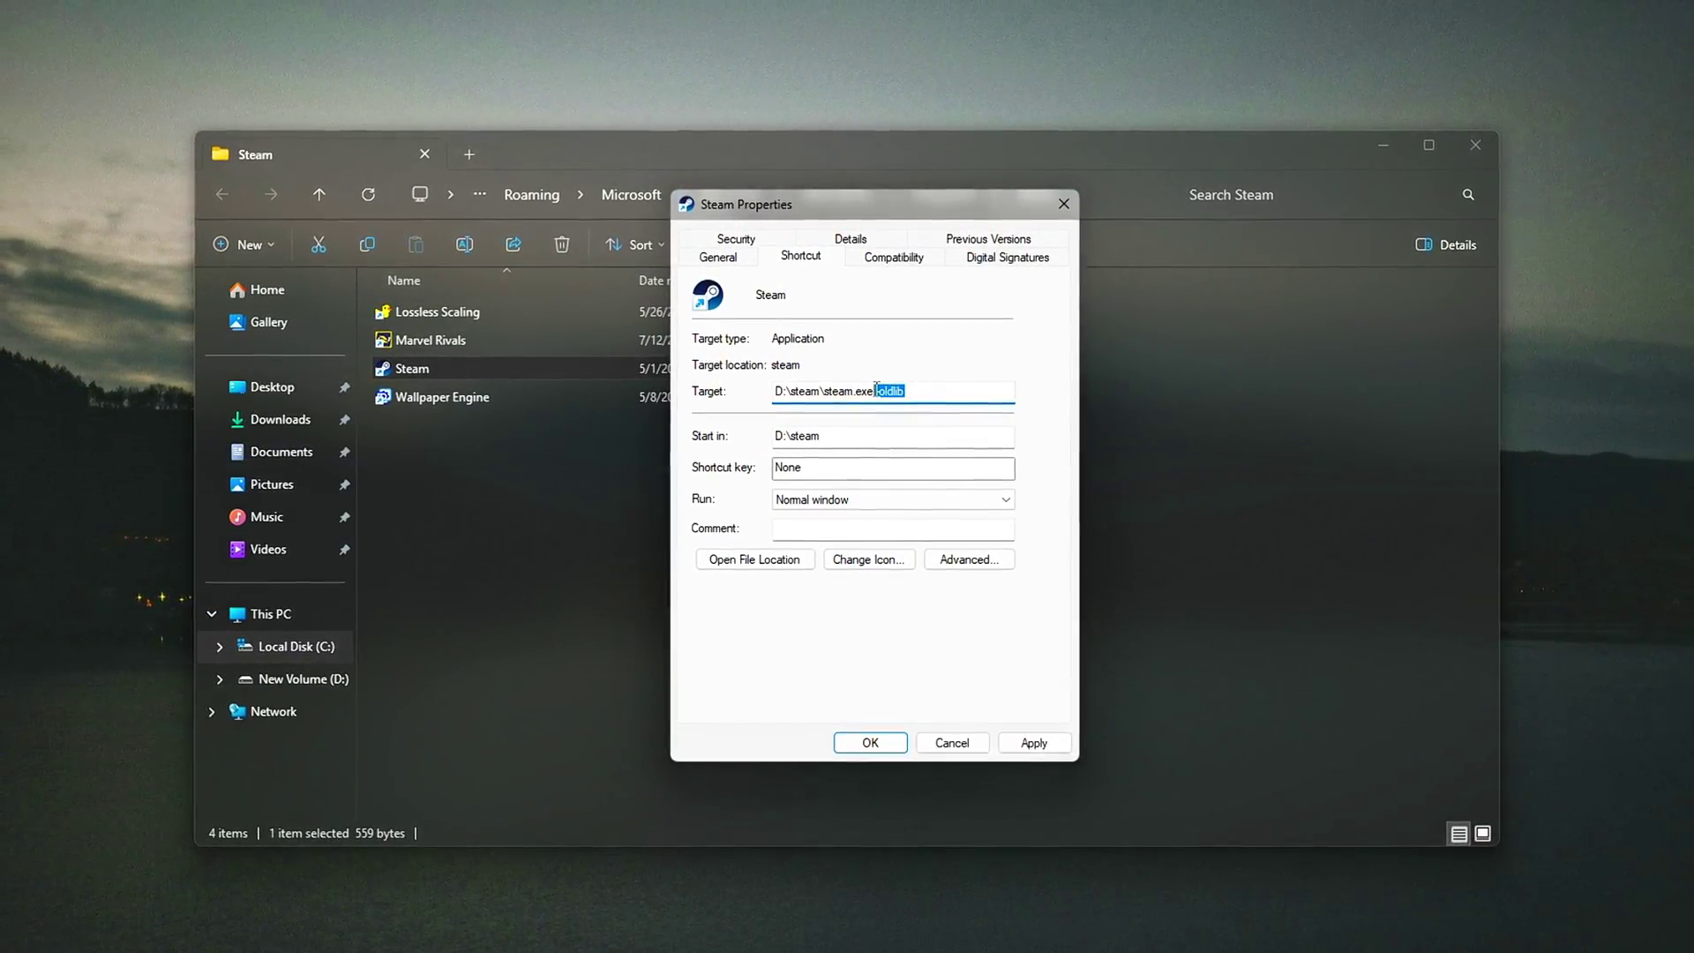
click(870, 742)
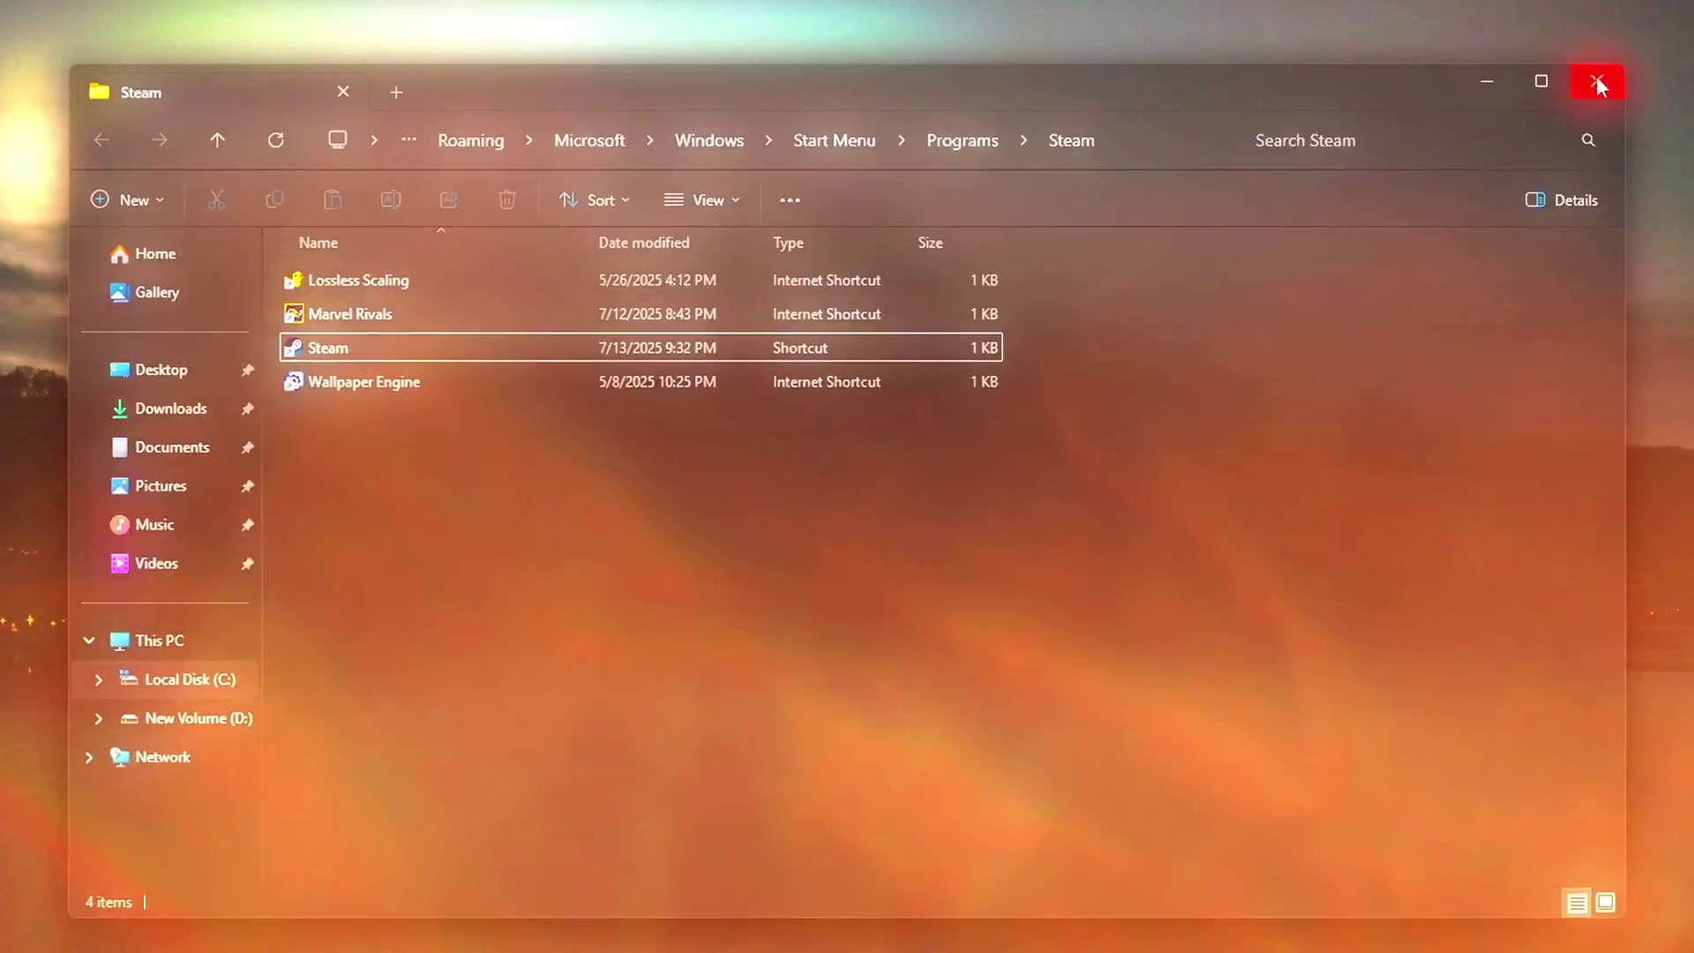
click(1454, 155)
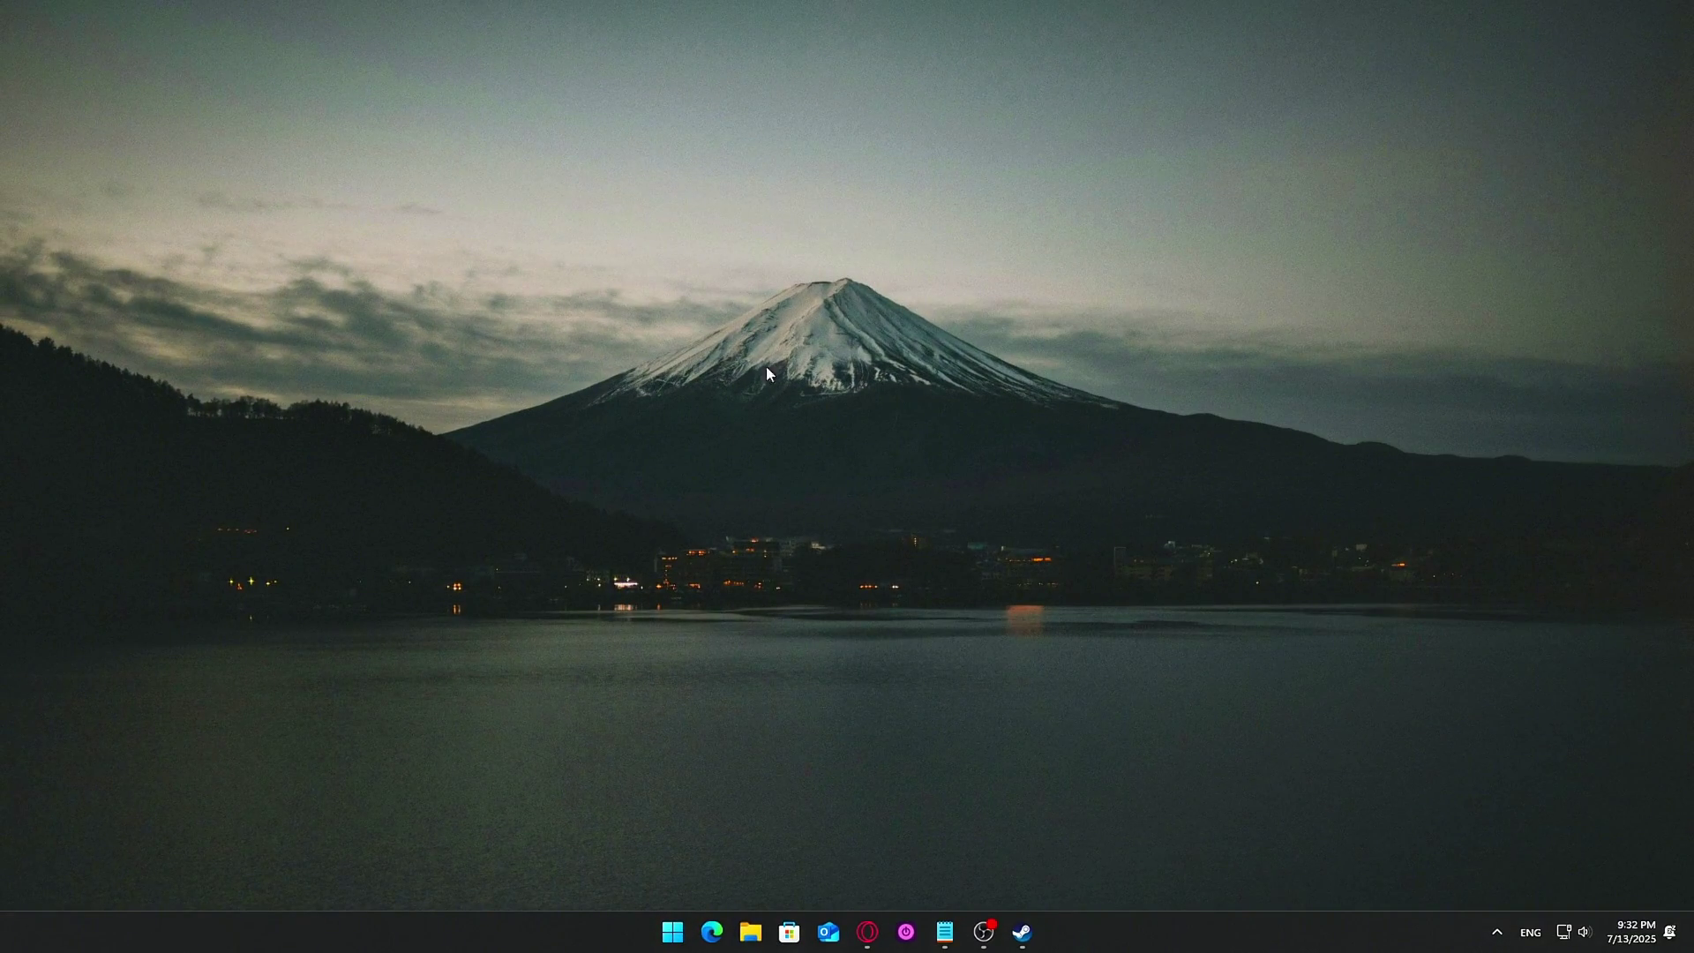
From Start search, add -oldlib to the Steam shortcut's Target again and save it.
key(super)
text(s)
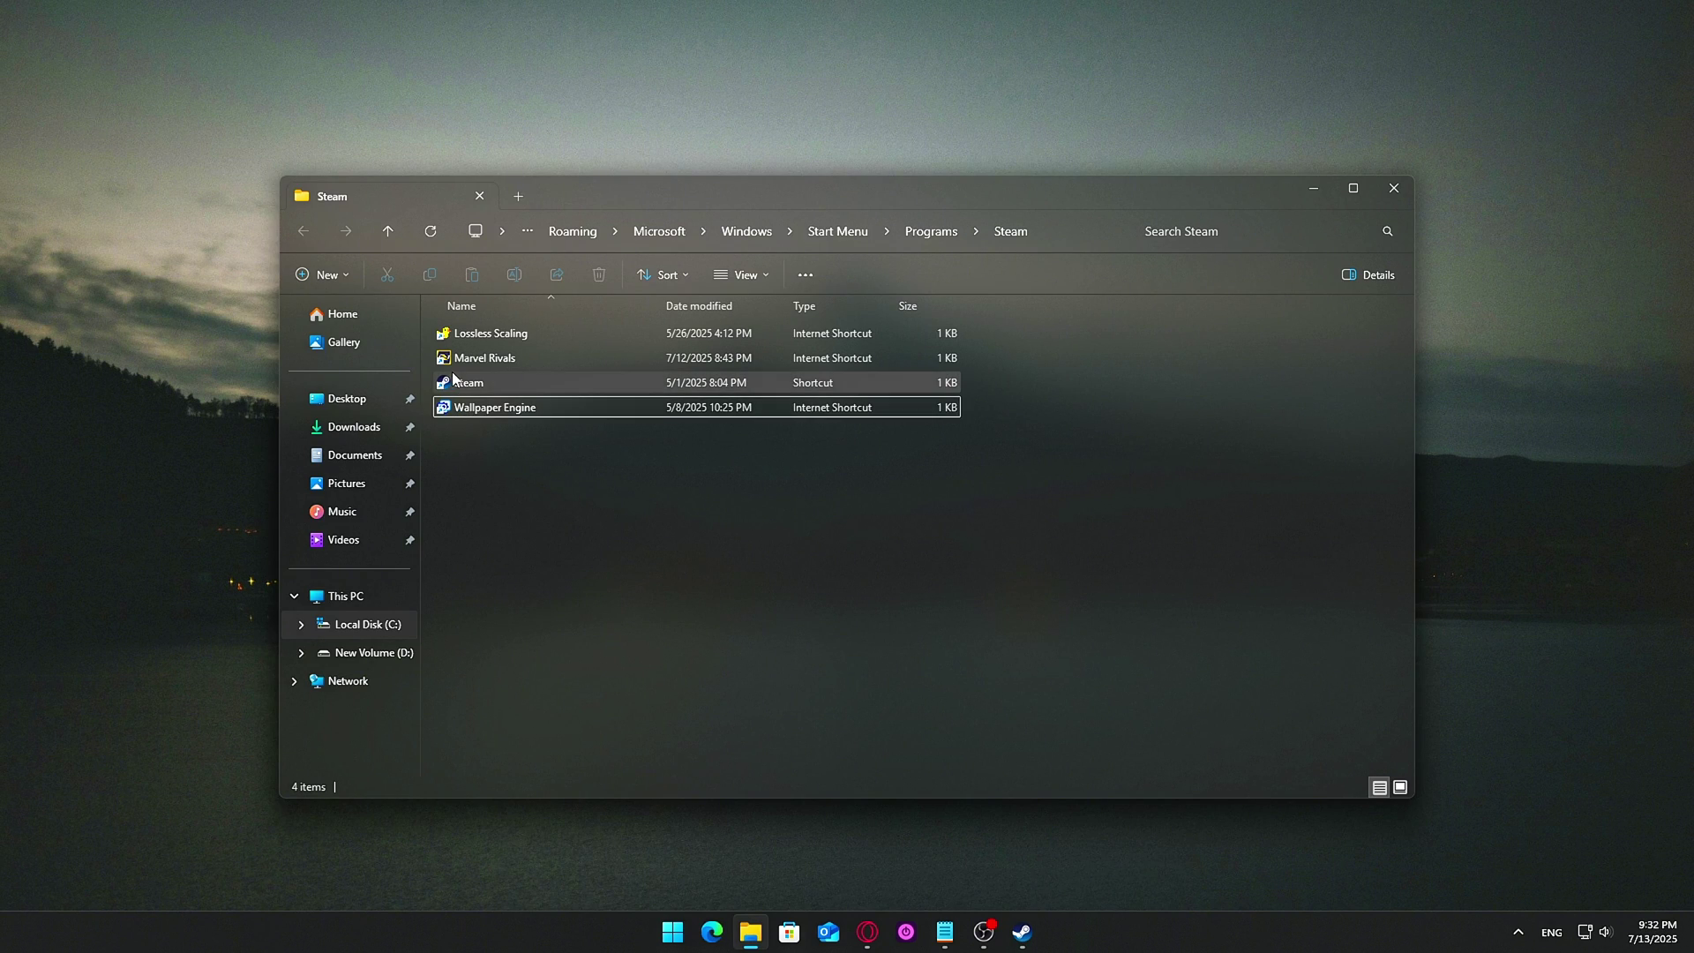
right_click(500, 382)
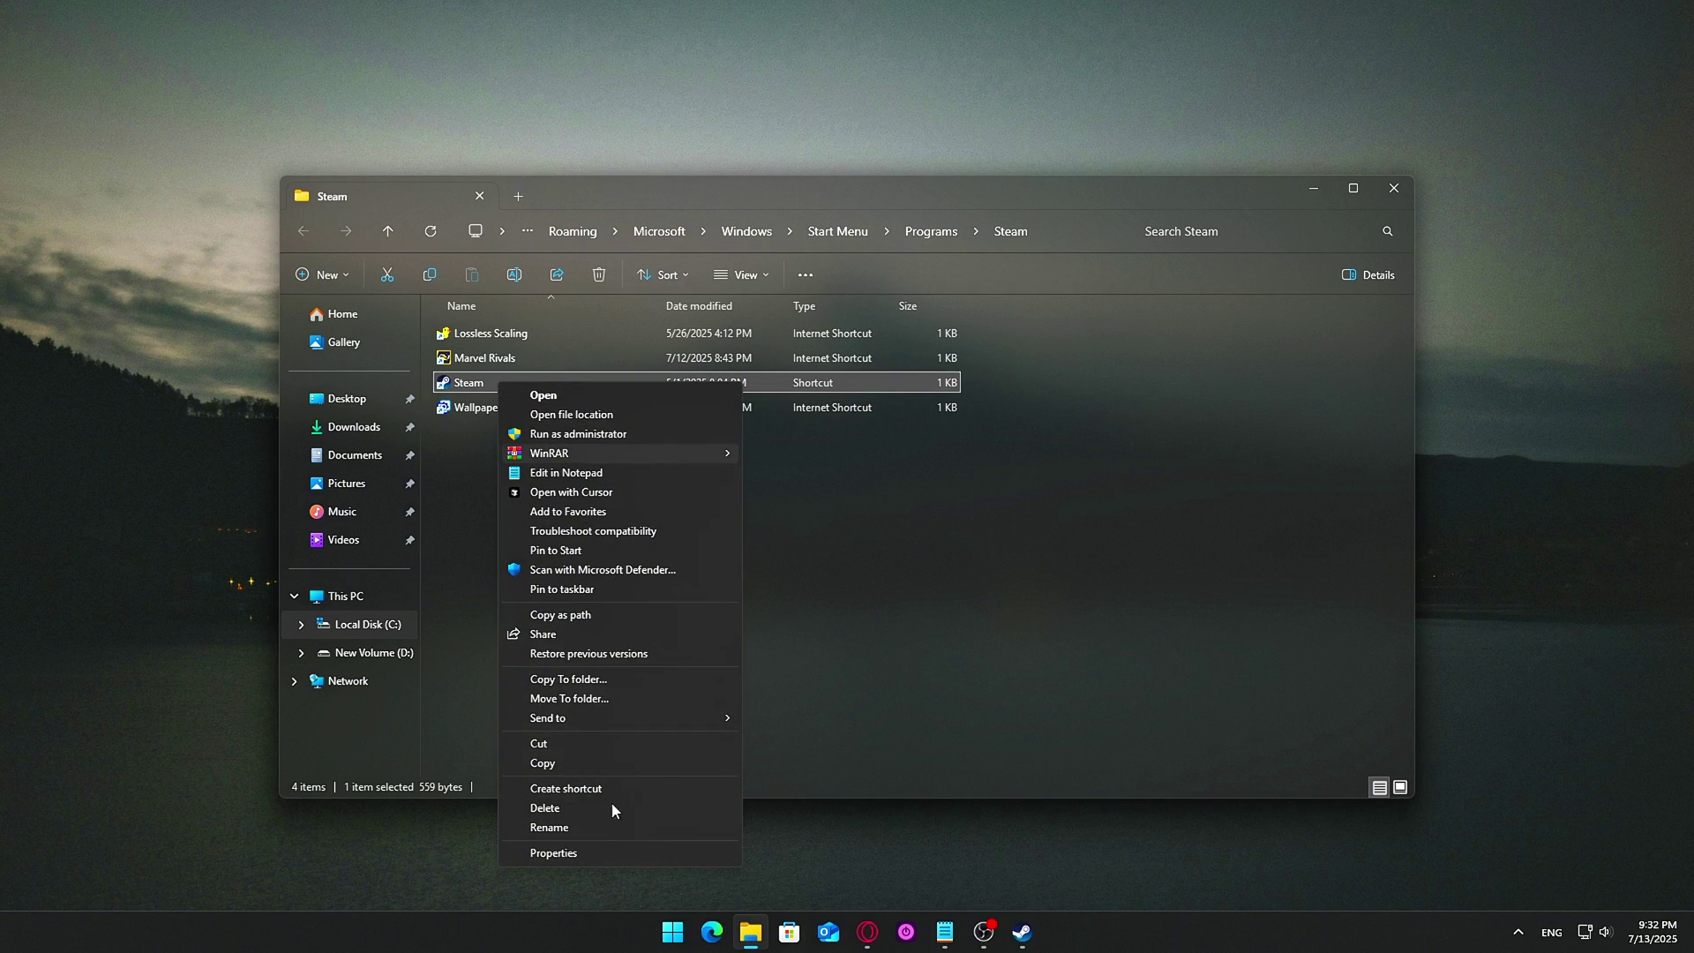
click(581, 849)
drag(706, 395, 894, 241)
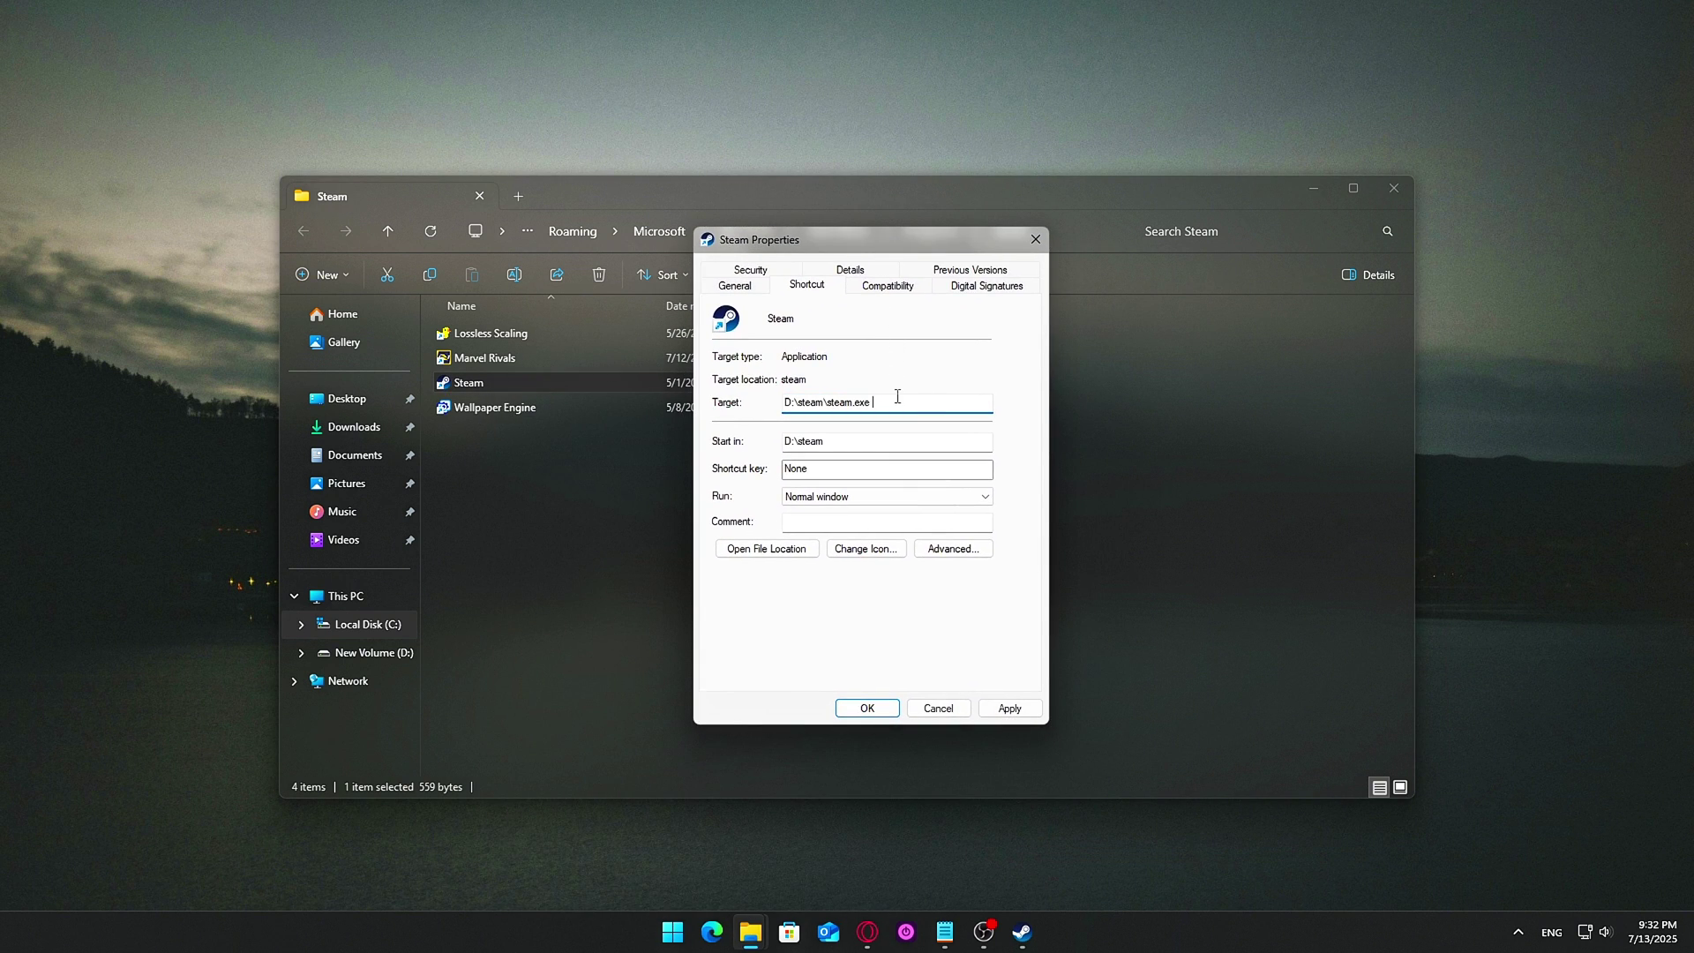
text(-oldlib)
click(868, 709)
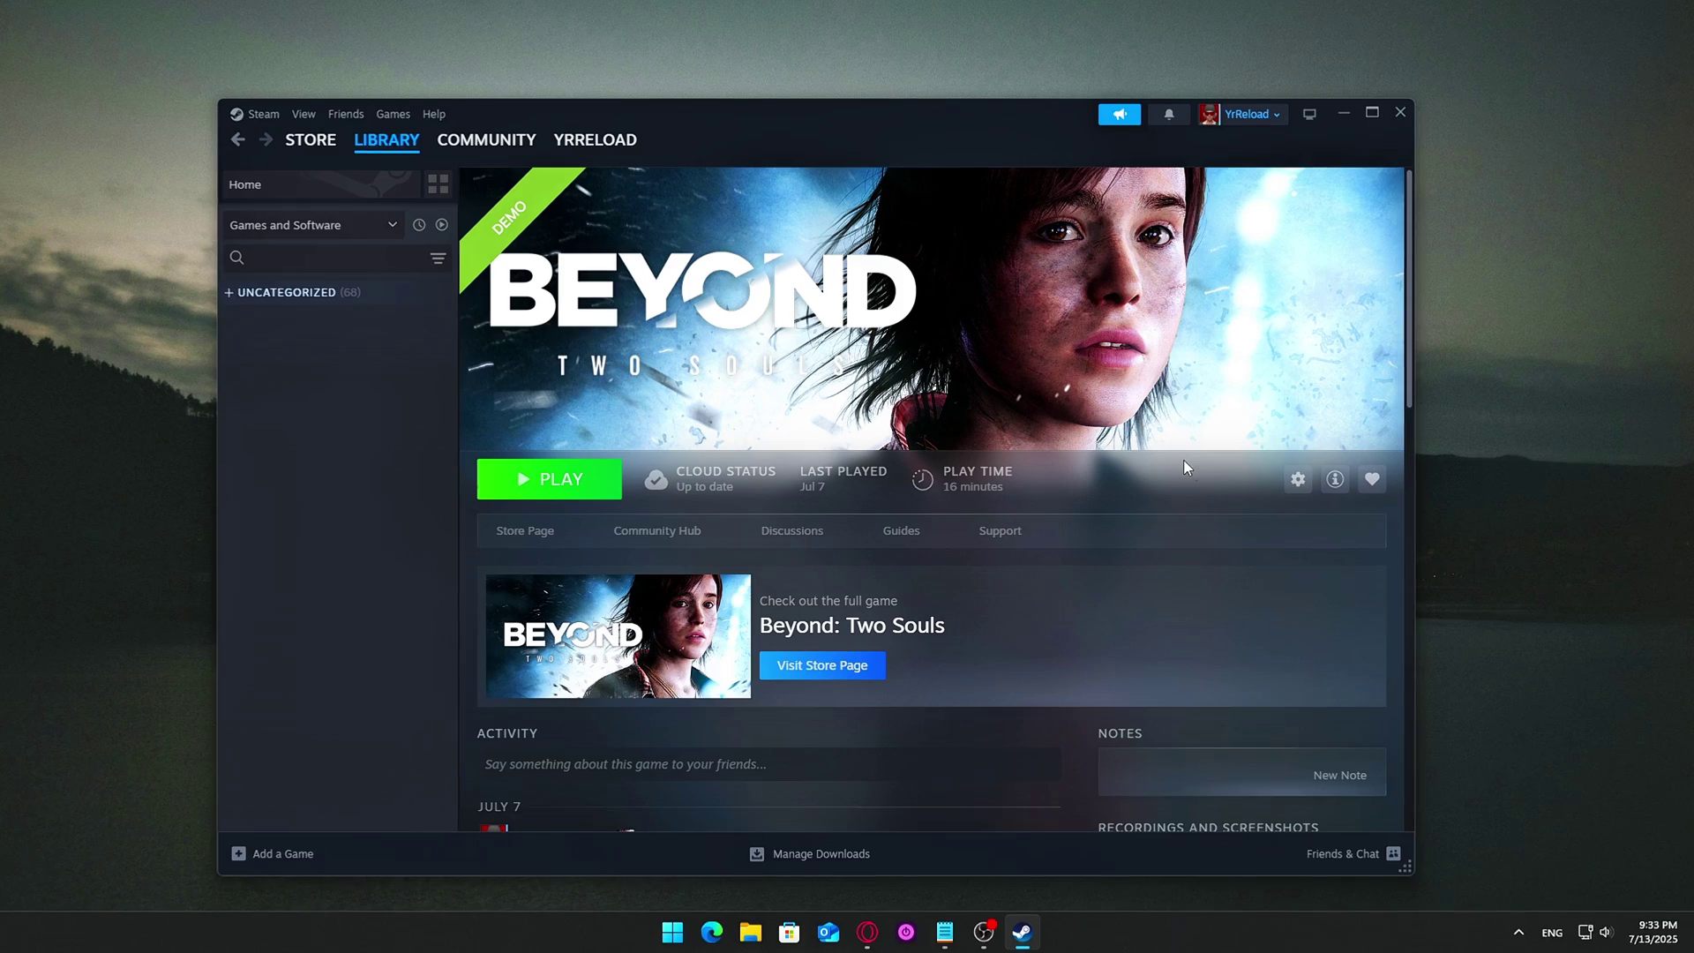
Turn off 'Keep game's saves in the Steam Cloud' for Beyond: Two Souls Demo and close its properties.
click(1310, 478)
click(1345, 605)
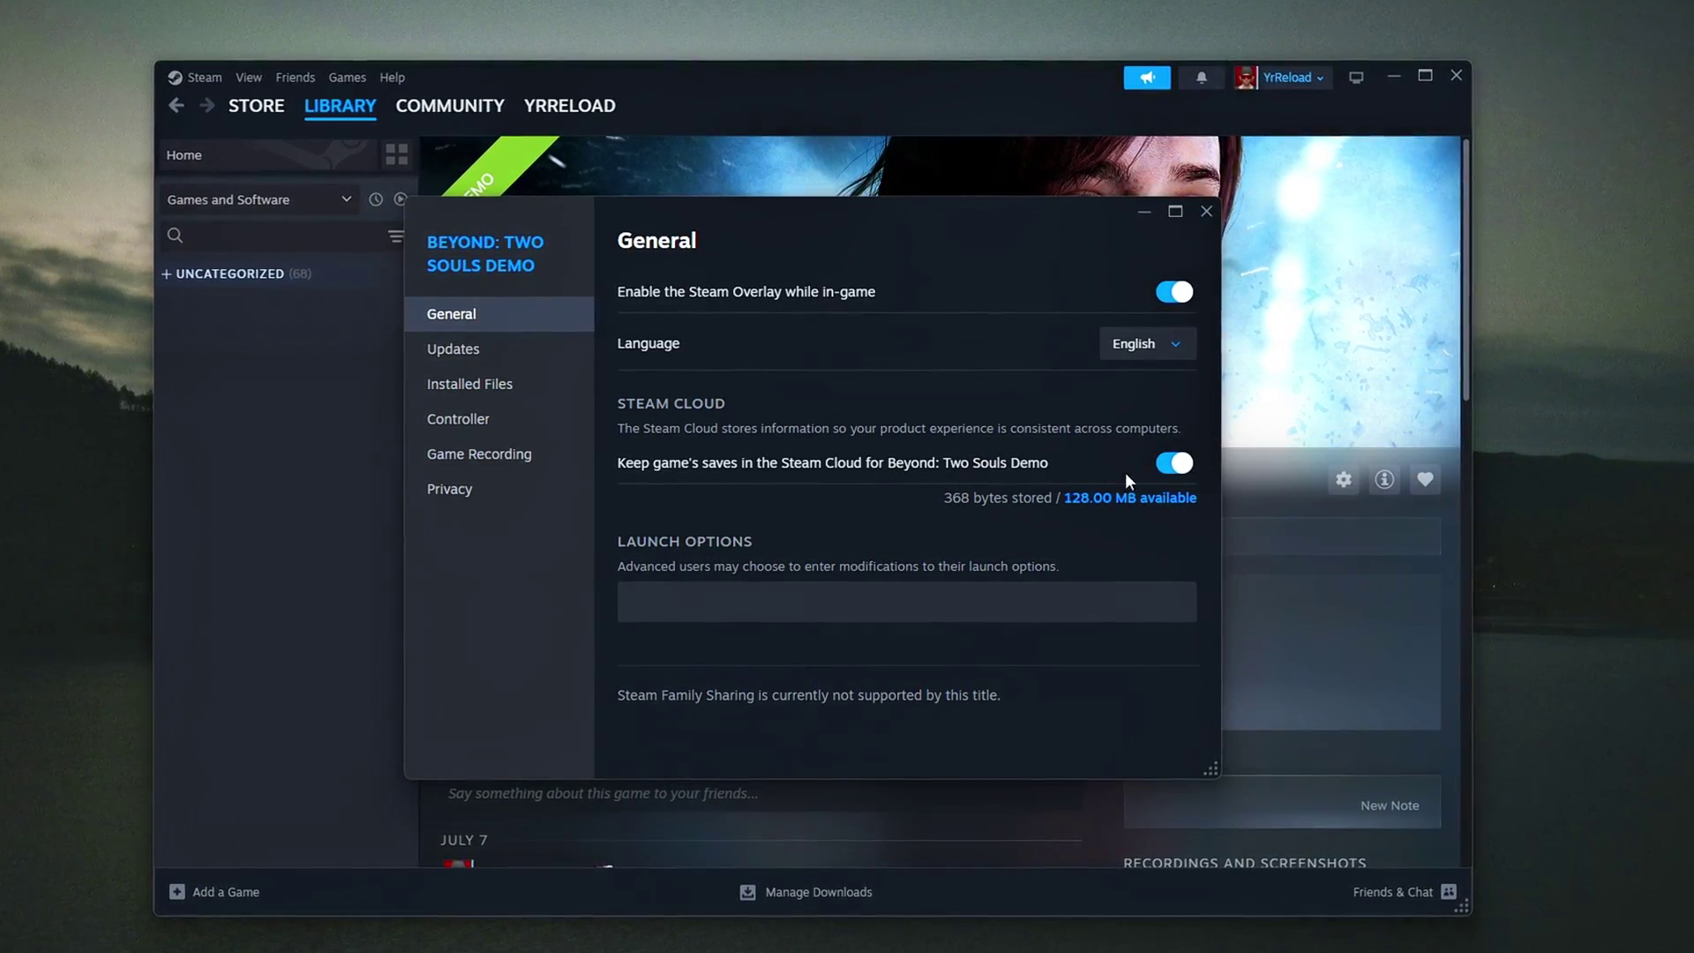
click(1181, 463)
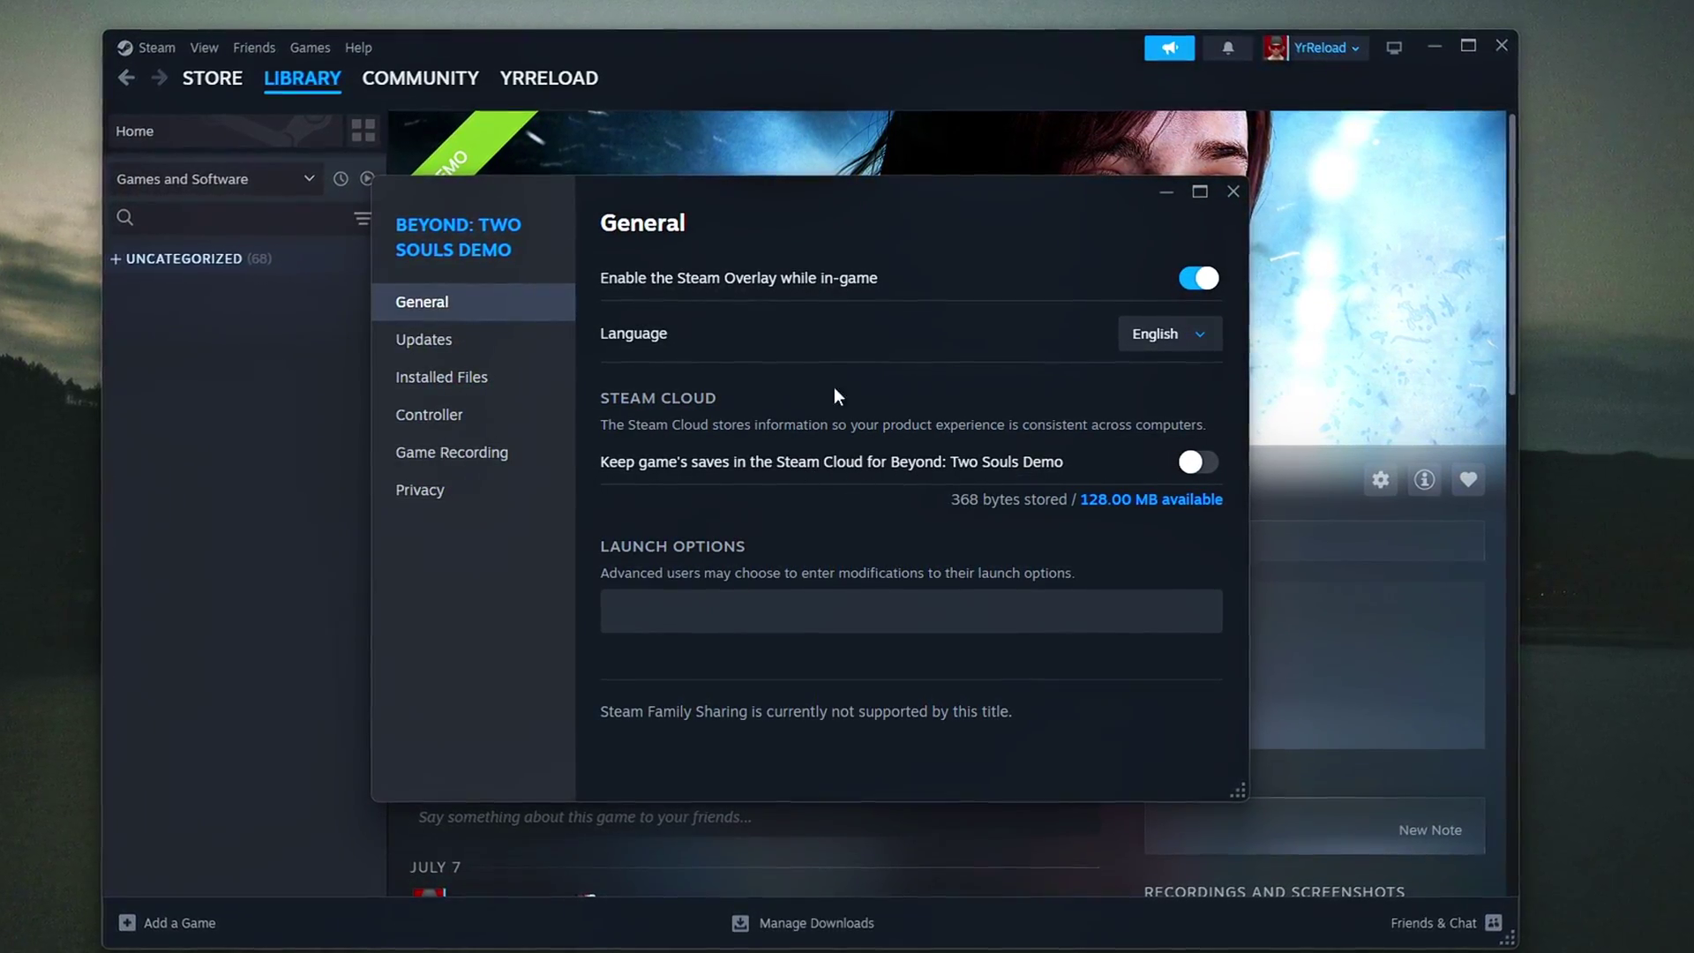
click(1240, 188)
click(1530, 27)
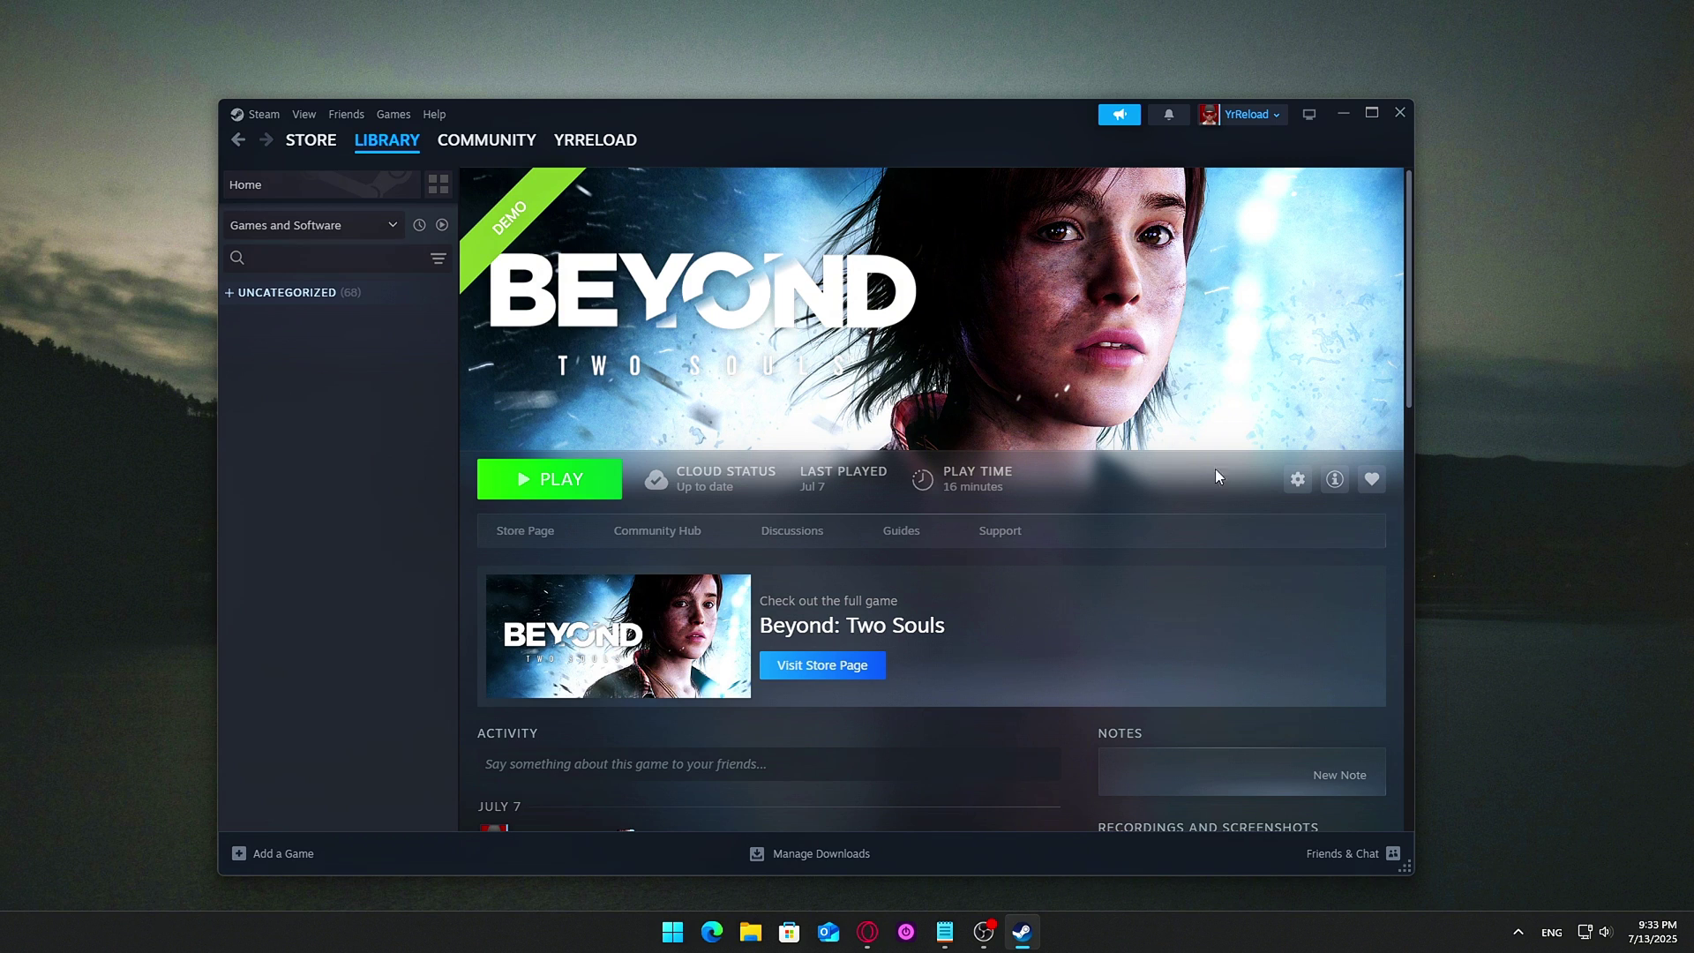
Switch off Steam Cloud saves in Beyond: Two Souls Demo's properties.
click(1333, 601)
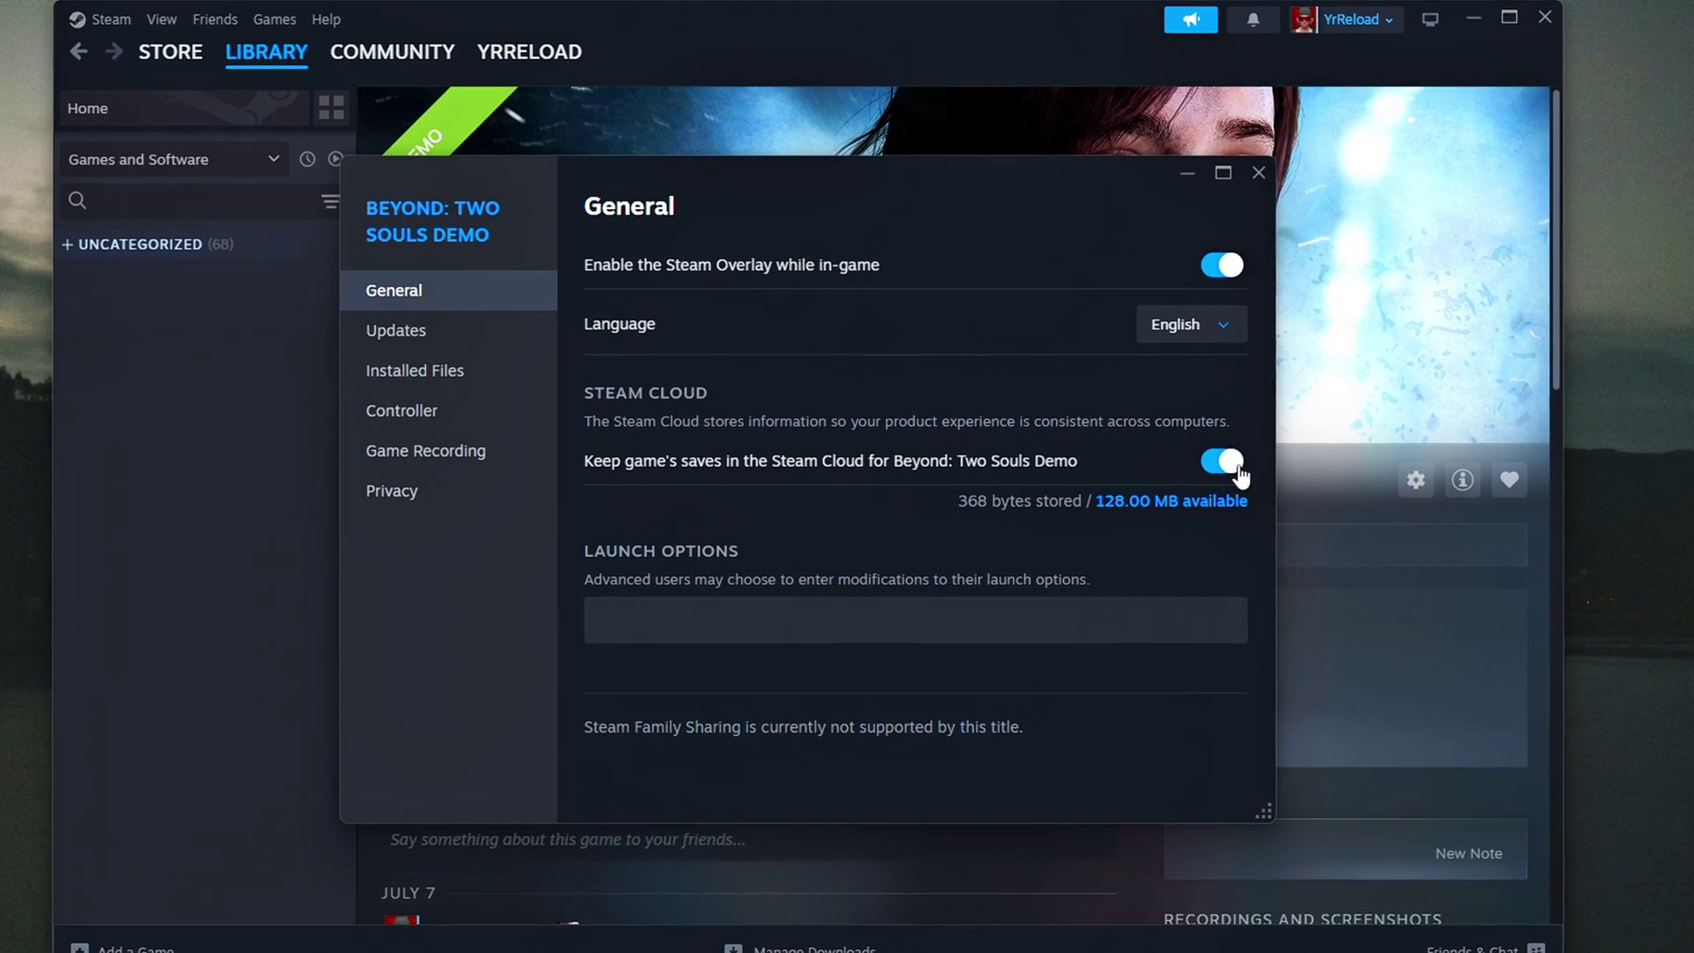
click(1212, 461)
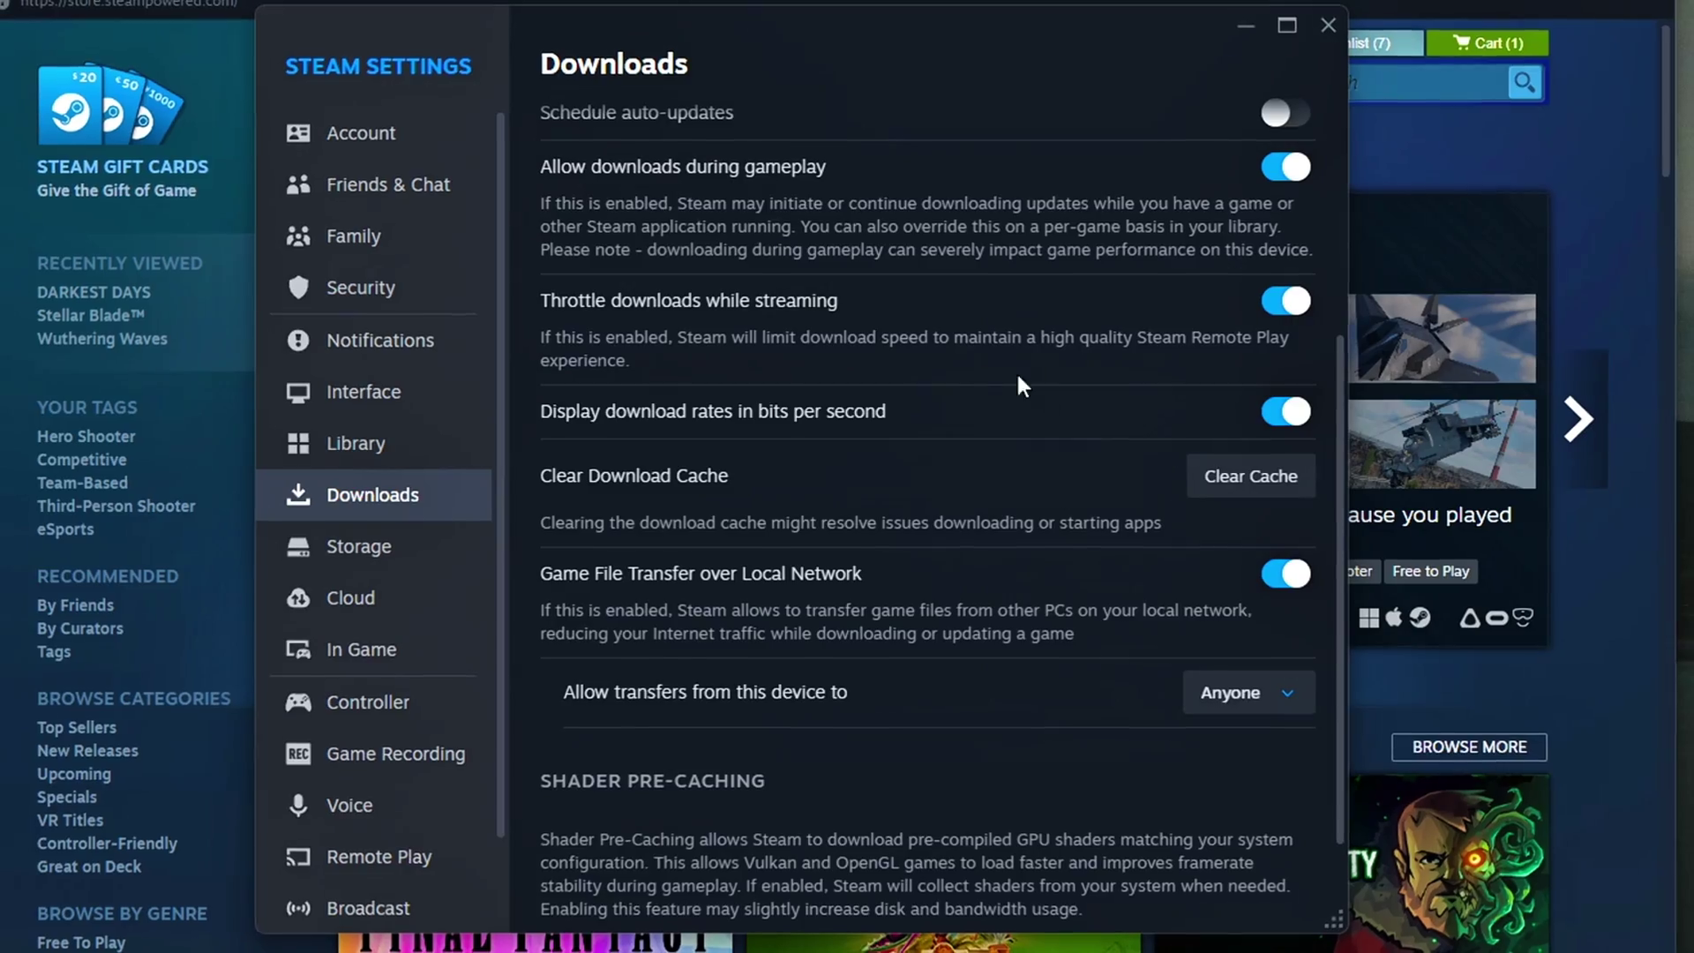
Leave Shader Pre-caching enabled after toggling it, then bring up Marvel Rivals' properties.
scroll(978, 490, down, 1)
scroll(978, 480, down, 1)
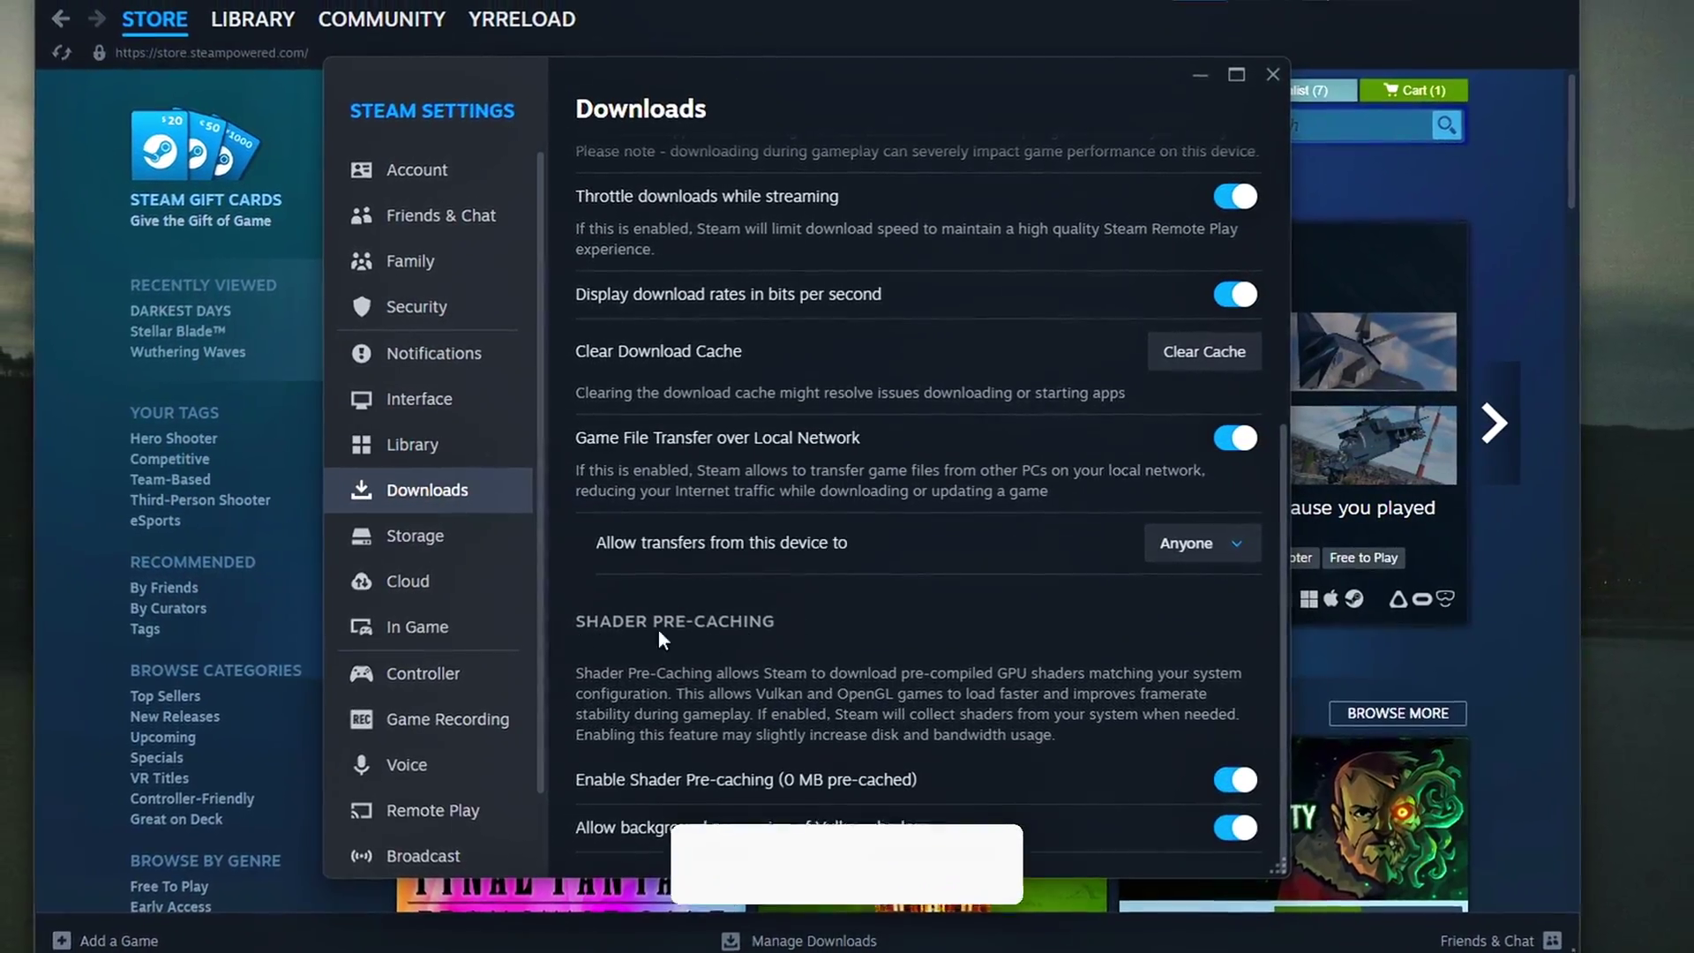
click(1236, 784)
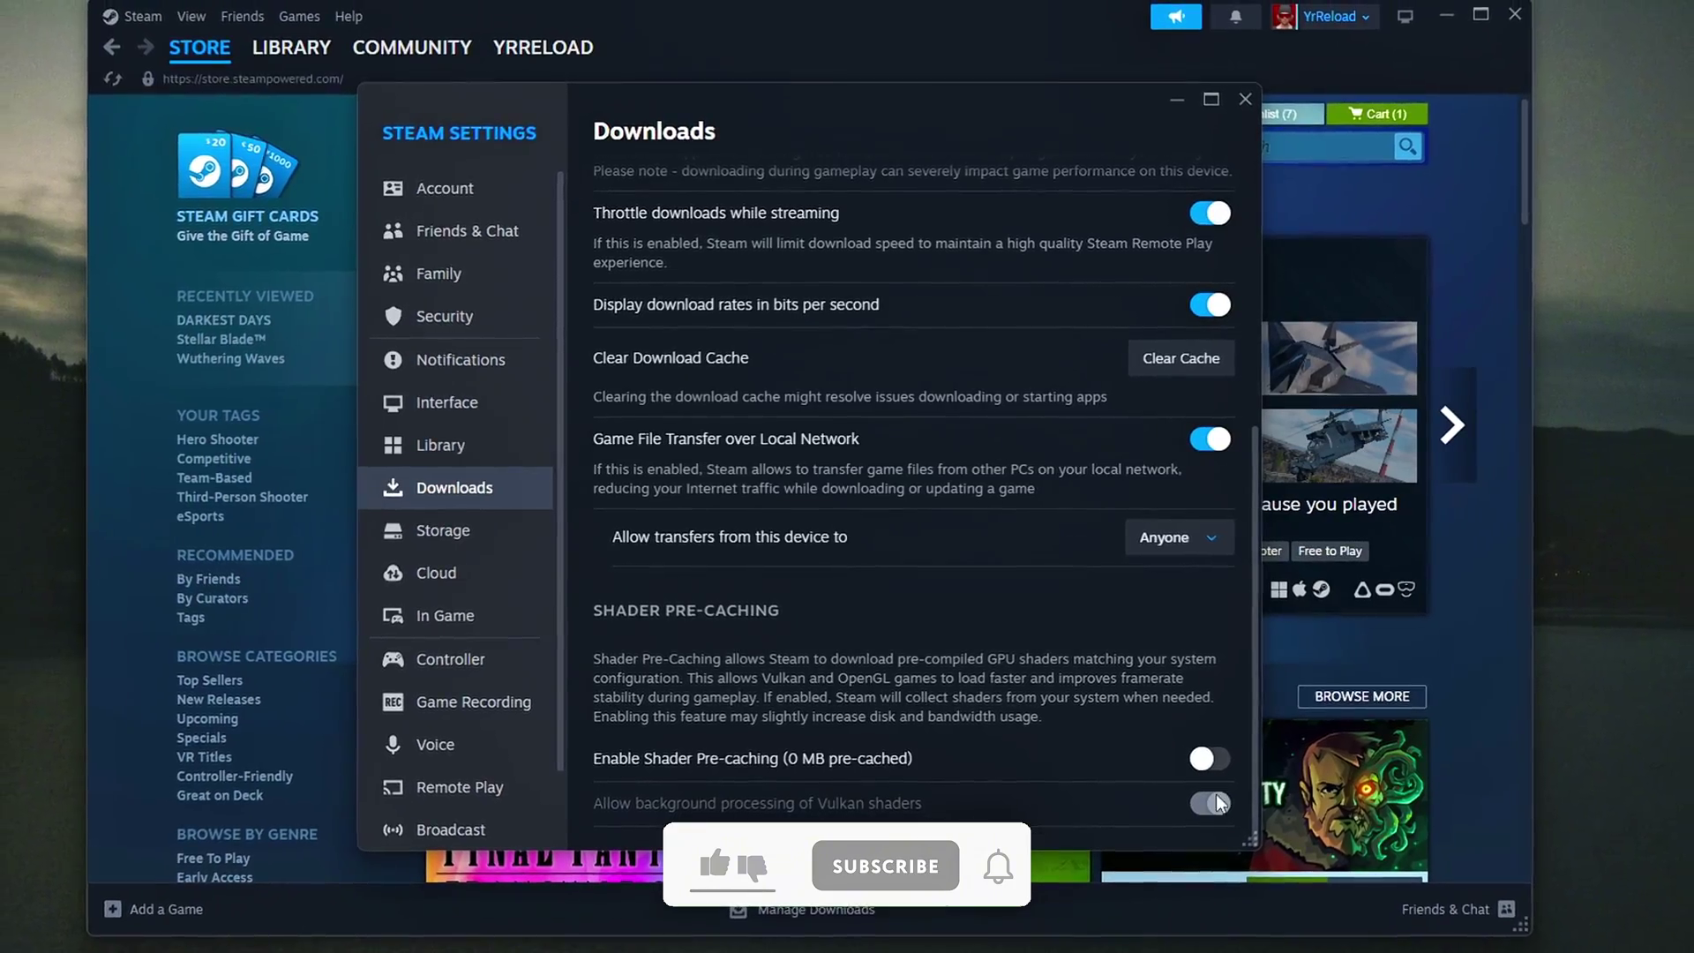
click(1218, 764)
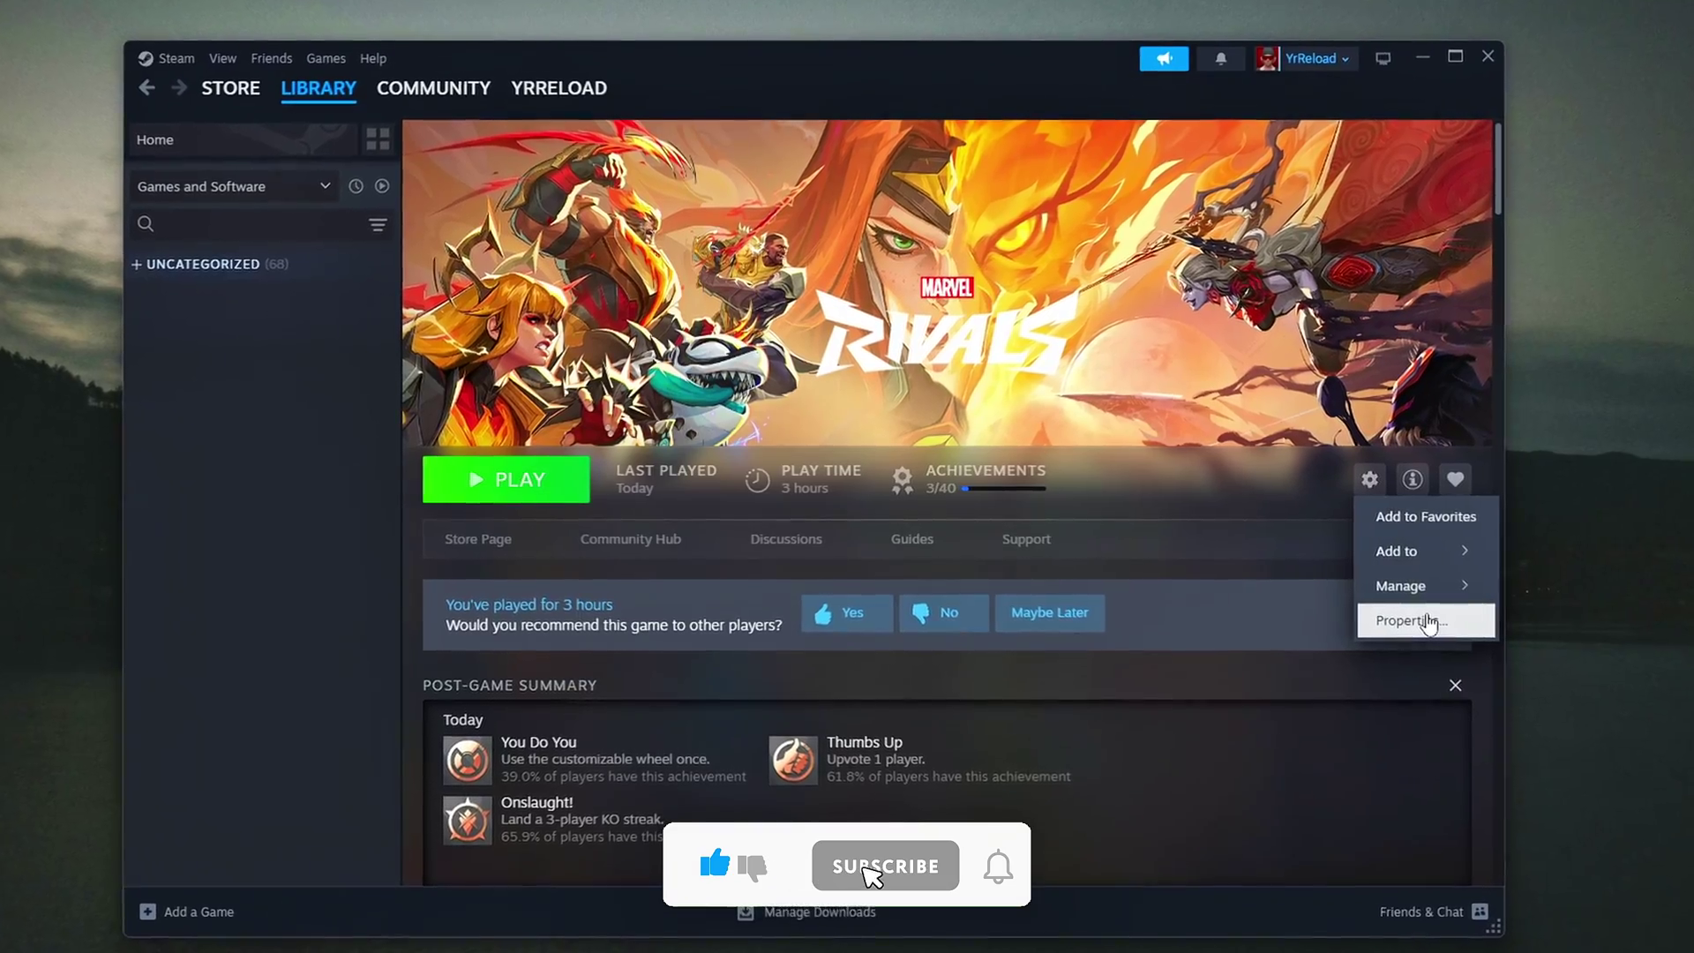
click(1423, 600)
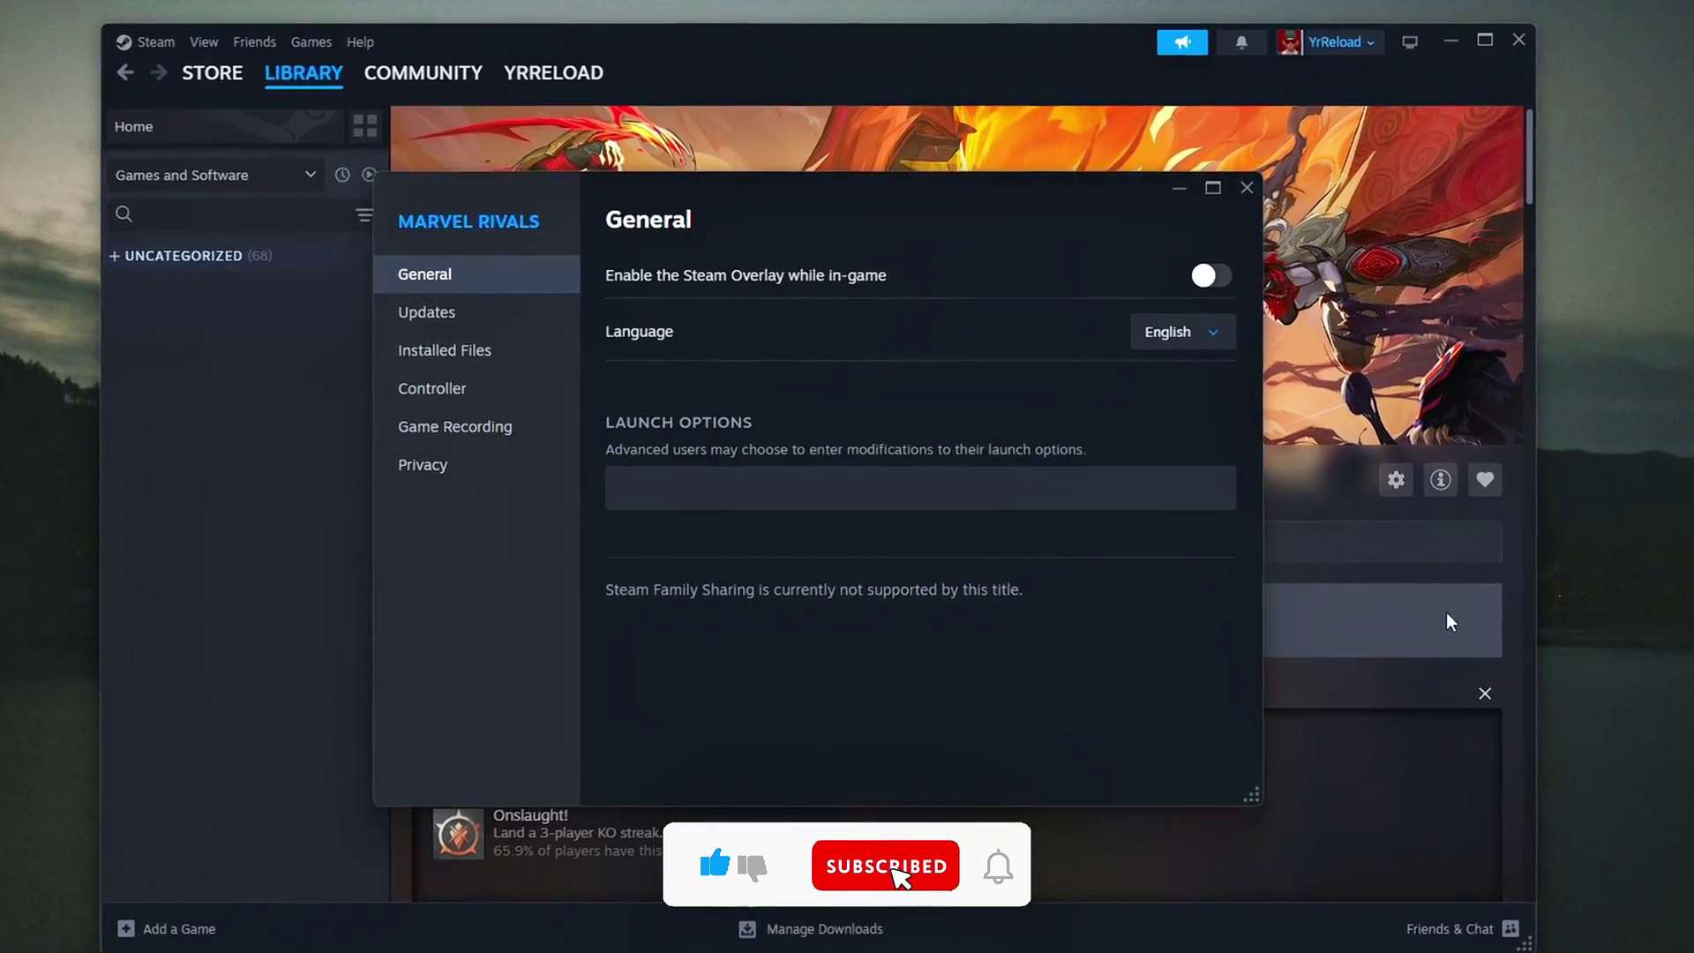
Show the Installed Files page of Marvel Rivals' properties.
click(488, 358)
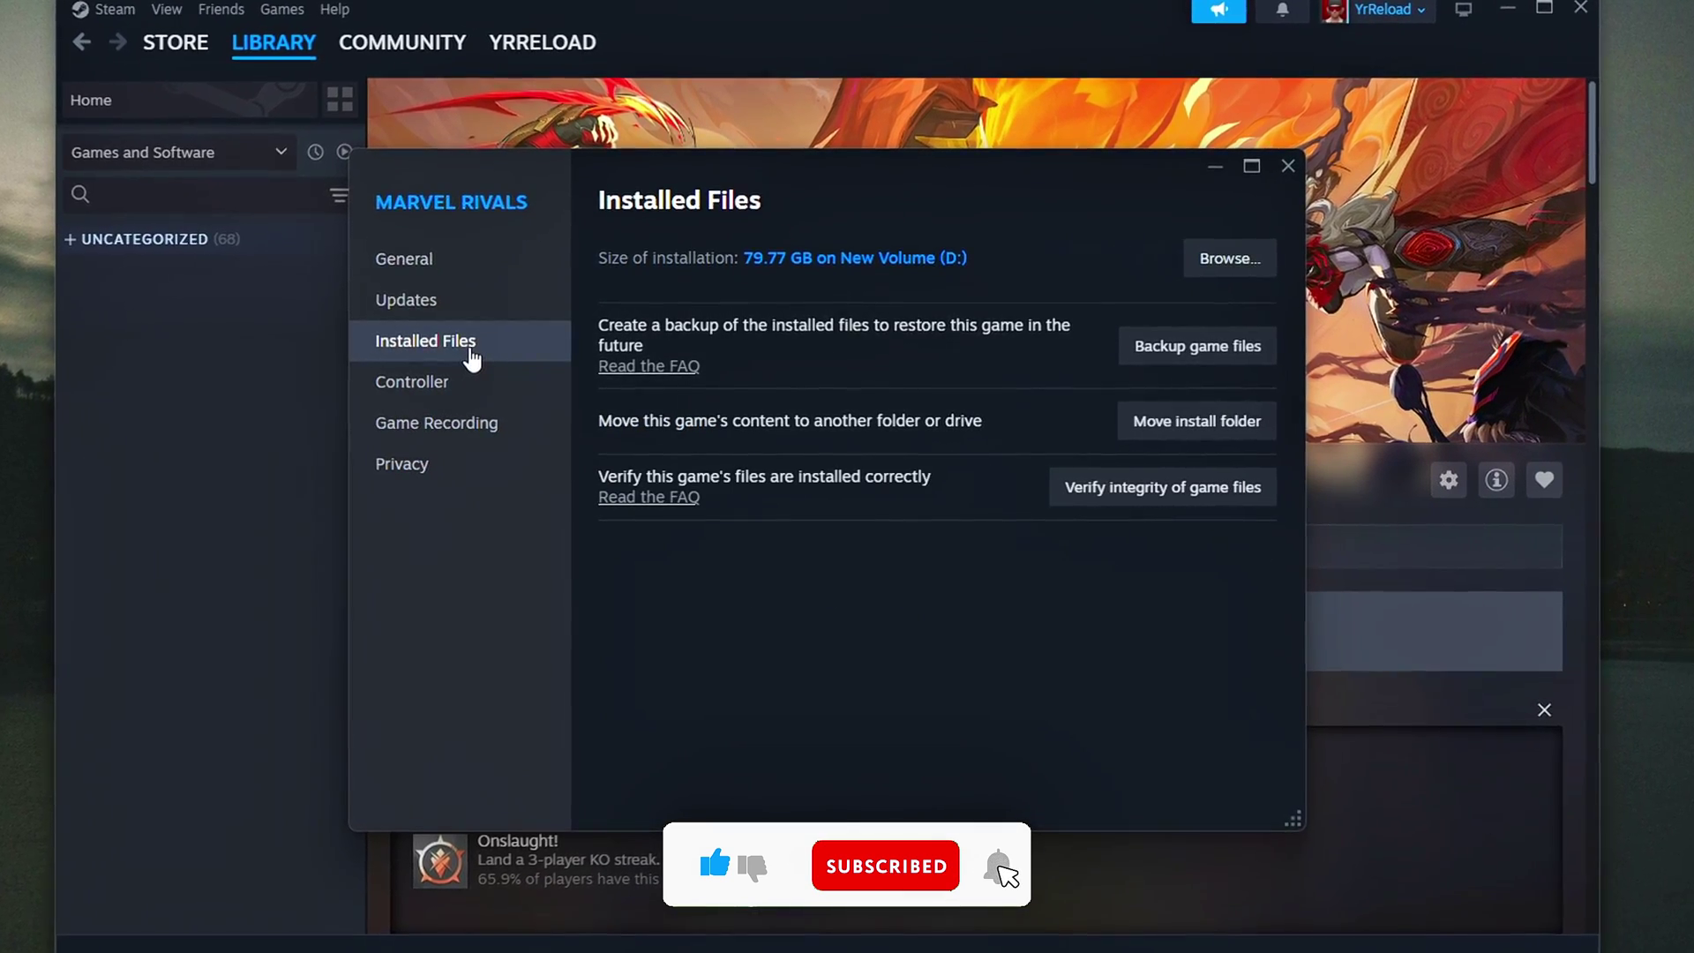